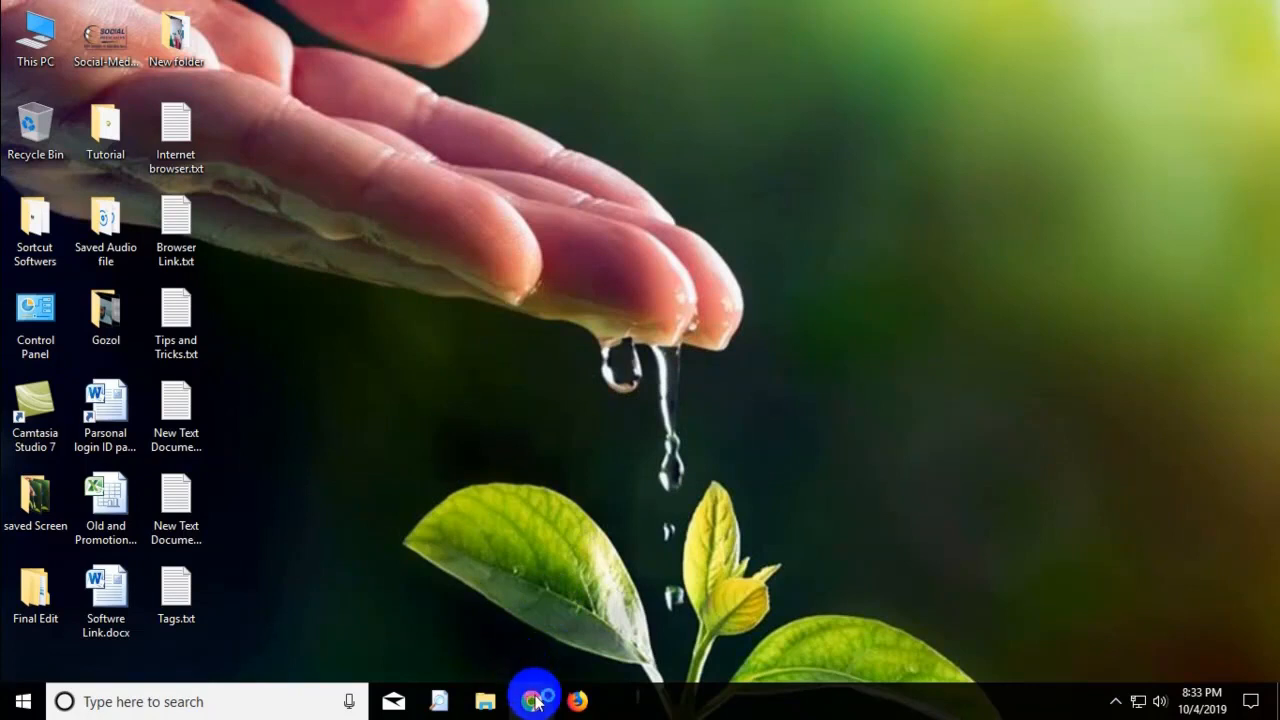
Launch Chrome, open Gmail from the New Tab page, and start a new message.
left_click(533, 701)
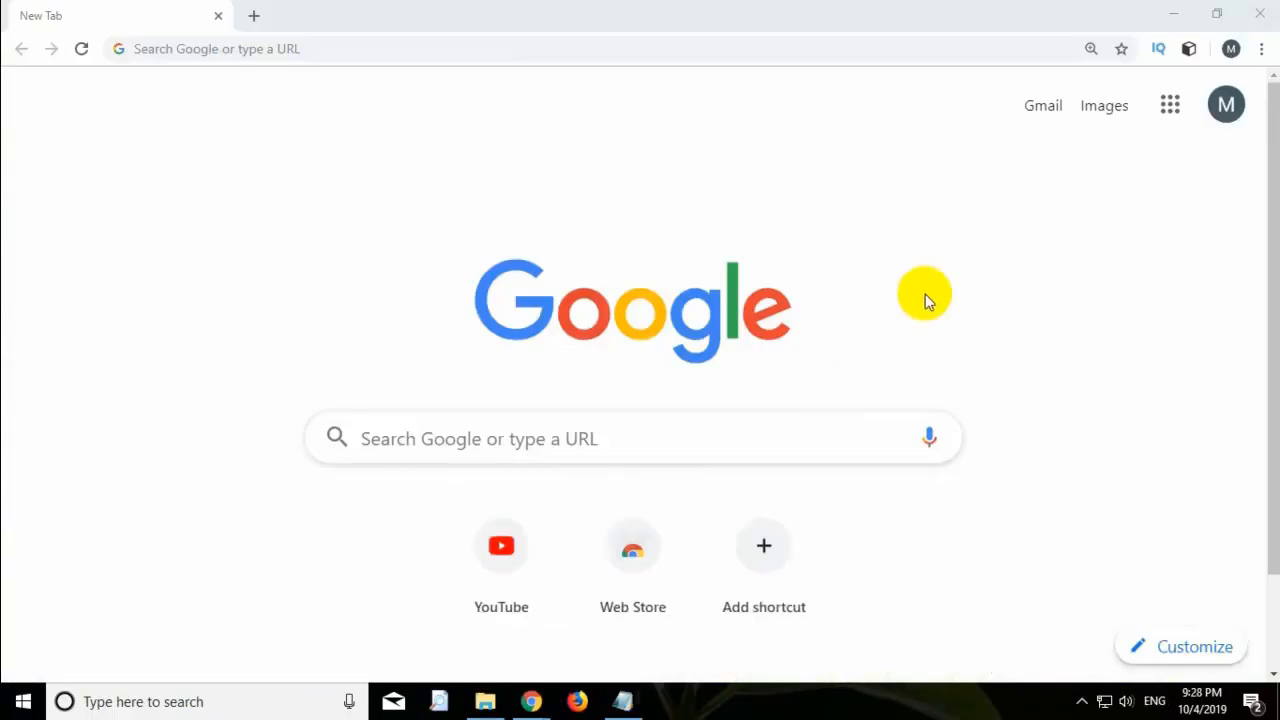
left_click(1042, 108)
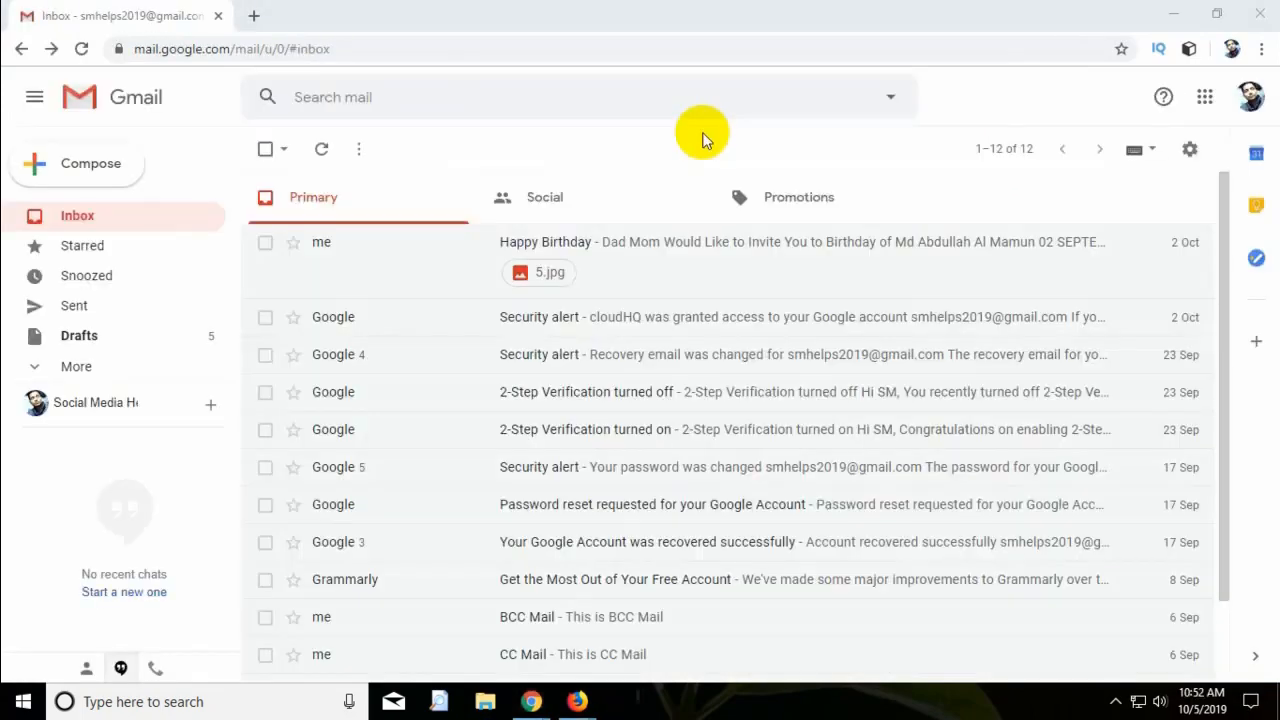
left_click(86, 168)
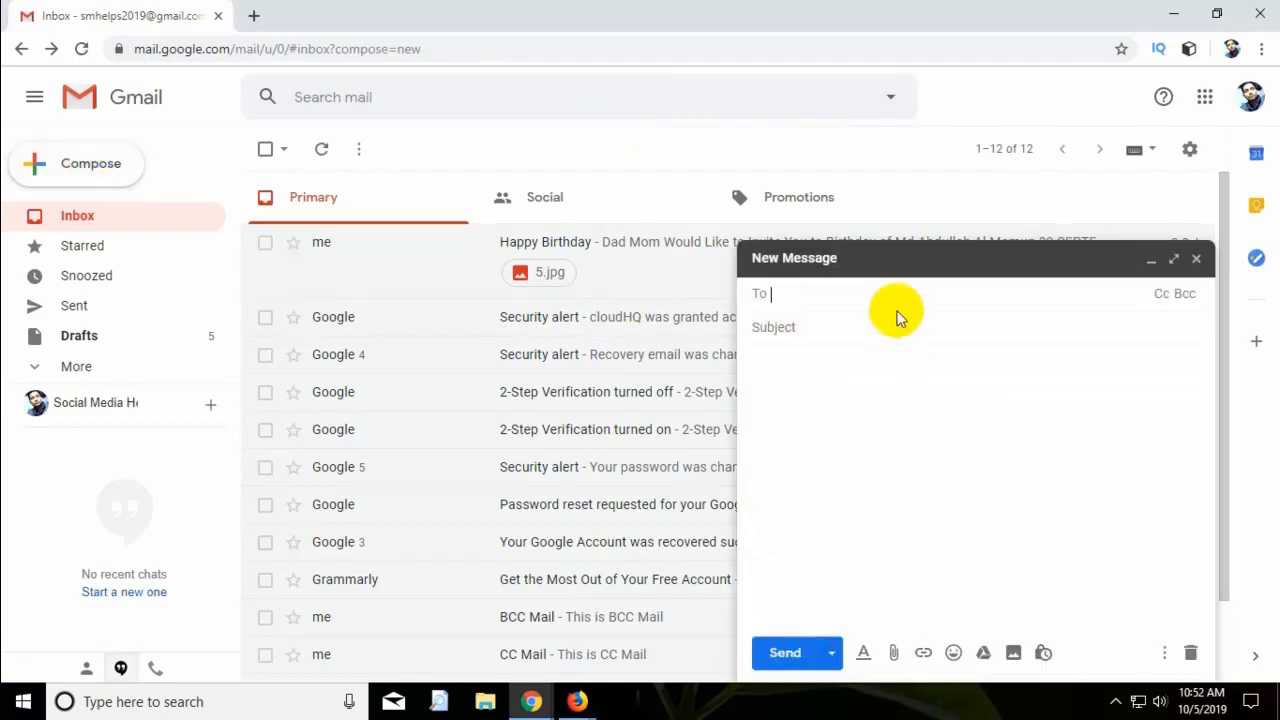
Type a 'Sir,' letter ending in a name, role, website and mobile sign-off, then copy that block.
left_click(900, 421)
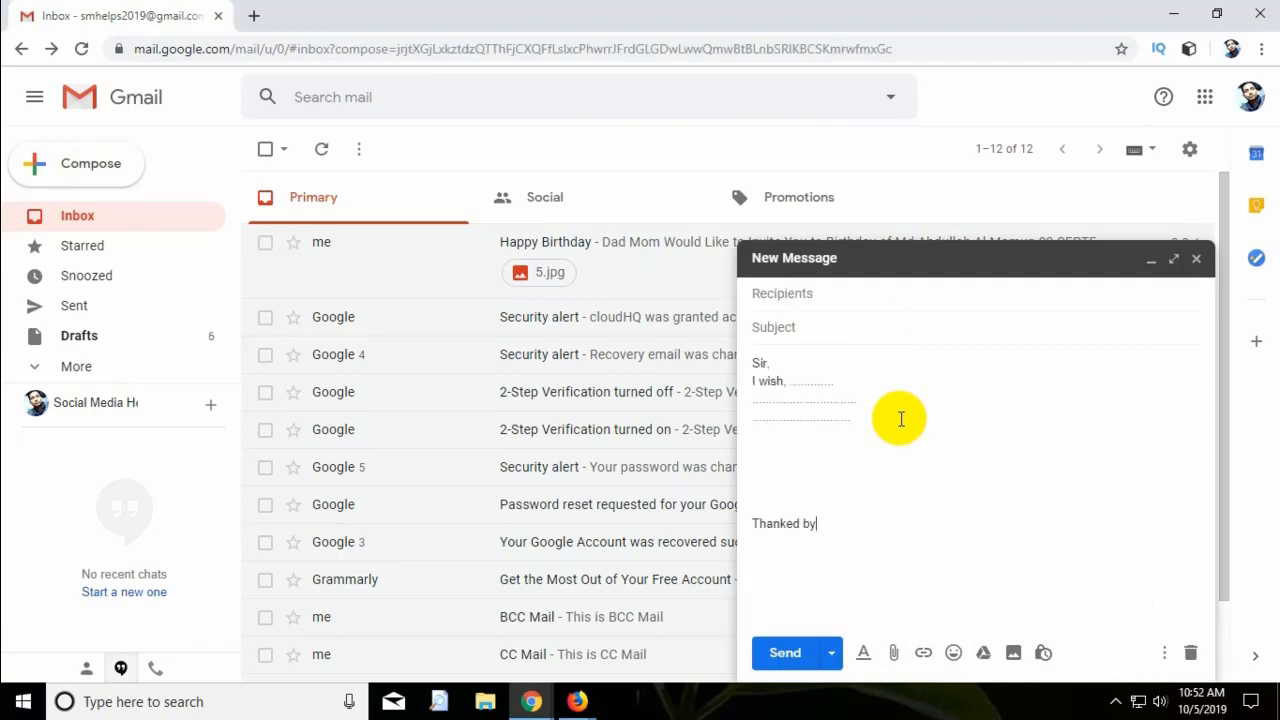
type("A")
type("l Mamun")
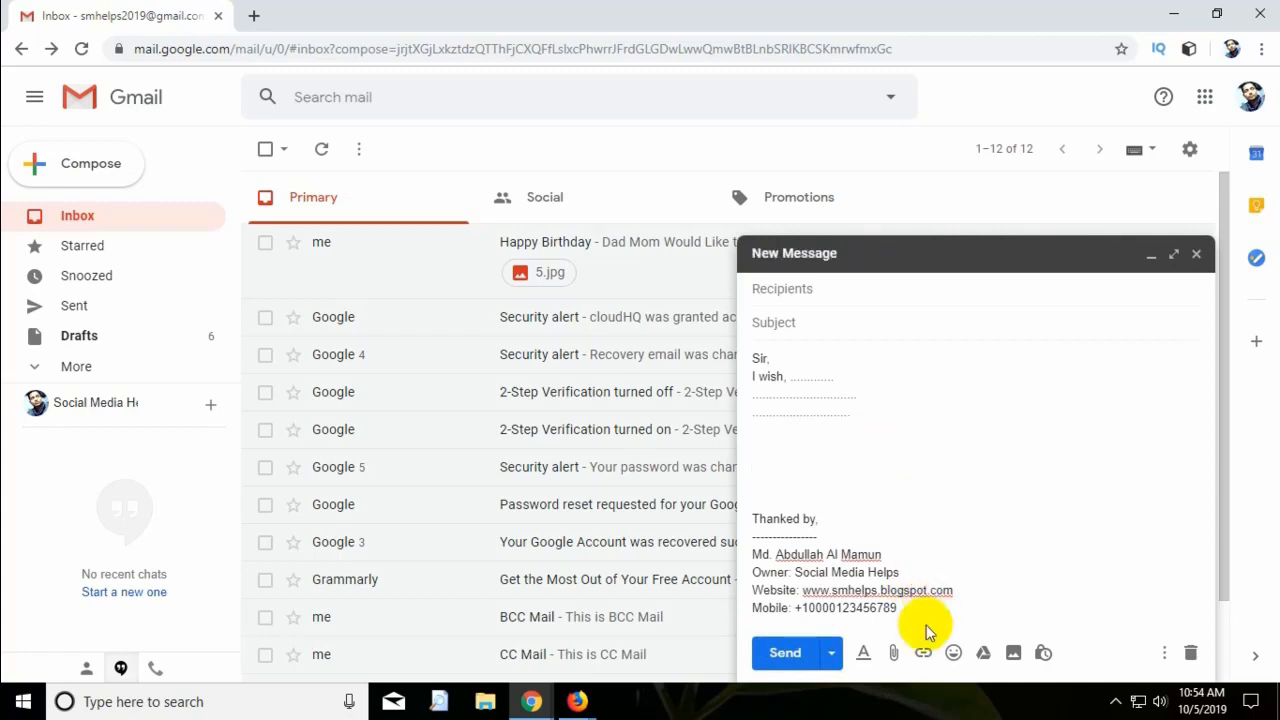
left_click_drag(897, 607, 749, 524)
right_click(762, 522)
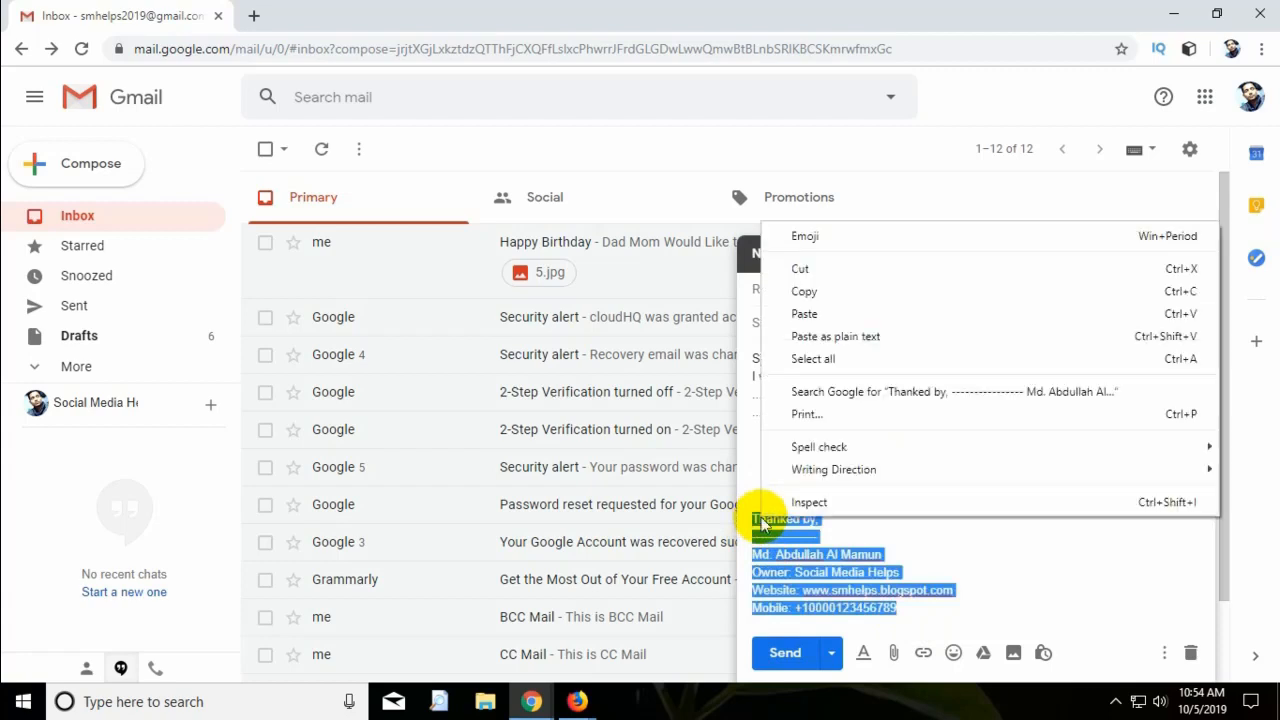
left_click(882, 297)
Minimize the draft and open Gmail's full Settings page to the Signature section.
left_click(1150, 261)
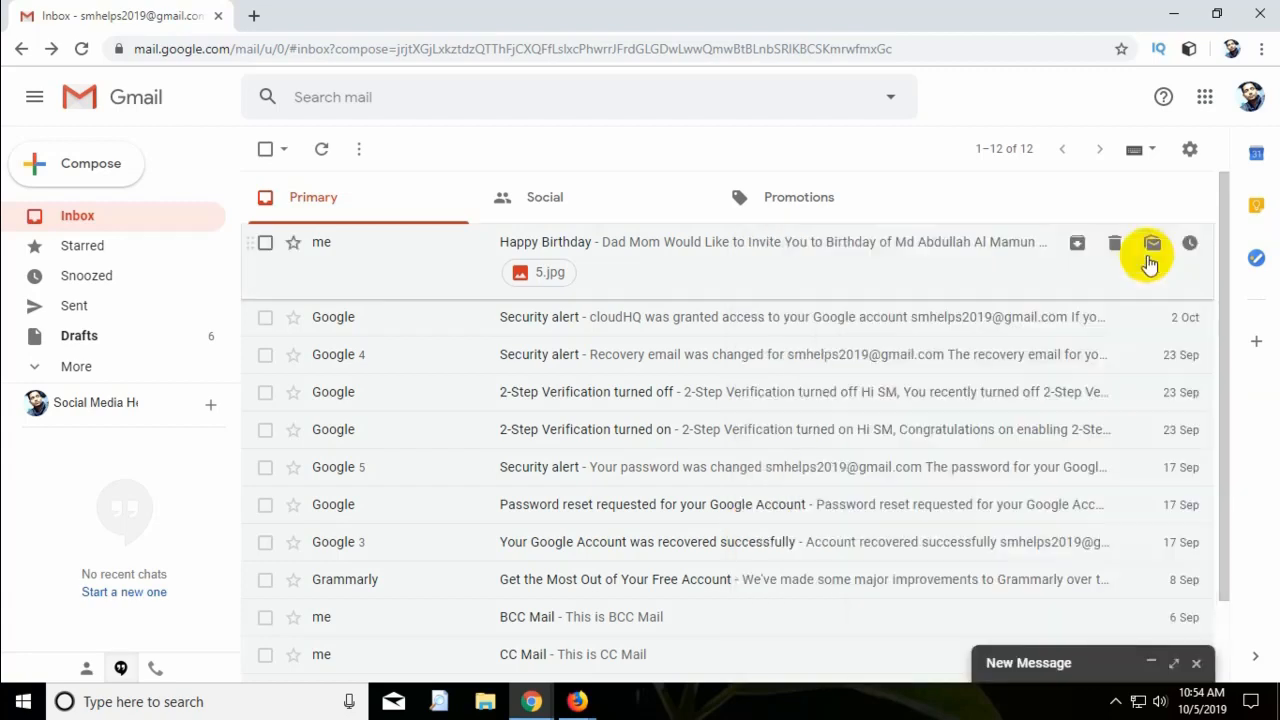
left_click(1189, 150)
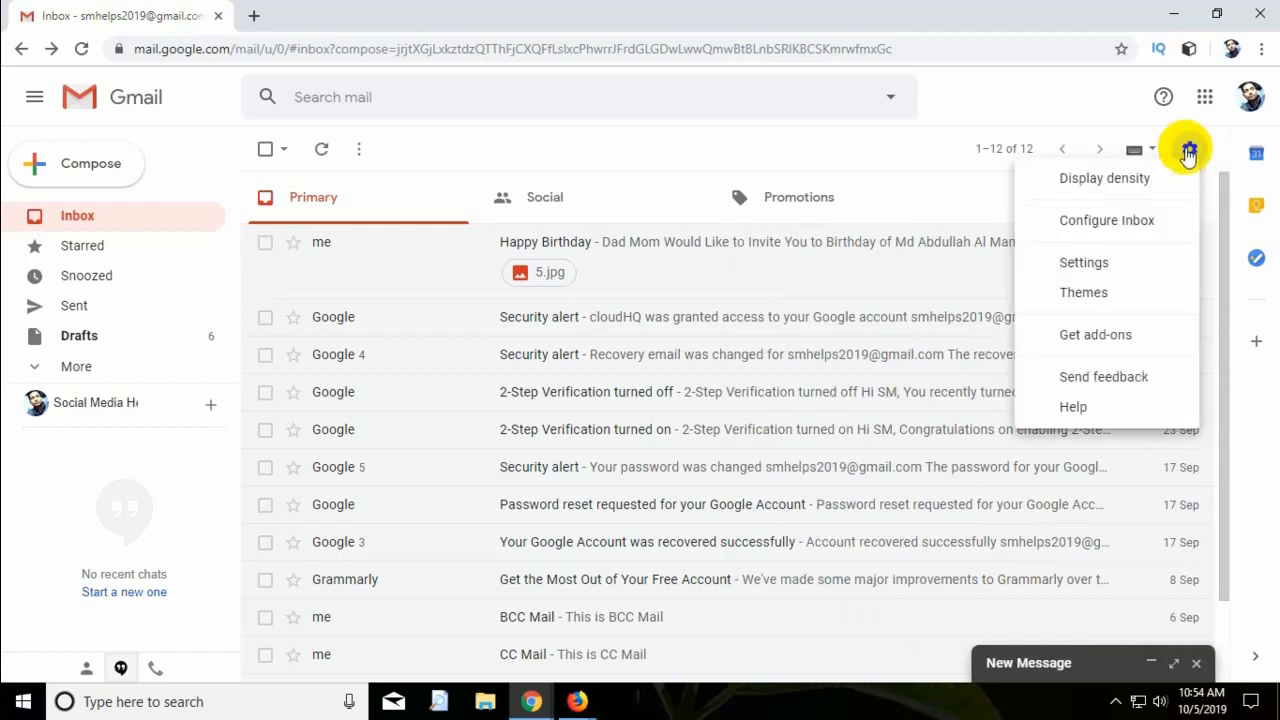
left_click(1145, 270)
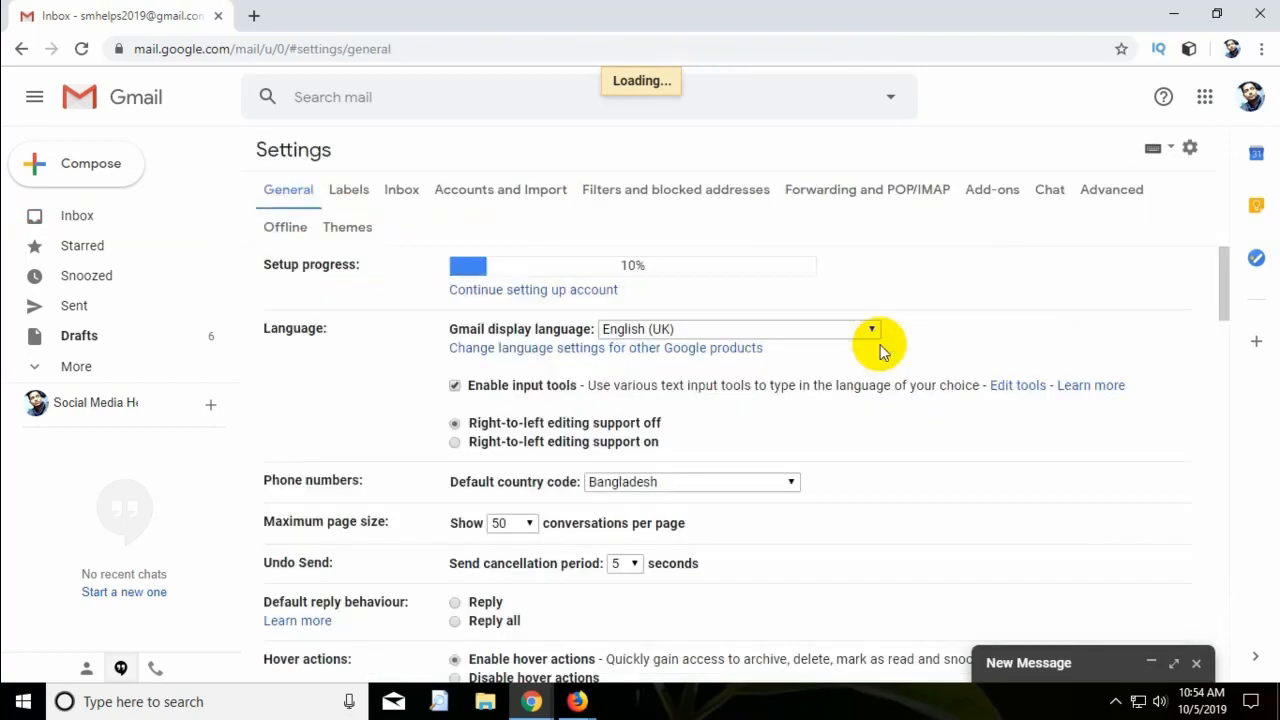
scroll(662, 563, "down", 15)
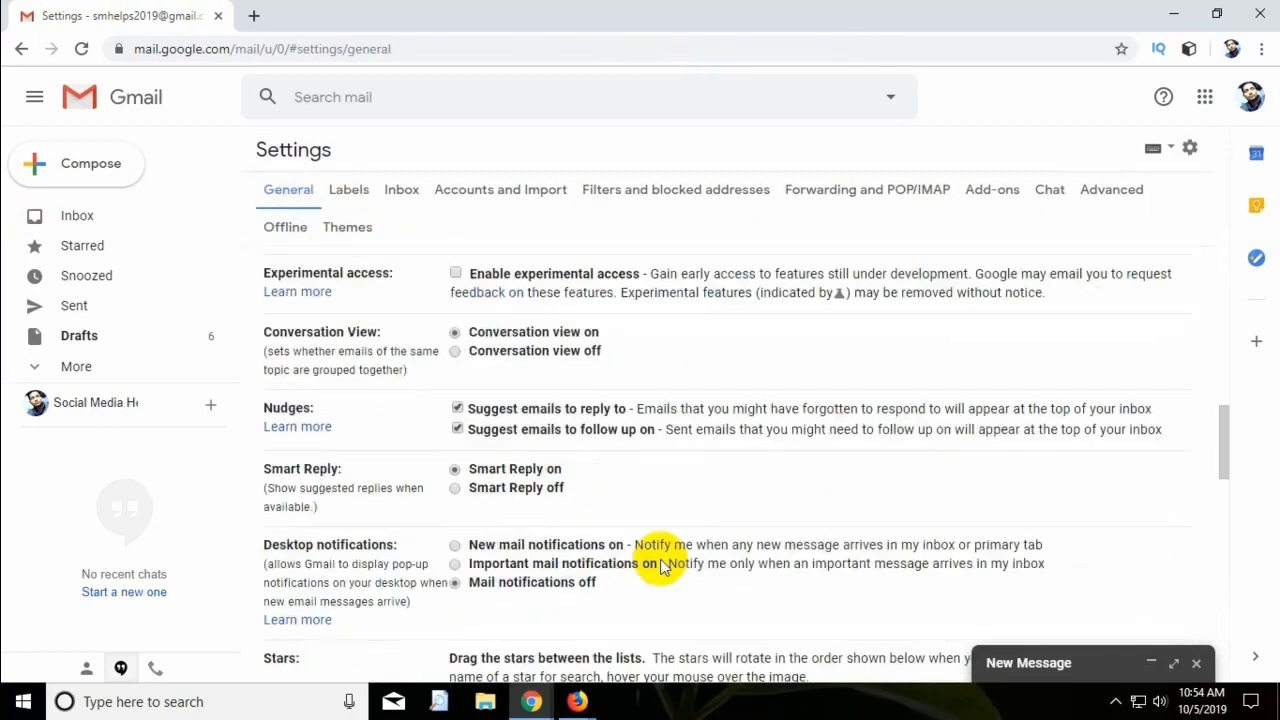
scroll(662, 563, "down", 4)
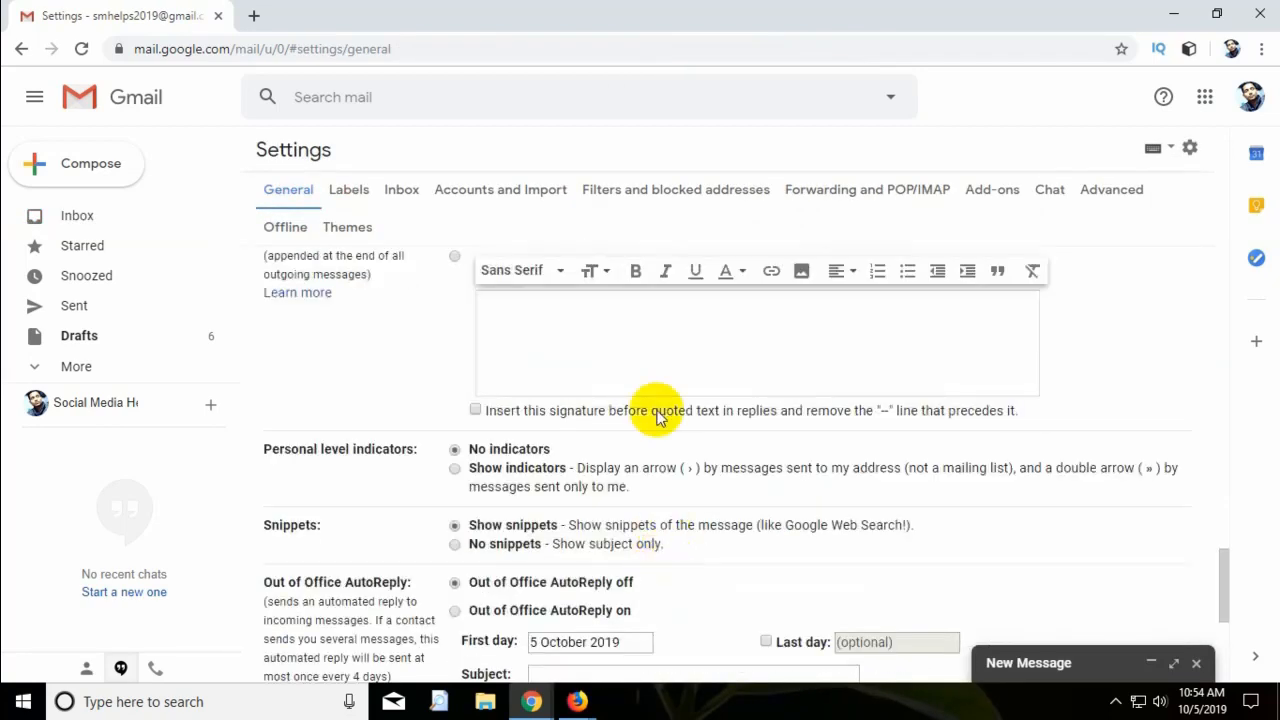
scroll(560, 380, "up", 2)
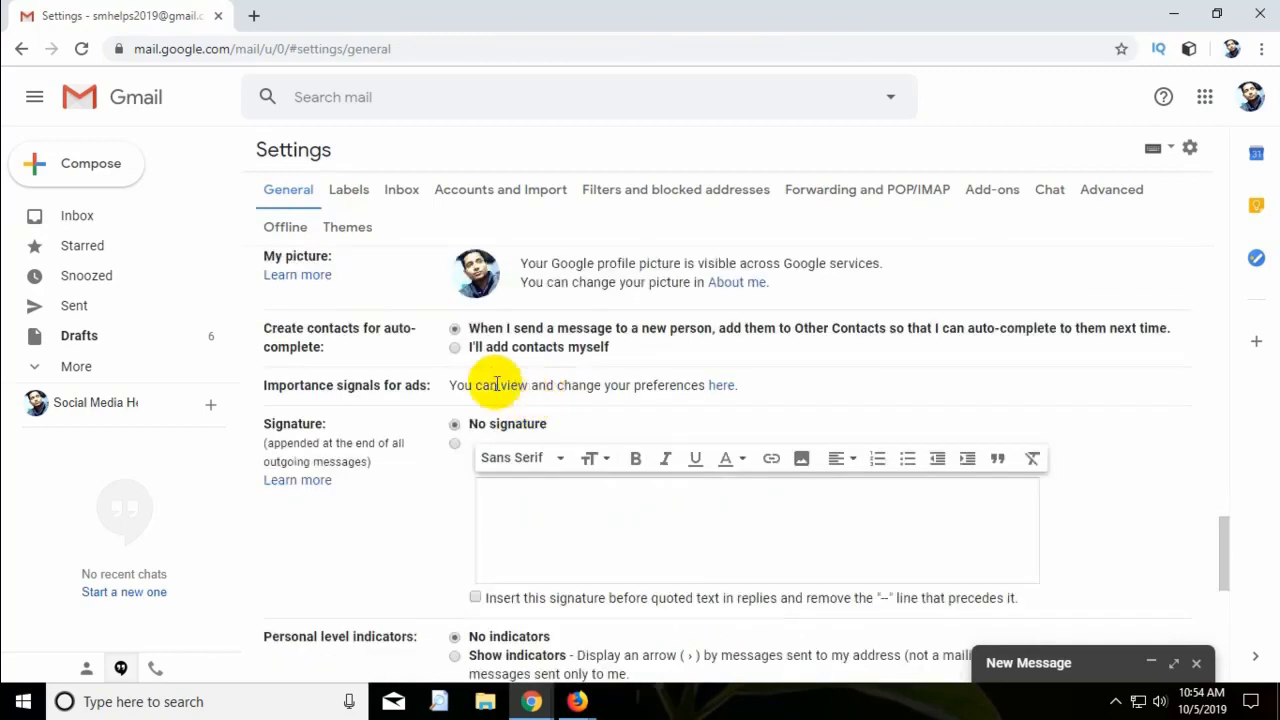
Paste the copied sign-off as a custom signature, save changes, and close the draft.
left_click(455, 445)
left_click(524, 508)
right_click(524, 514)
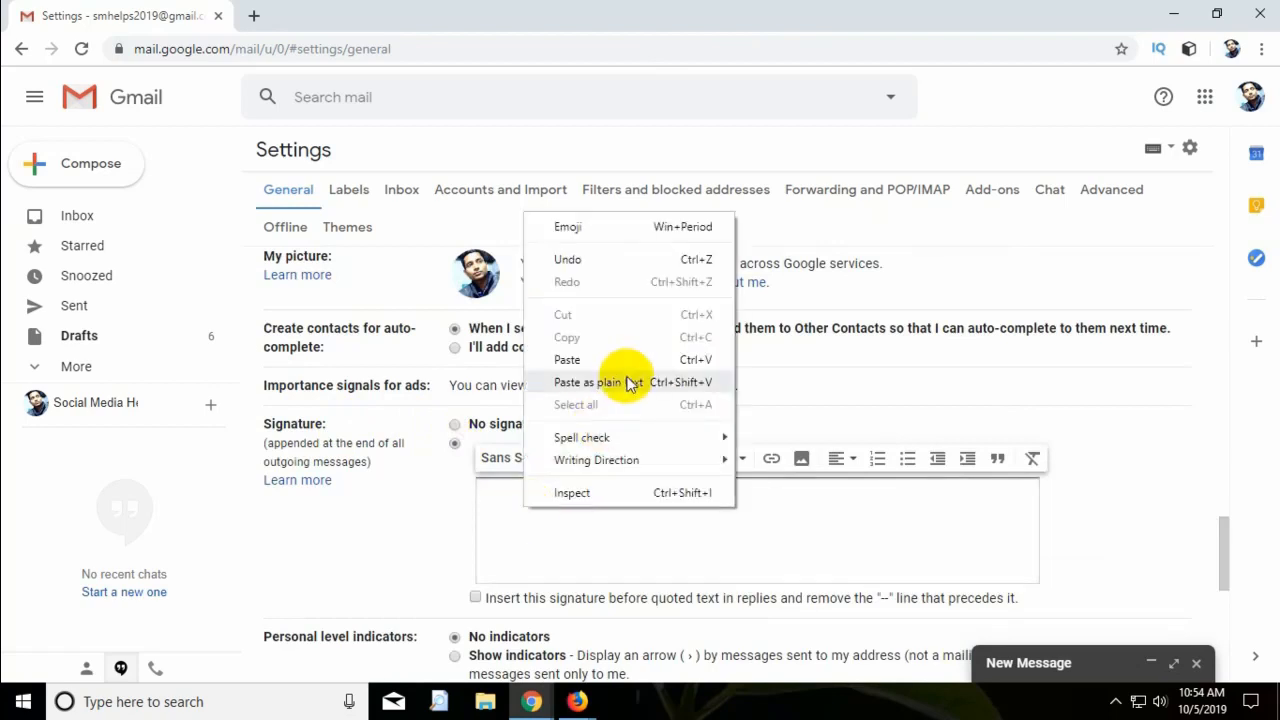
left_click(617, 358)
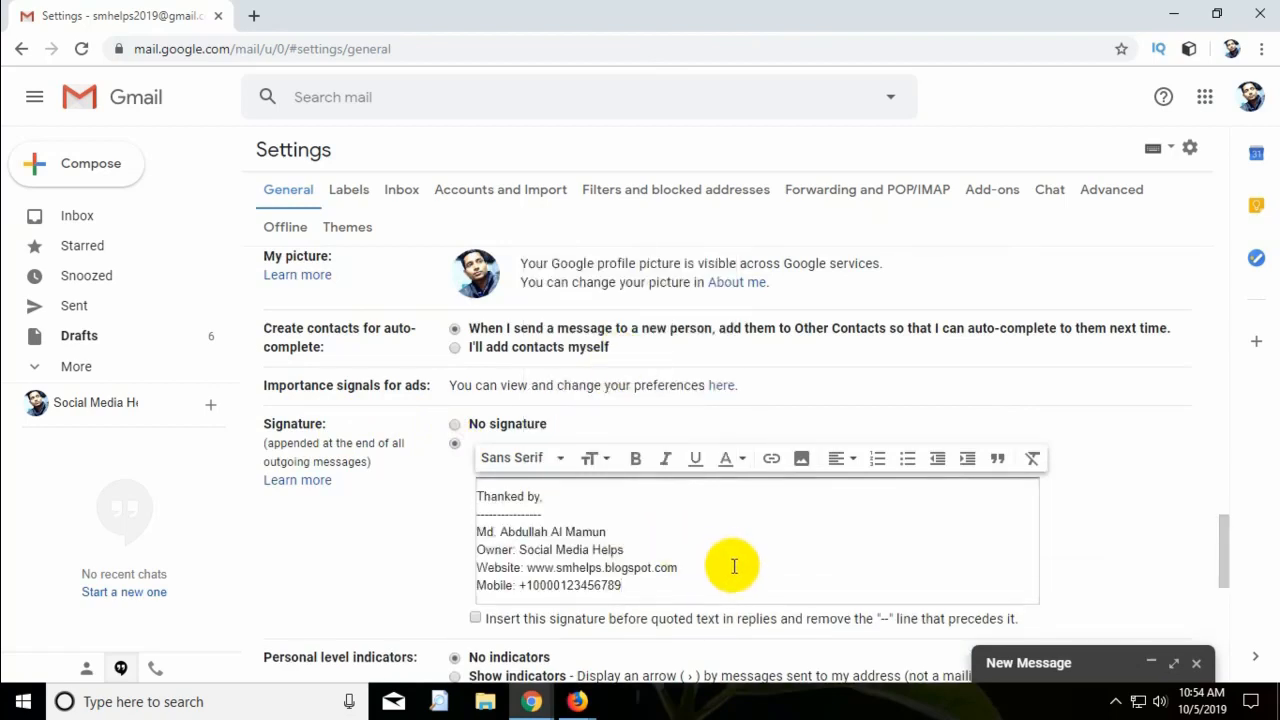
scroll(739, 569, "down", 6)
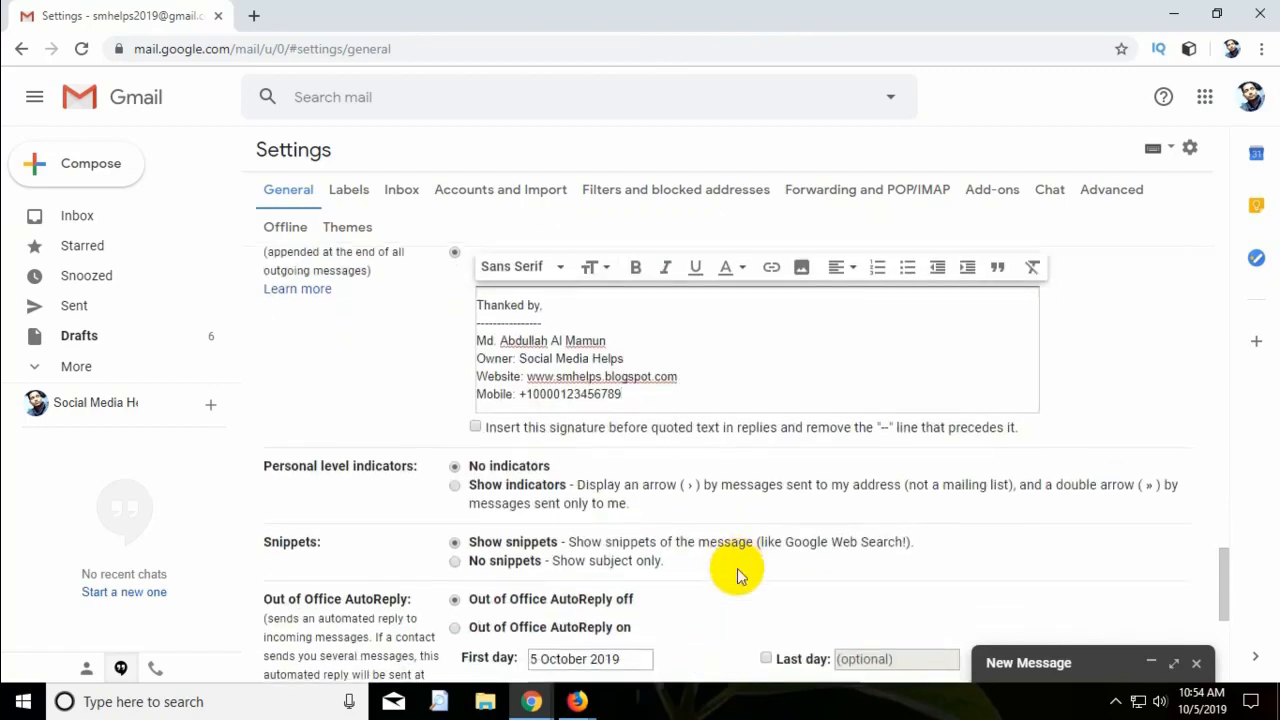
left_click(697, 586)
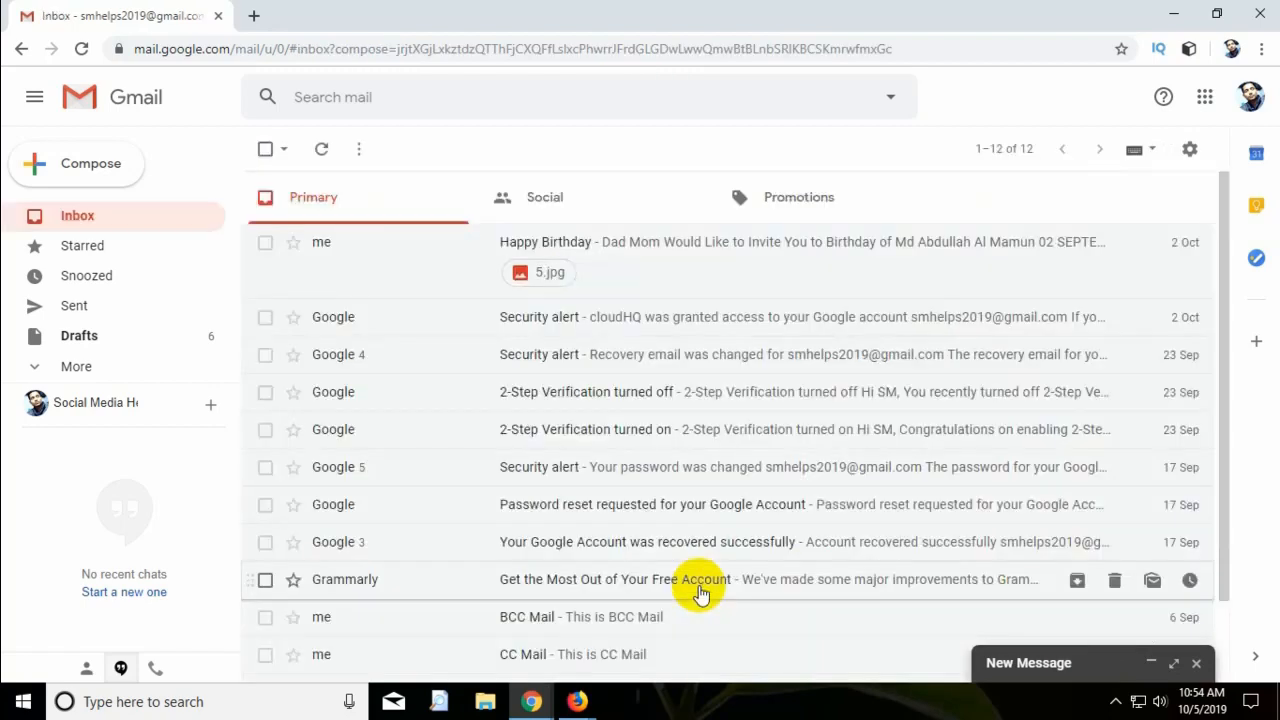
left_click(1201, 665)
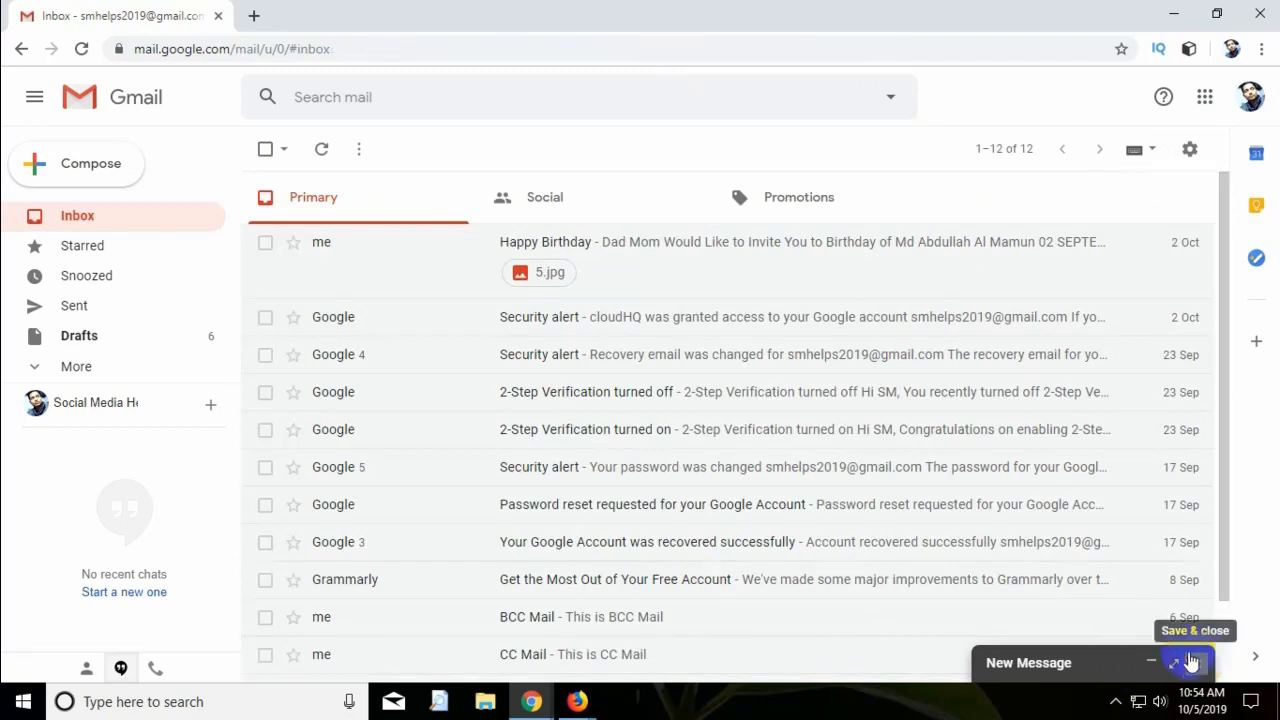
Compose a new message and type 'Sir,' with blank lines above the auto-inserted signature.
left_click(42, 168)
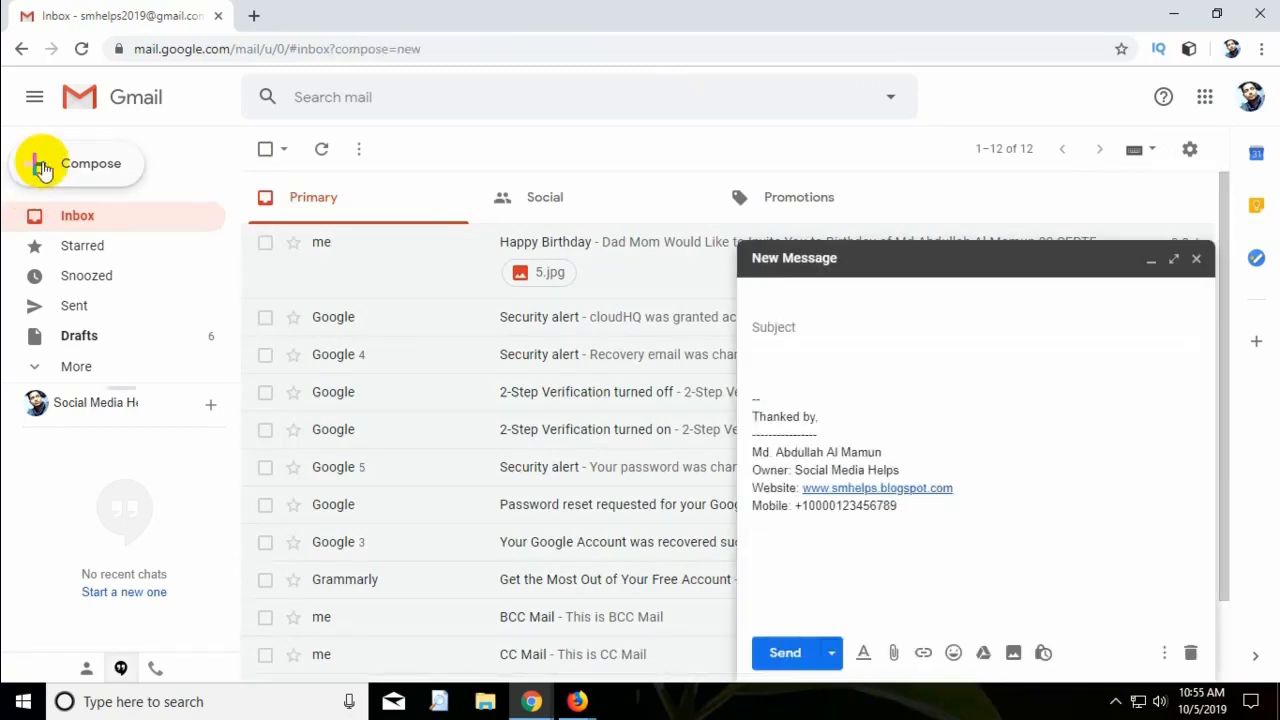
left_click(869, 384)
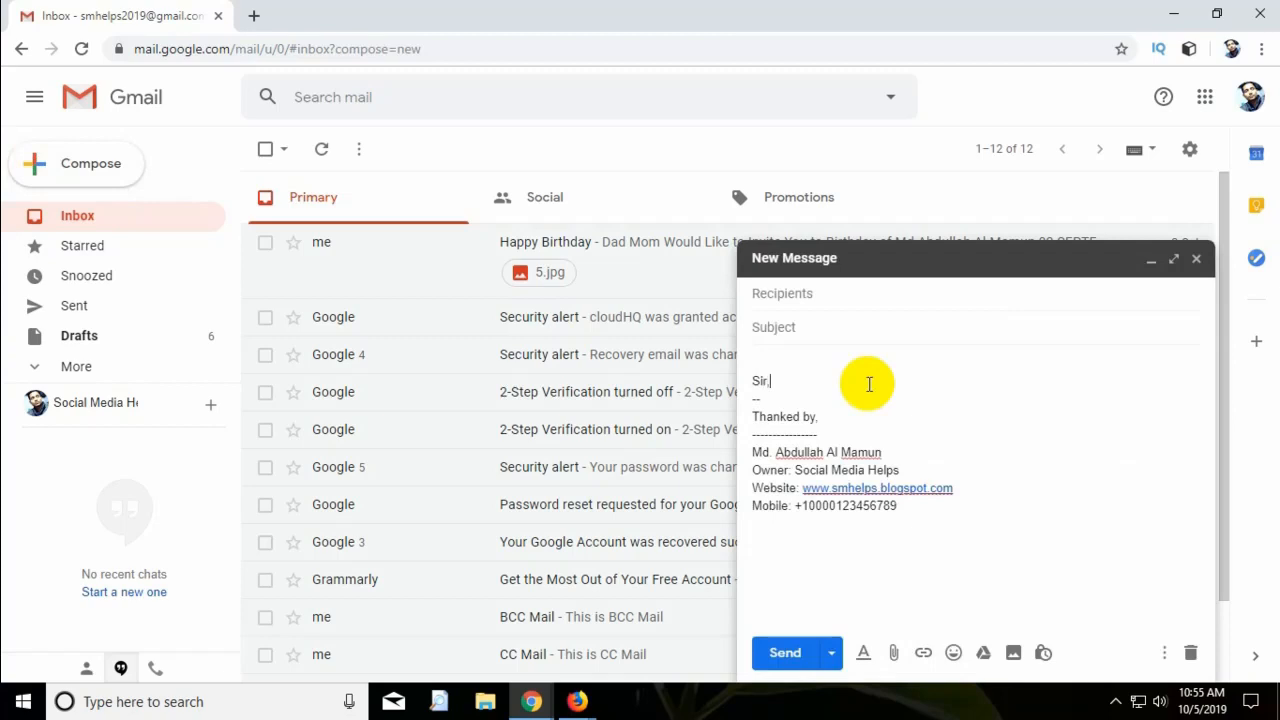
type("Sir,")
key("Return")
key("Return")
key("Return")
key("Return")
key("Return")
key("Return")
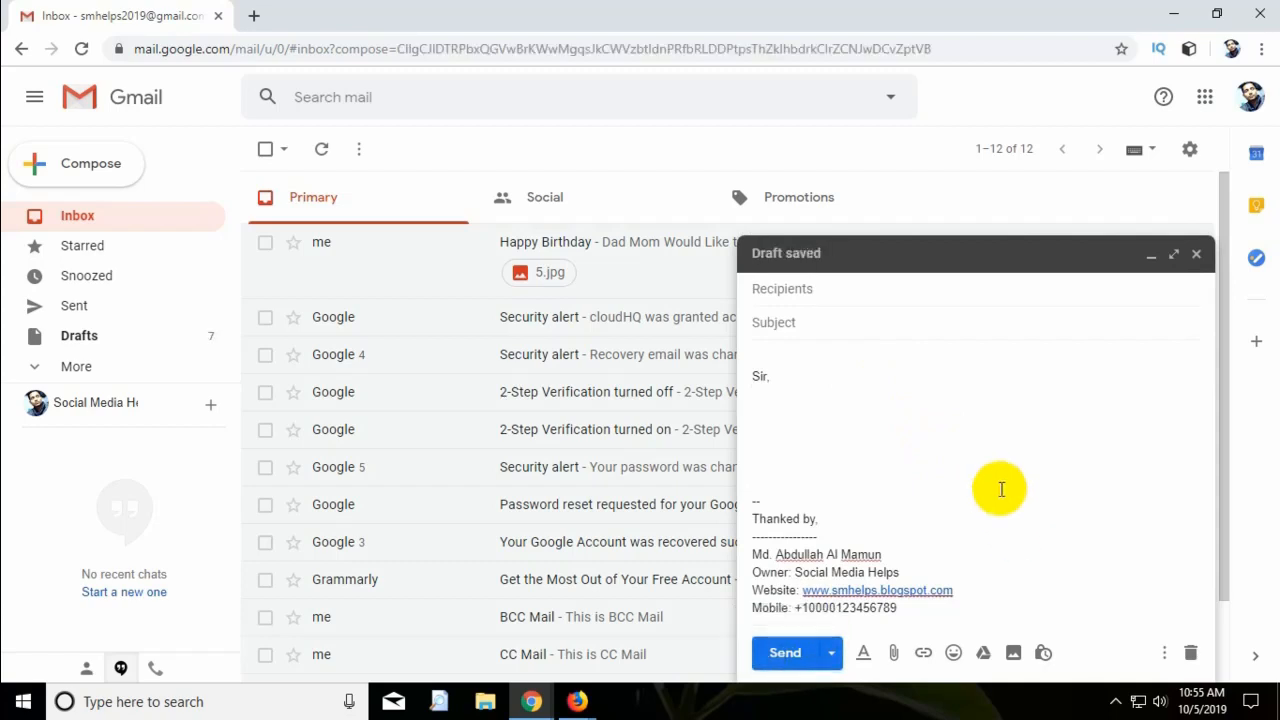
Open Google Docs in a new tab from the Google apps grid.
left_click(1207, 100)
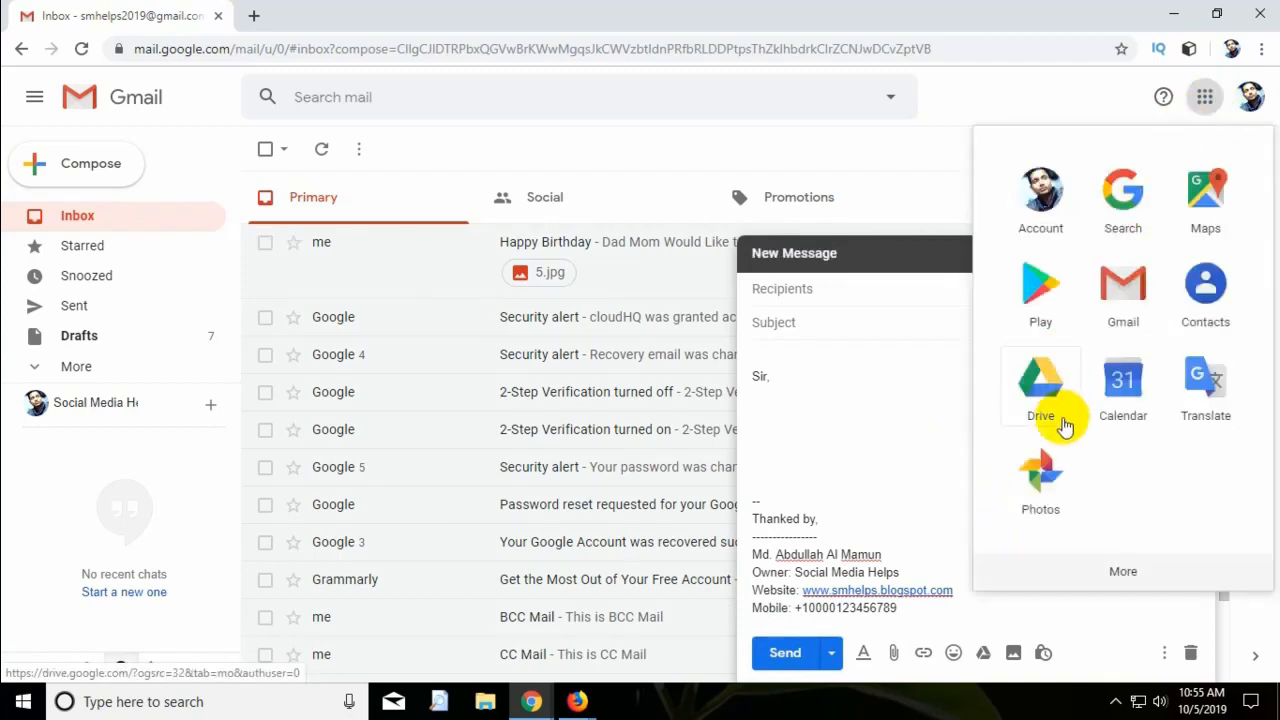
scroll(1064, 427, "down", 4)
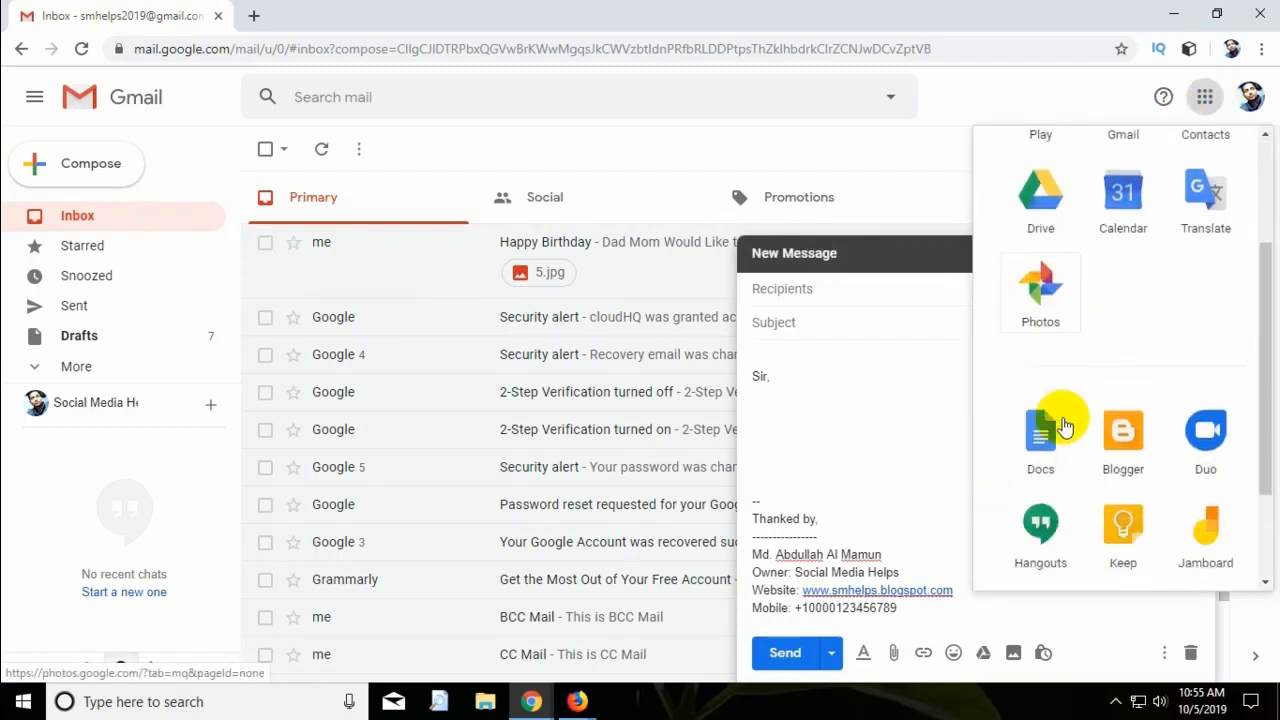
left_click(1045, 440)
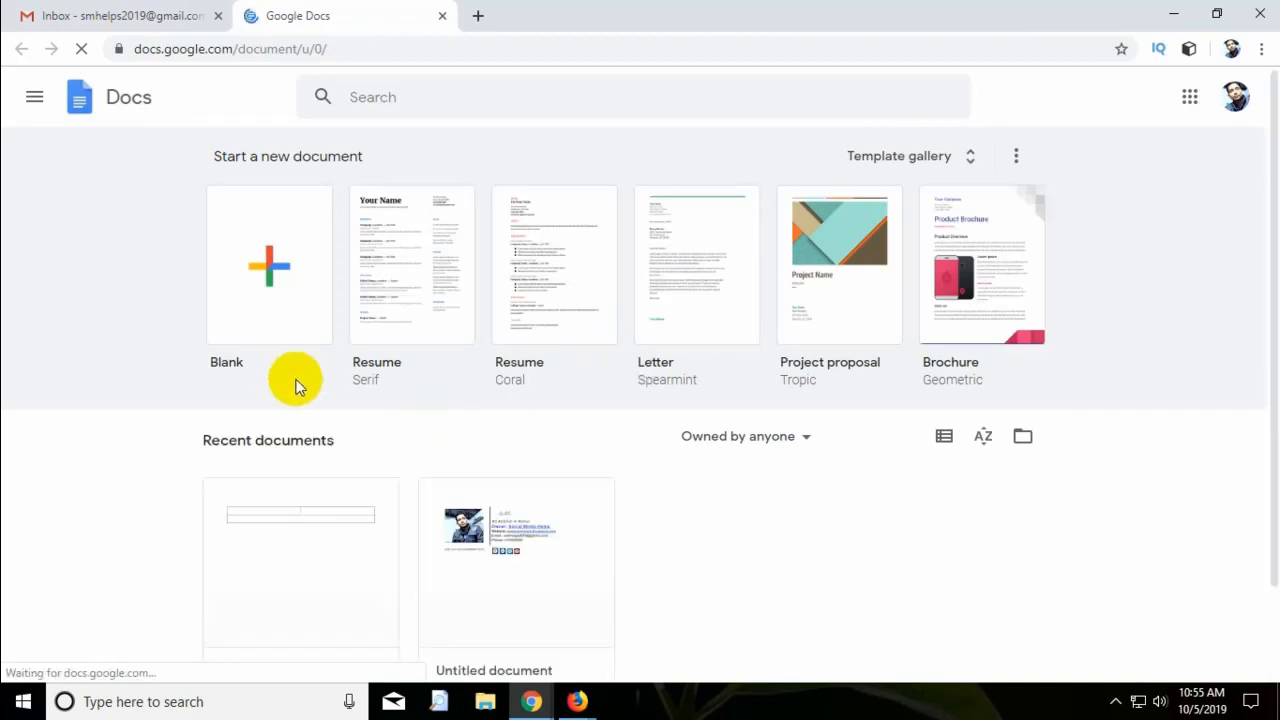
Create a blank document with a 2 x 2 table, cursor in the top-right cell.
left_click(255, 280)
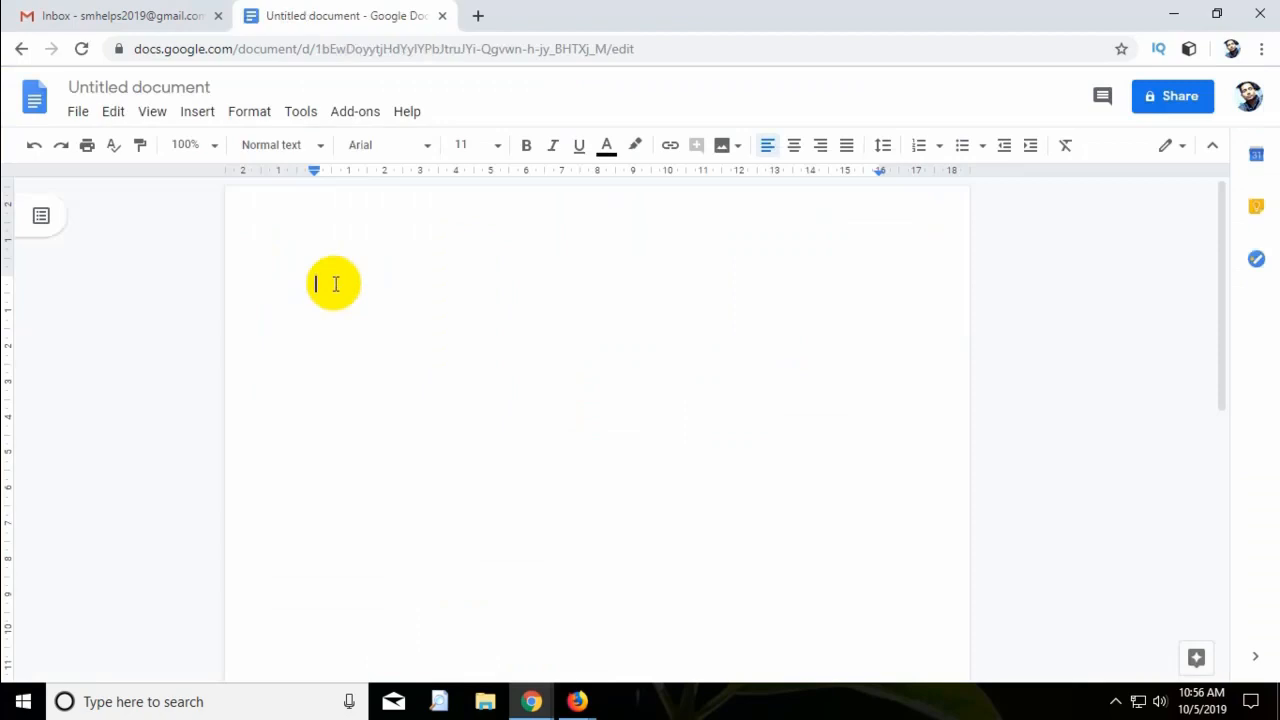
left_click(188, 112)
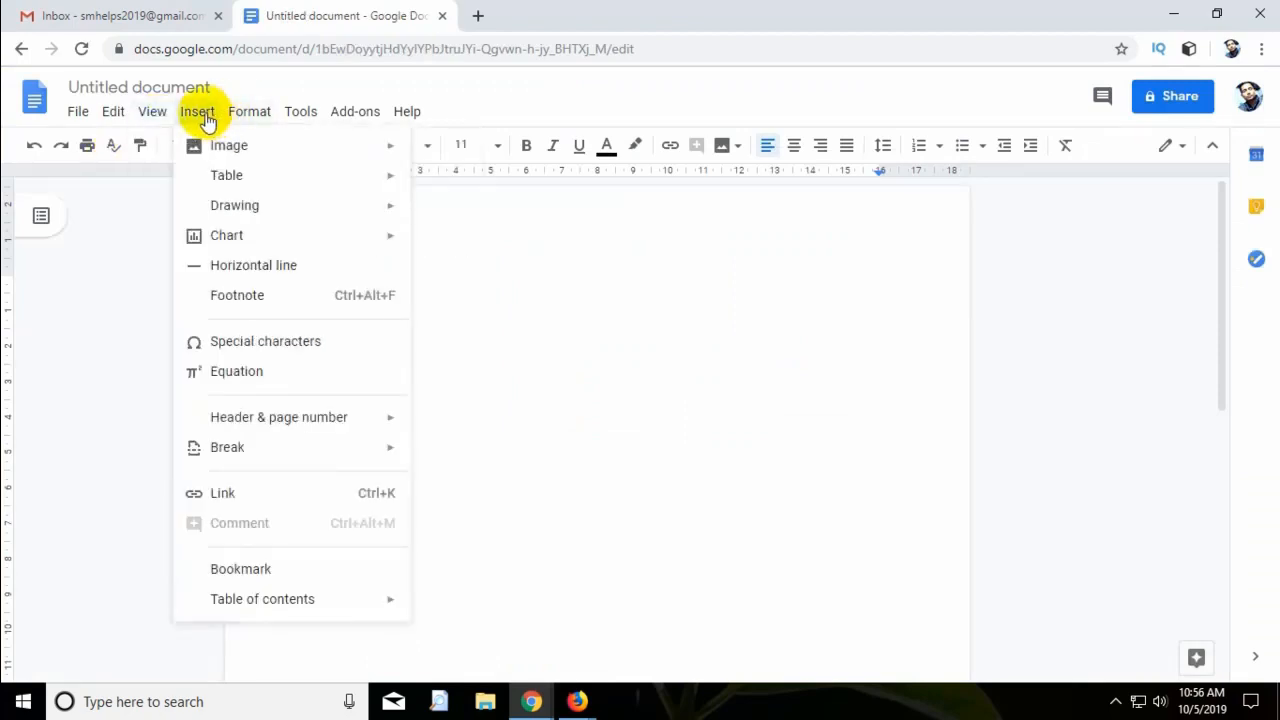
mouse_move(289, 186)
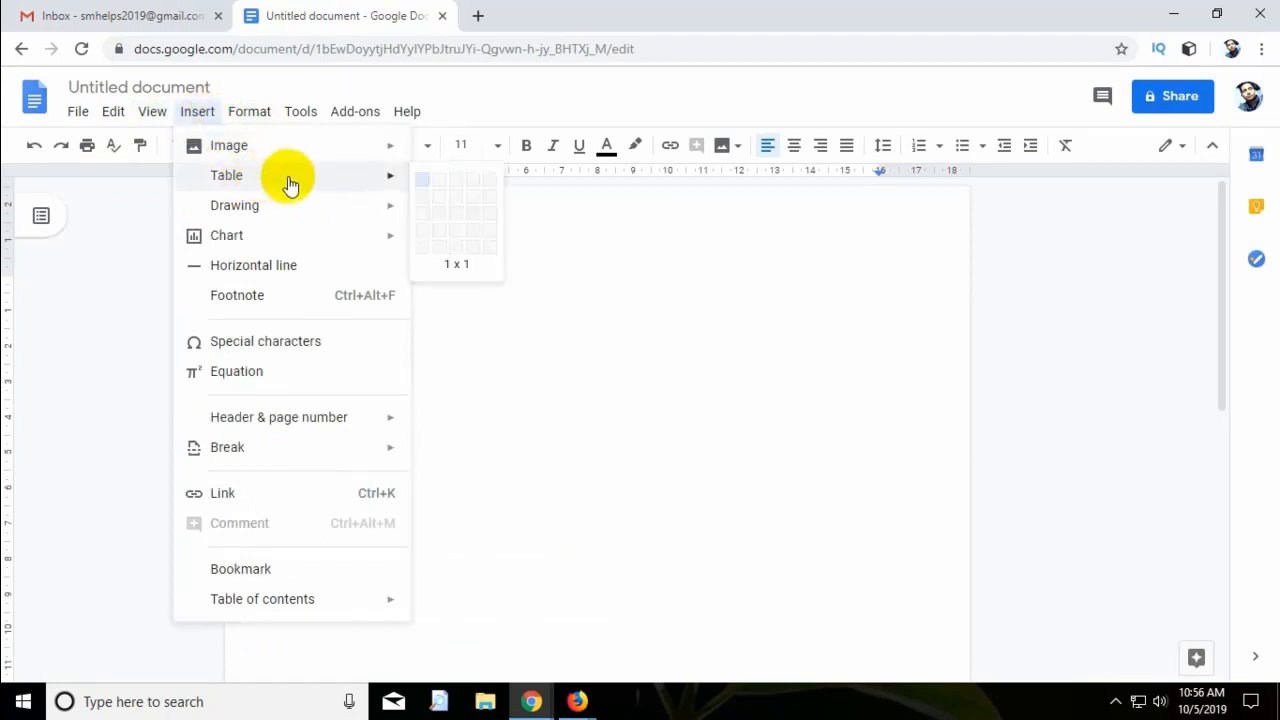
left_click(436, 203)
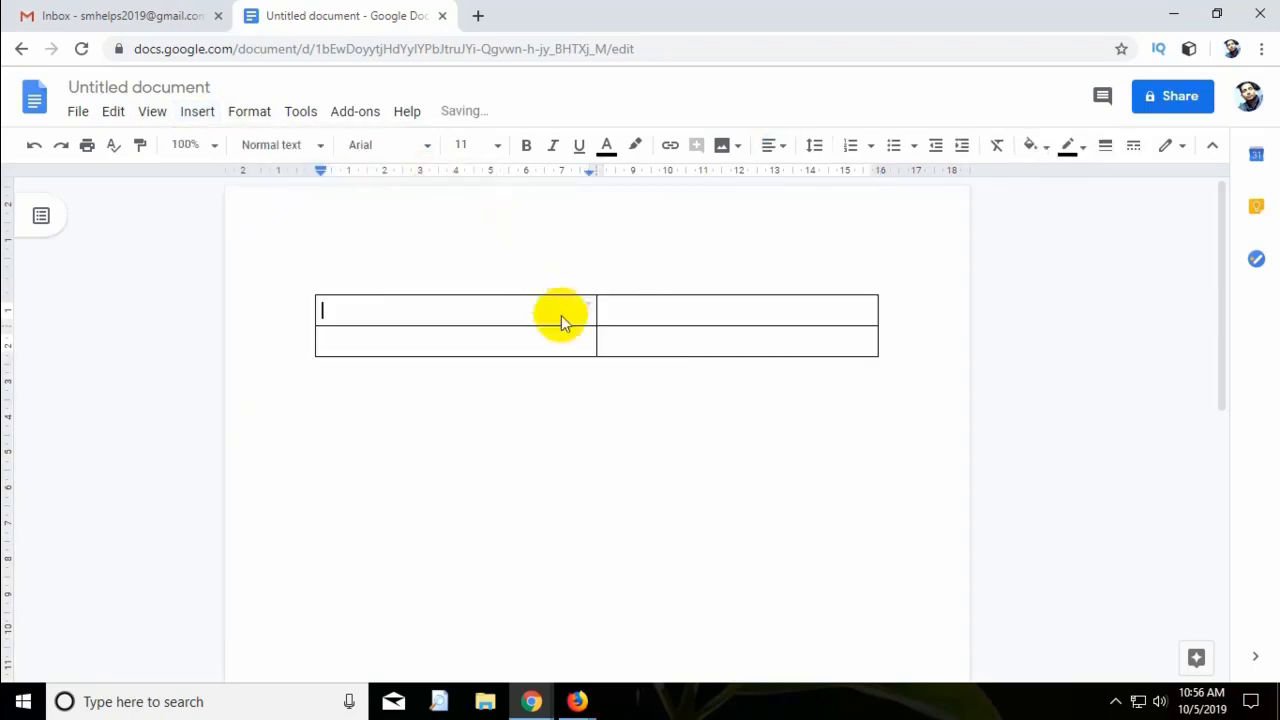
left_click(650, 313)
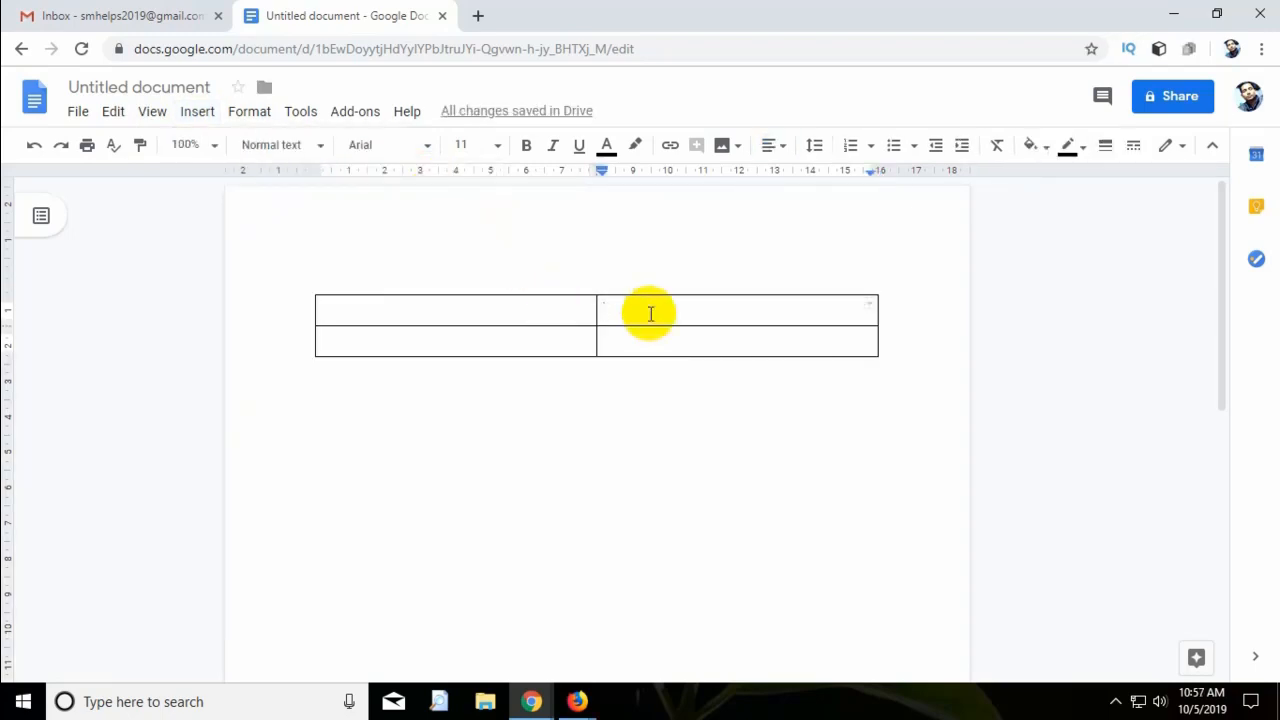
Type the contact lines into the top-right cell: name, 'Owner: Social Media Helps', website and Skype.
type("Md Abdu")
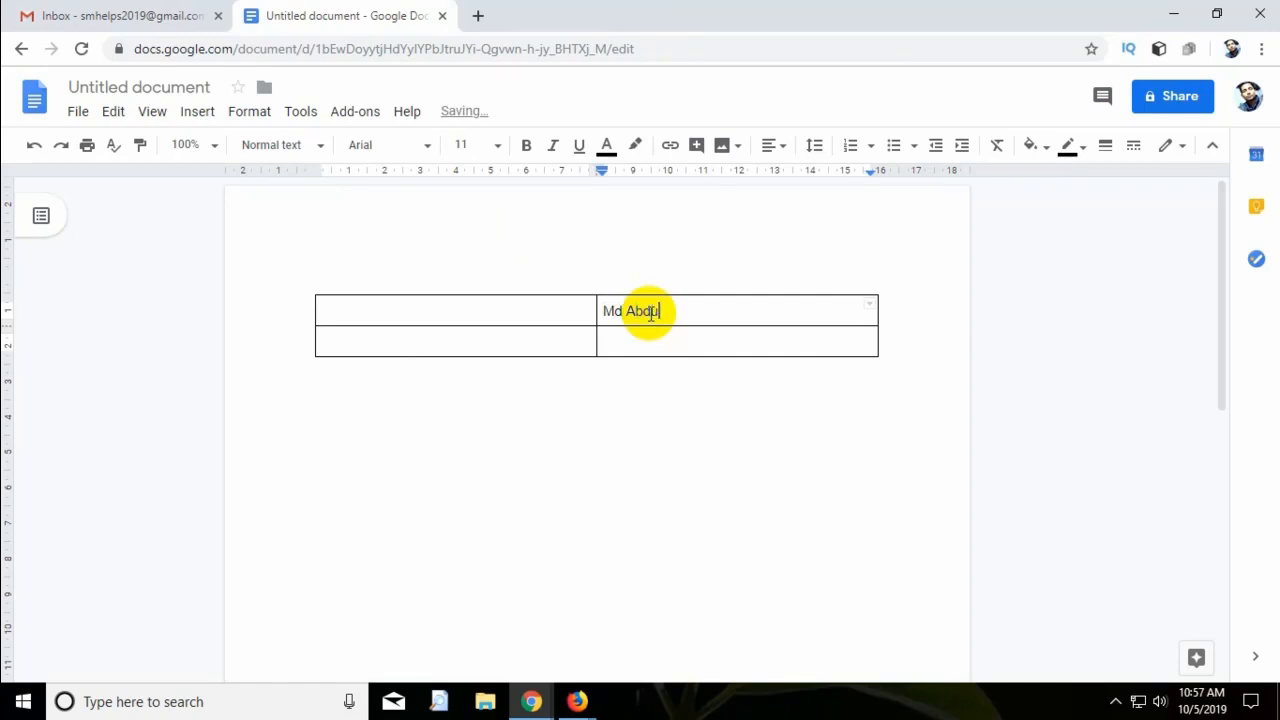
type("llah Al Mamun")
key("Return")
type("Owner: So")
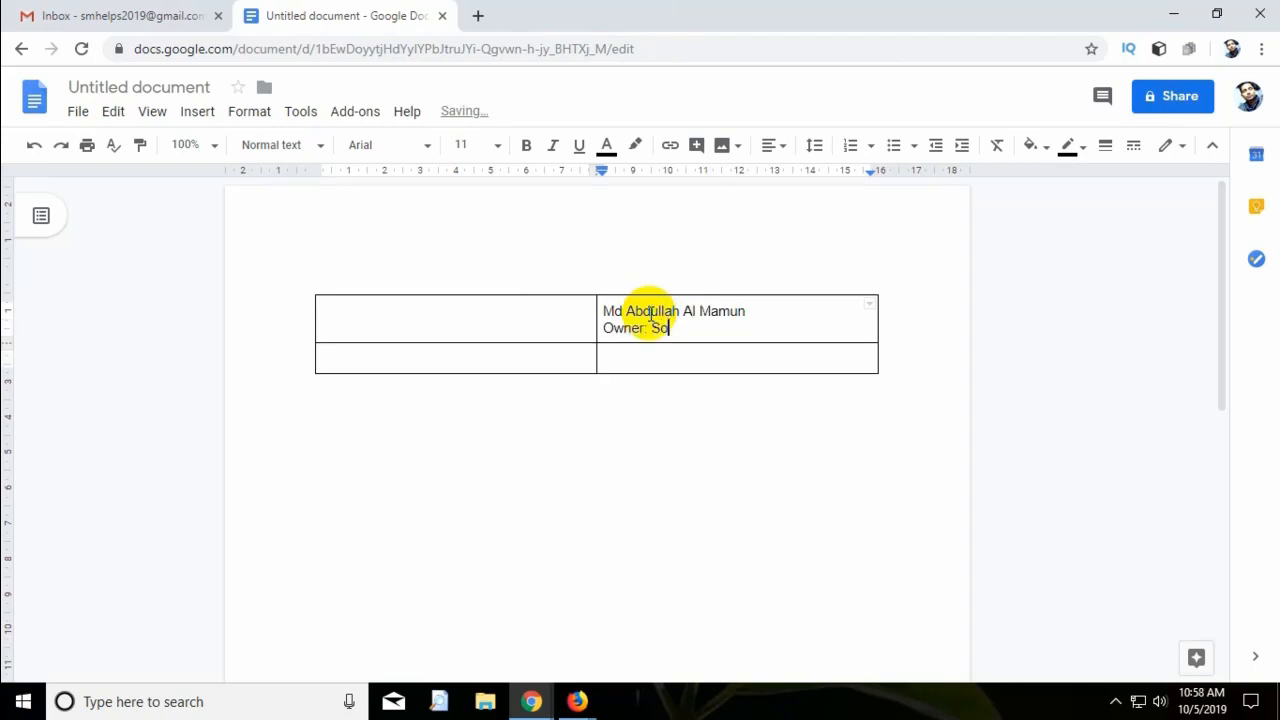
type("cial Media Helps")
key("Return")
type("Website: www.smhelp")
type("s")
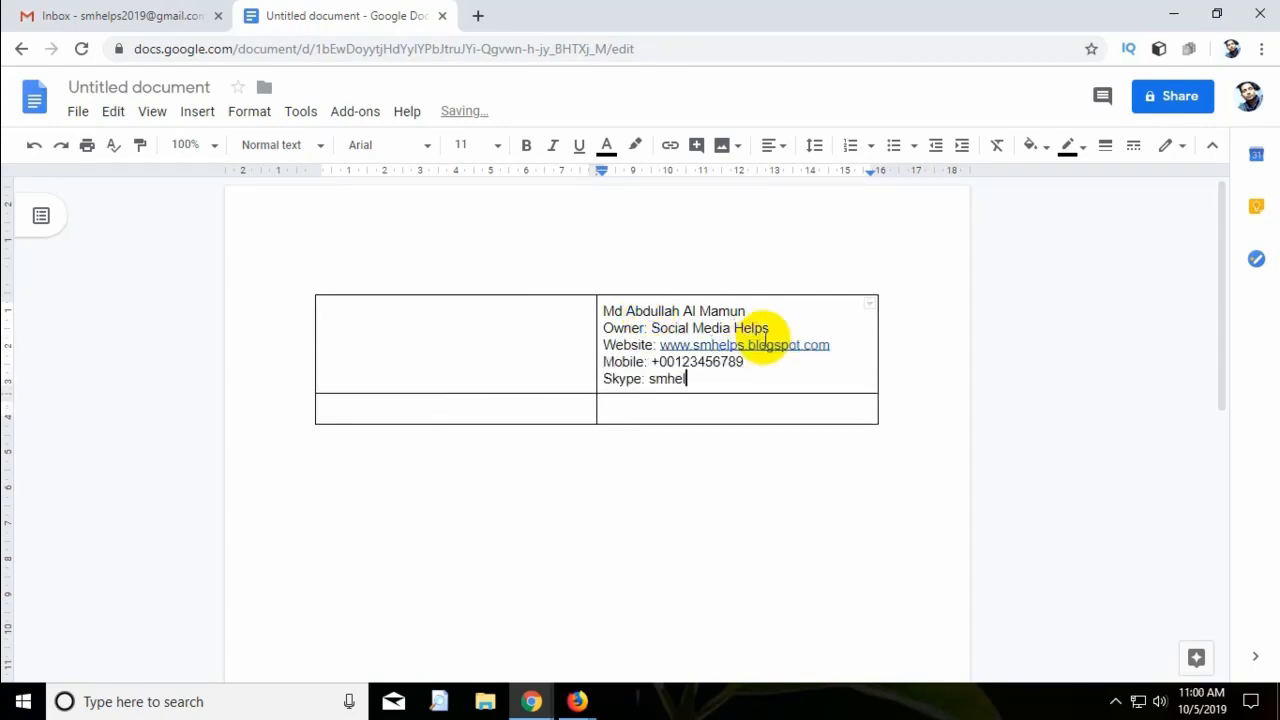
type("ps2019")
key("Return")
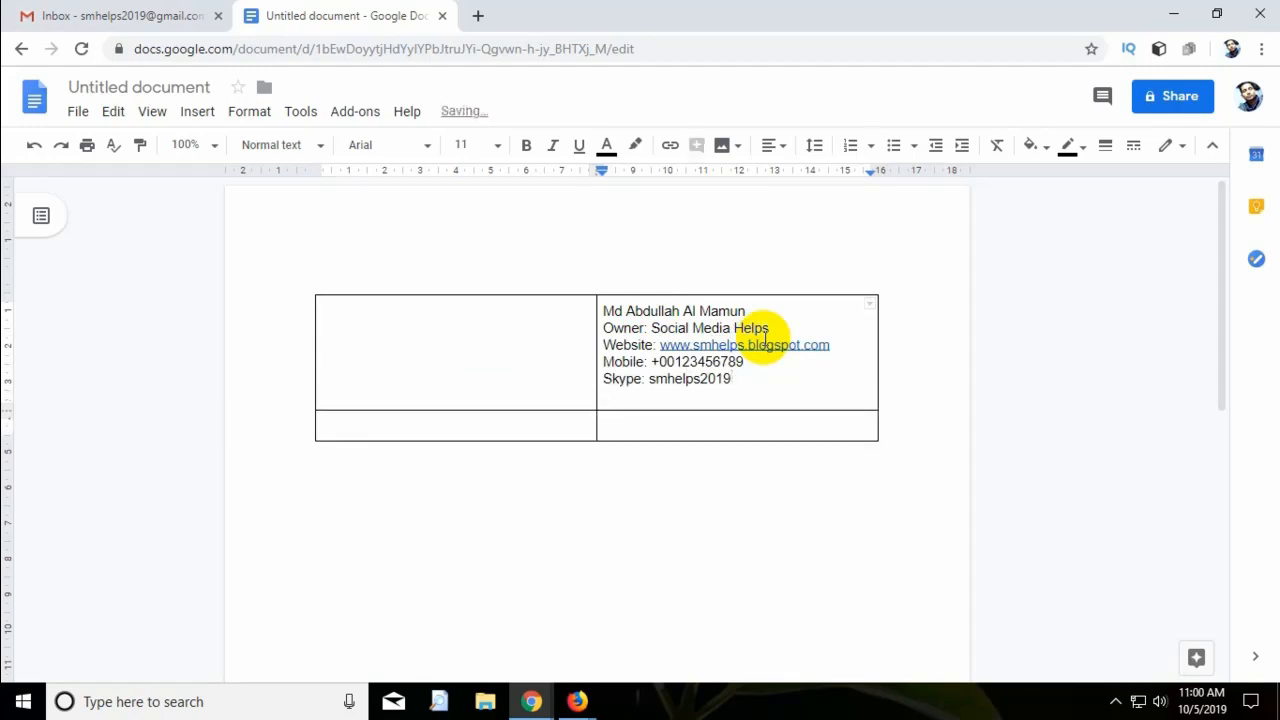
Insert an empty line above the name line and place the cursor on it.
left_click(543, 343)
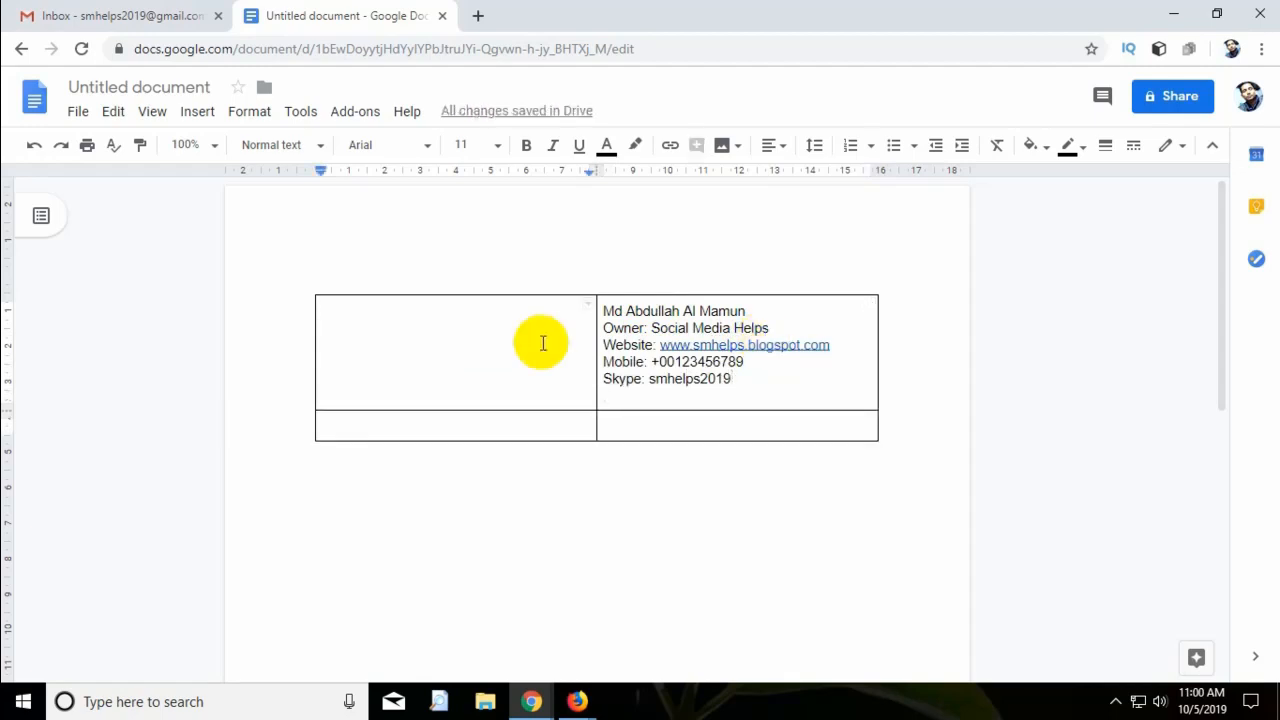
left_click(603, 311)
key("Return")
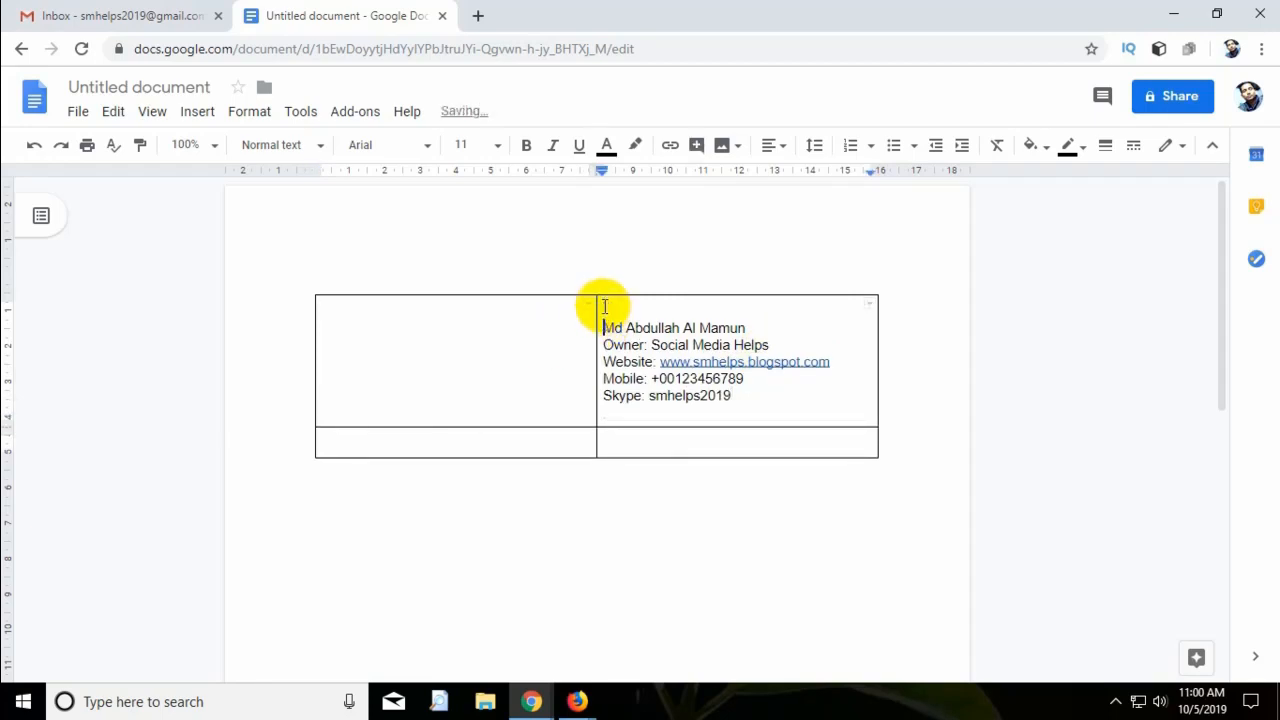
left_click(639, 310)
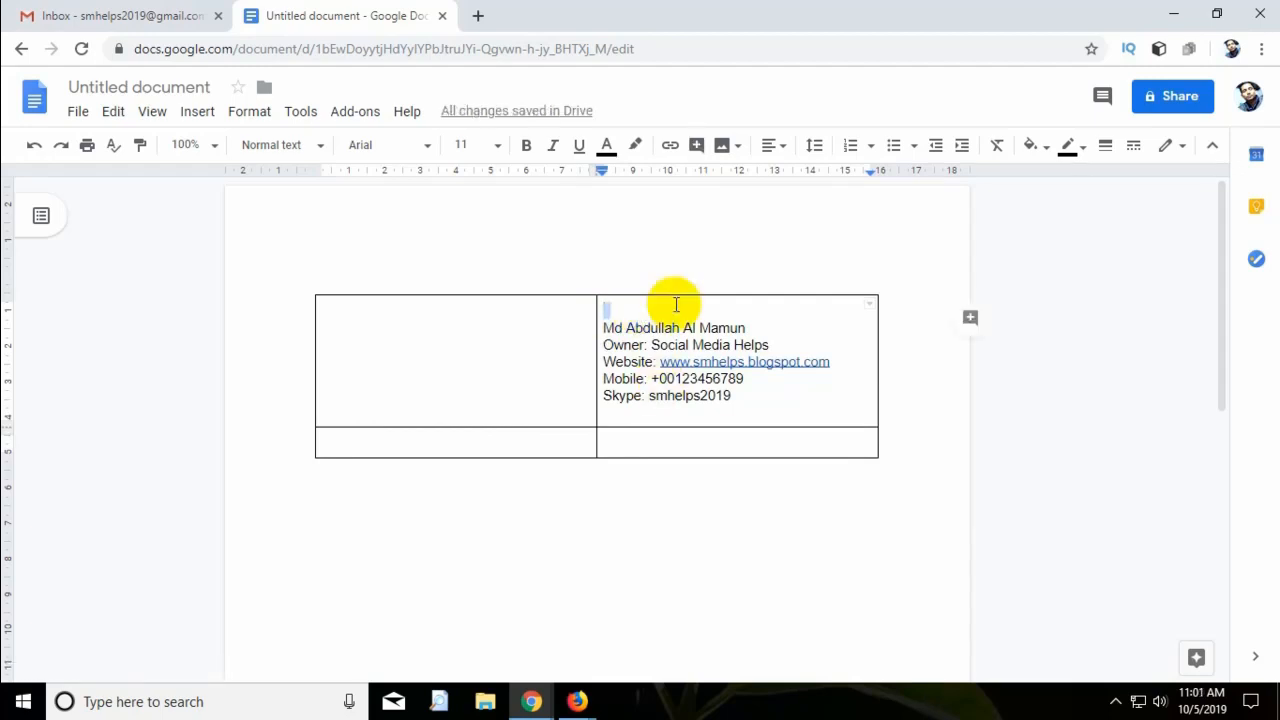
Insert the handwritten signature photo from Google Photos above the name and shrink it.
left_click(734, 150)
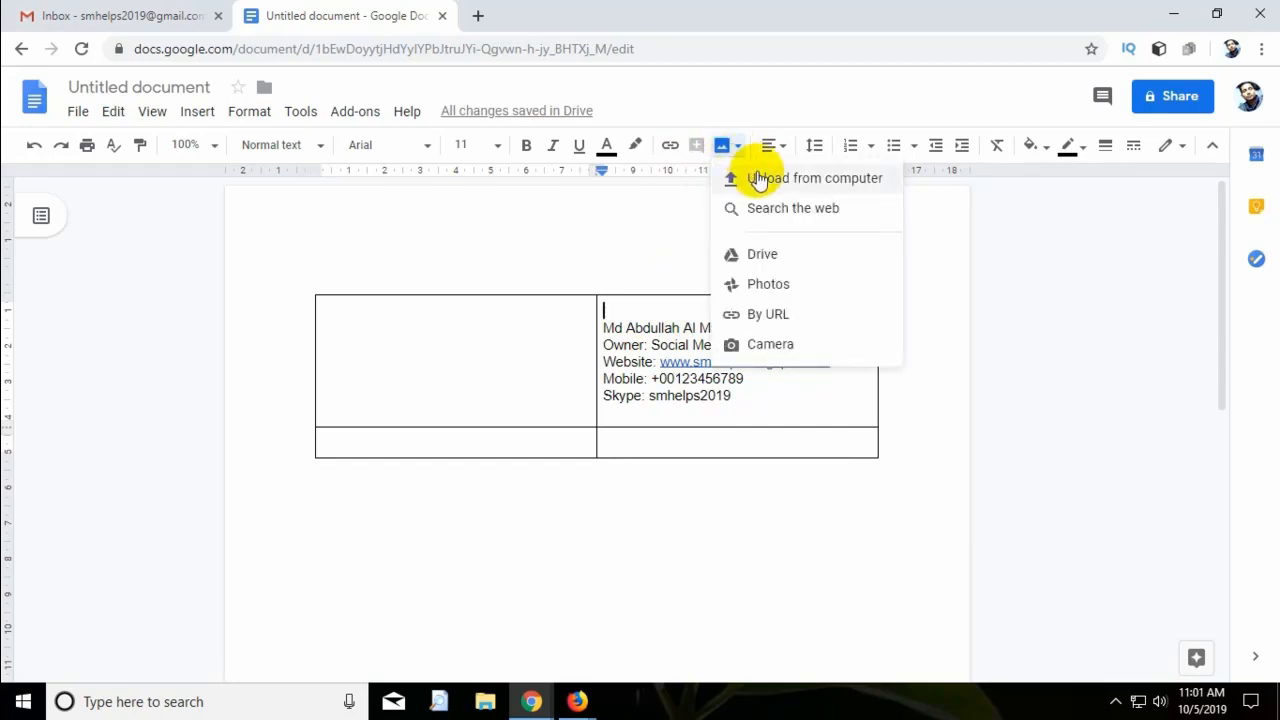
left_click(835, 290)
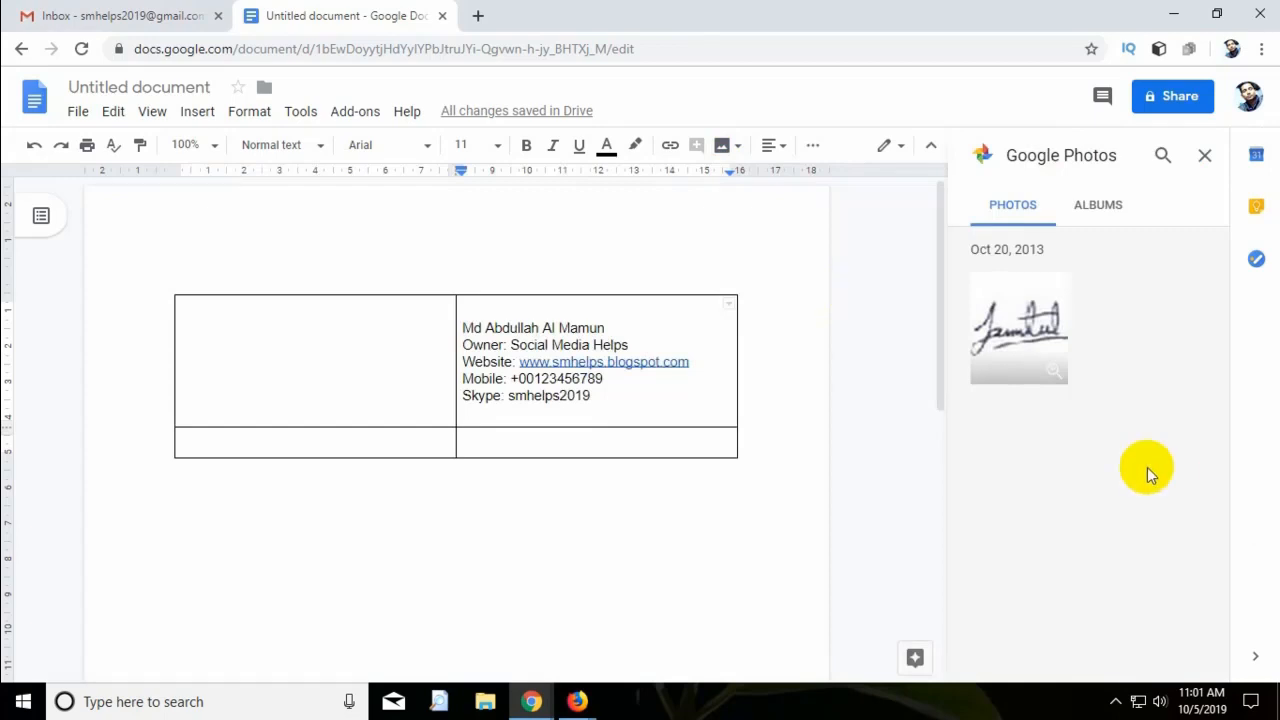
left_click(1010, 335)
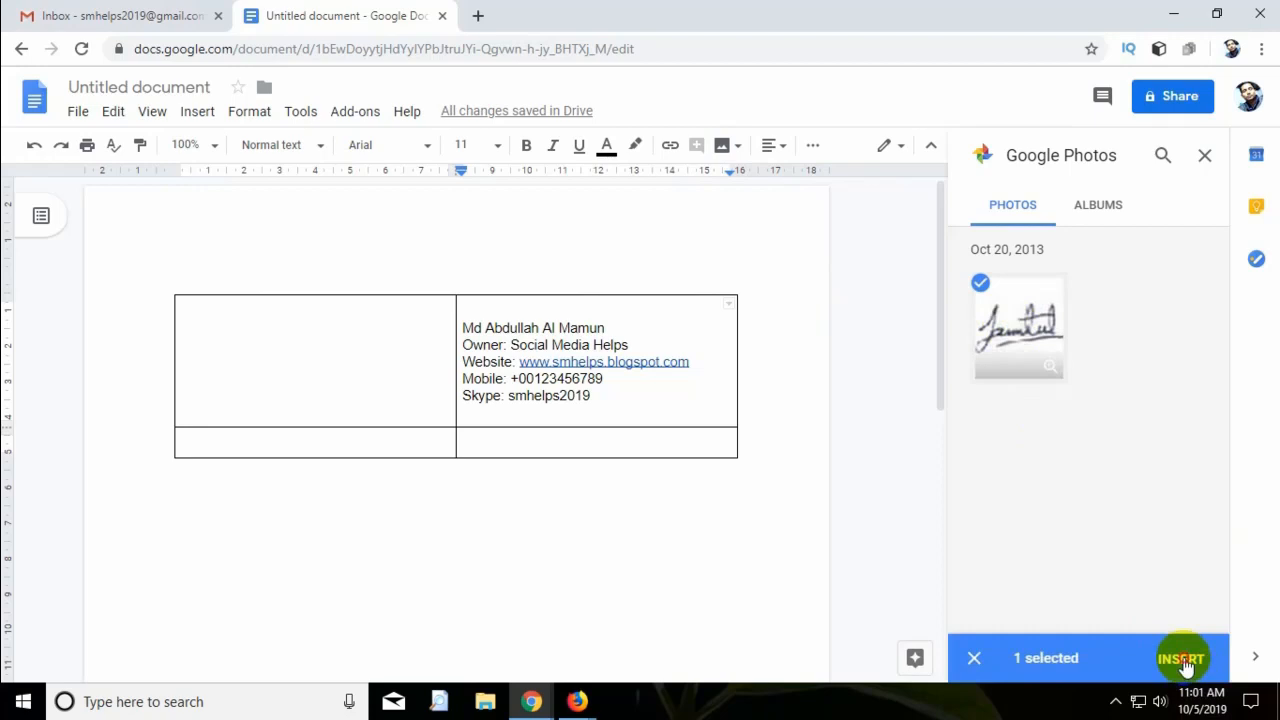
left_click(1181, 660)
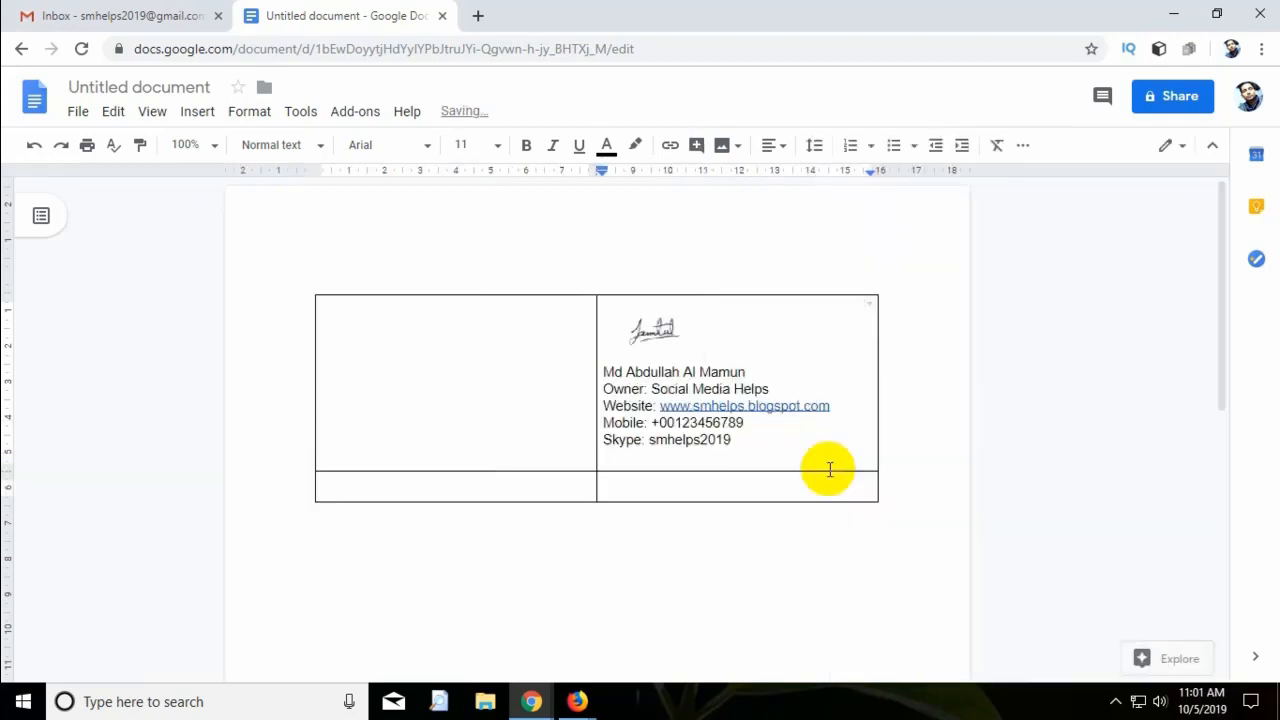
left_click(780, 341)
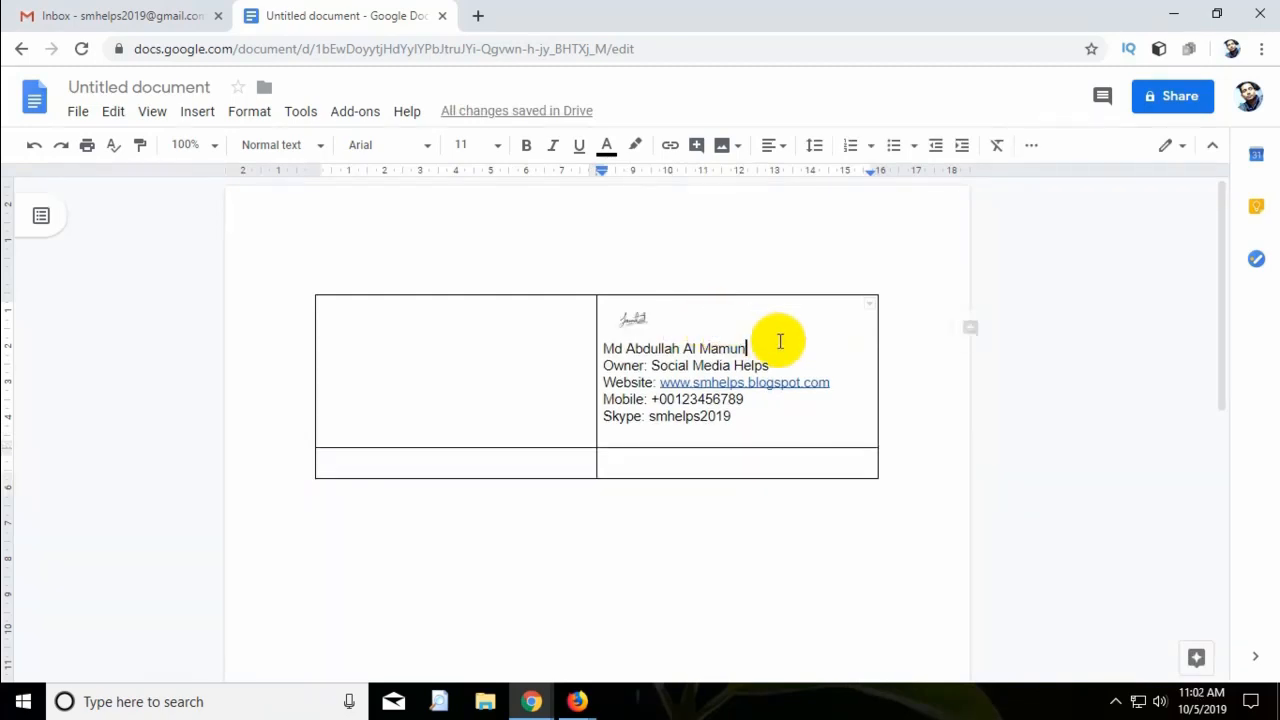
left_click(788, 433)
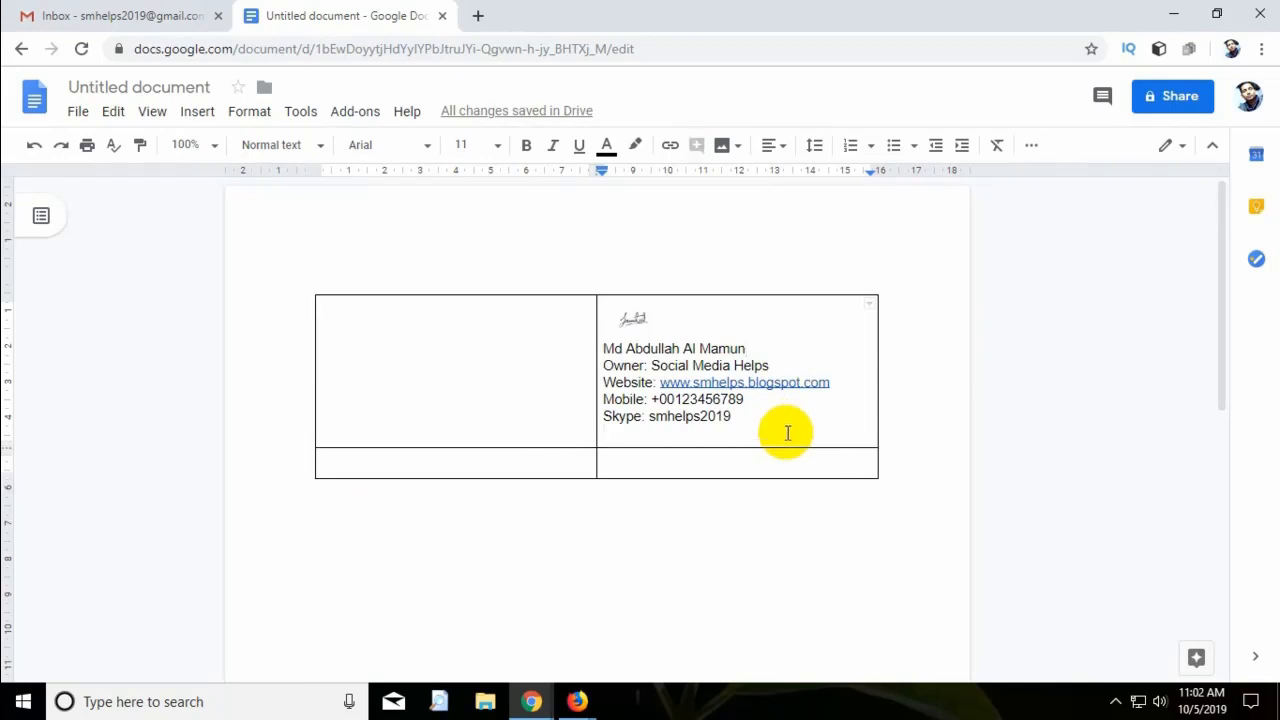
In a new tab, browse softicons.com's Social Media Icons to the Square Shadow Social Icons set.
left_click(478, 16)
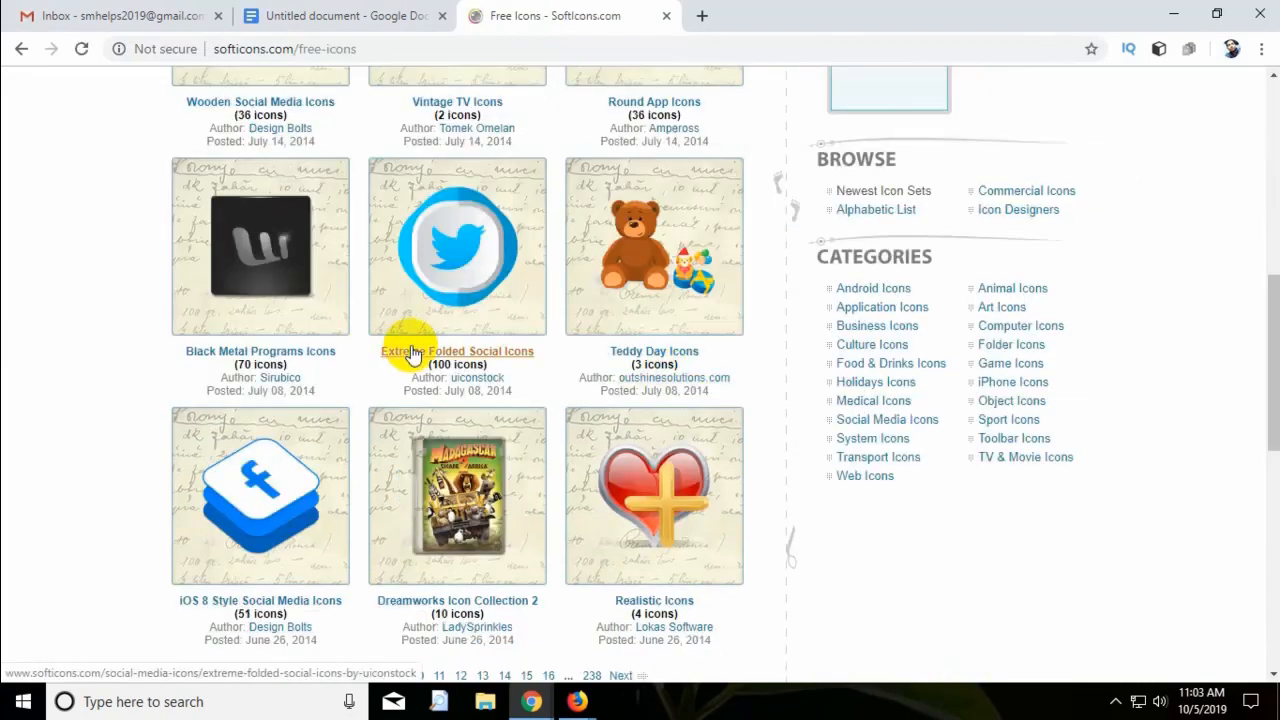
left_click(927, 425)
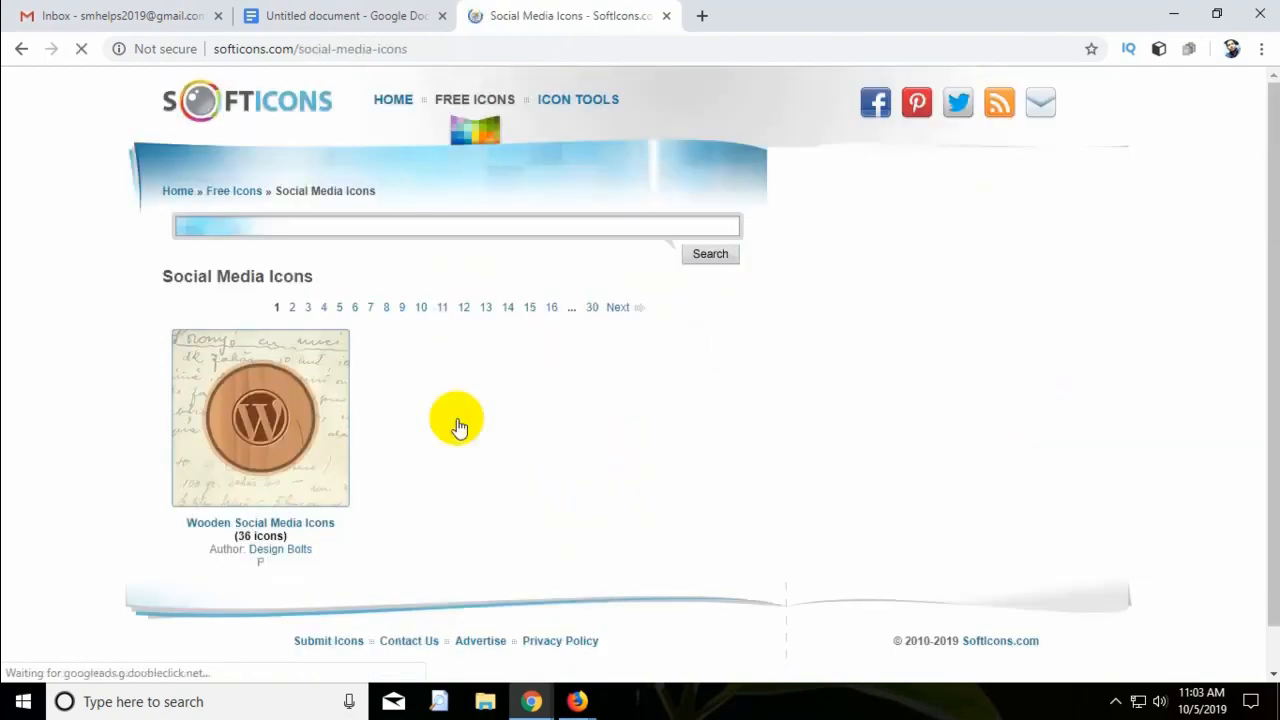
scroll(455, 440, "down", 3)
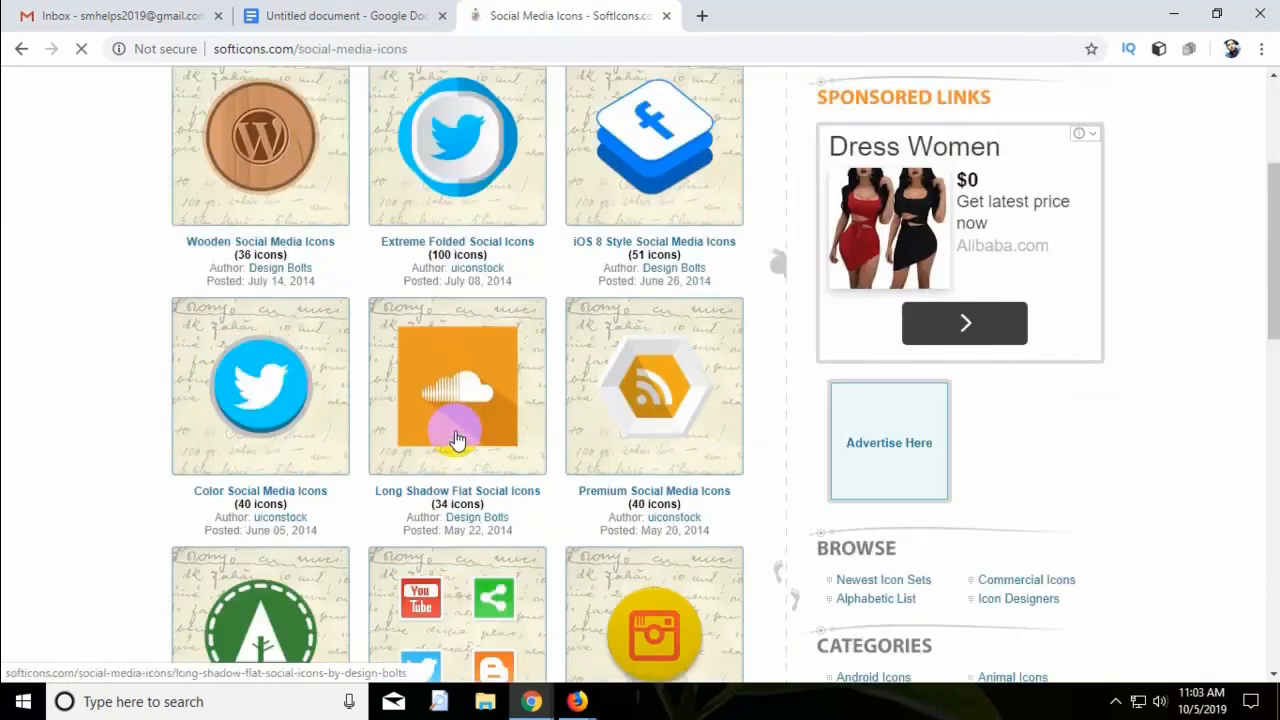
scroll(455, 440, "down", 5)
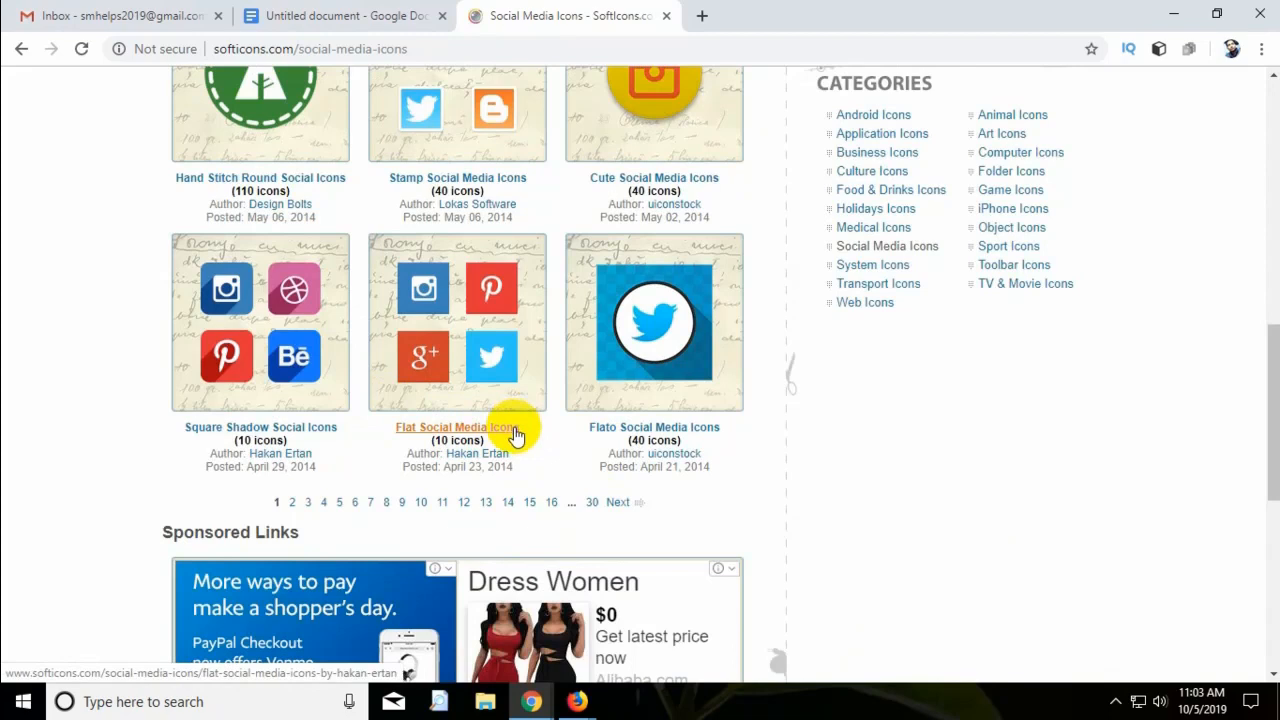
left_click(320, 432)
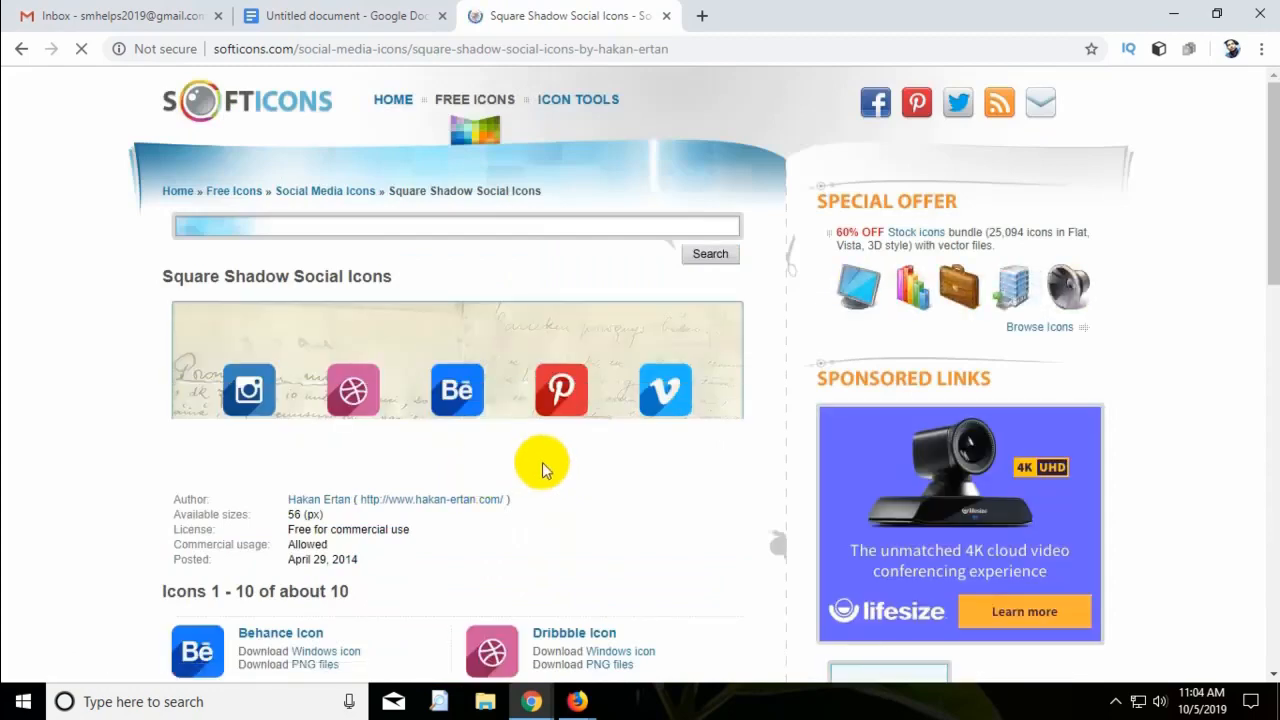
scroll(543, 465, "down", 2)
scroll(543, 465, "down", 2)
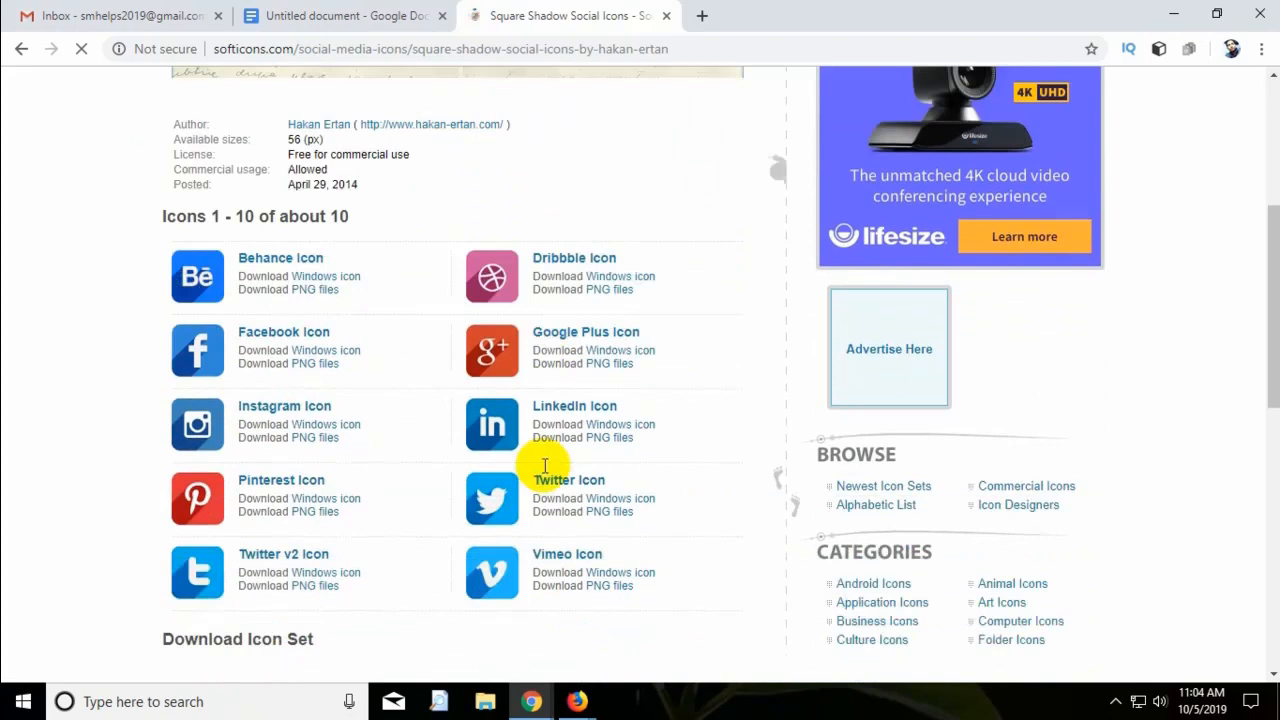
scroll(340, 435, "up", 1)
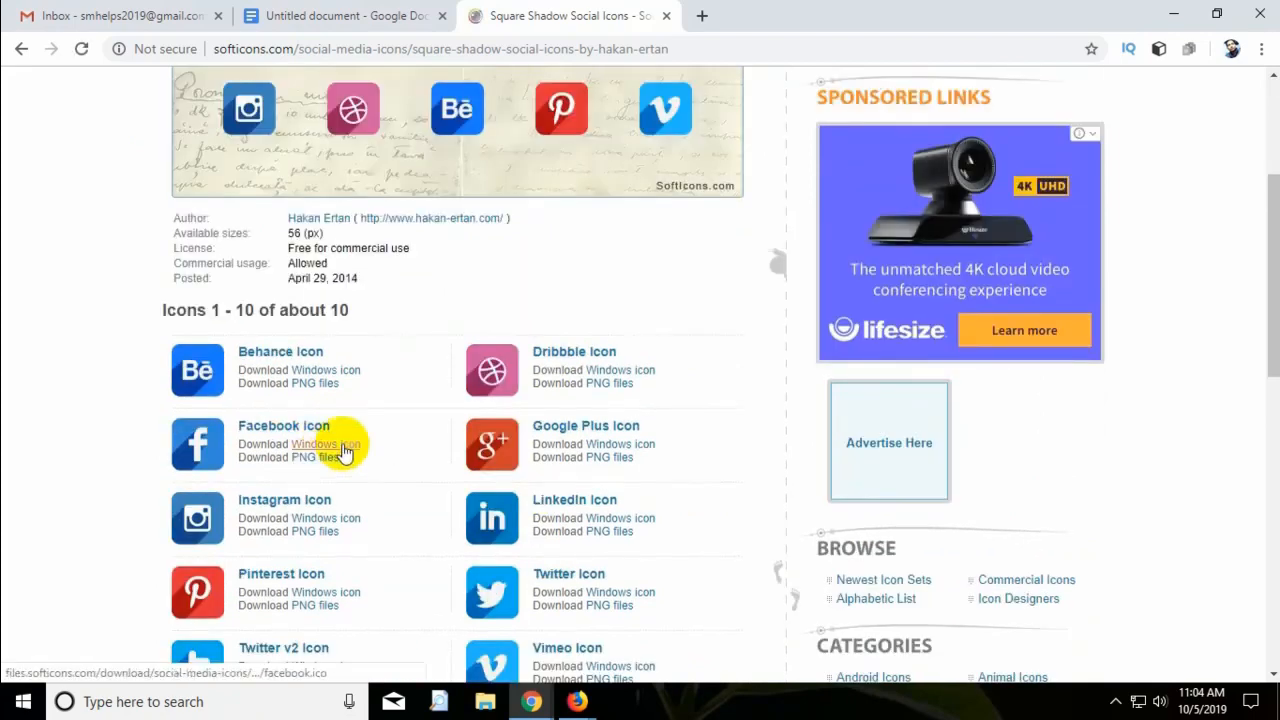
Download the Facebook, Instagram, Pinterest and LinkedIn icons as .ico files, then return to Docs.
left_click(355, 446)
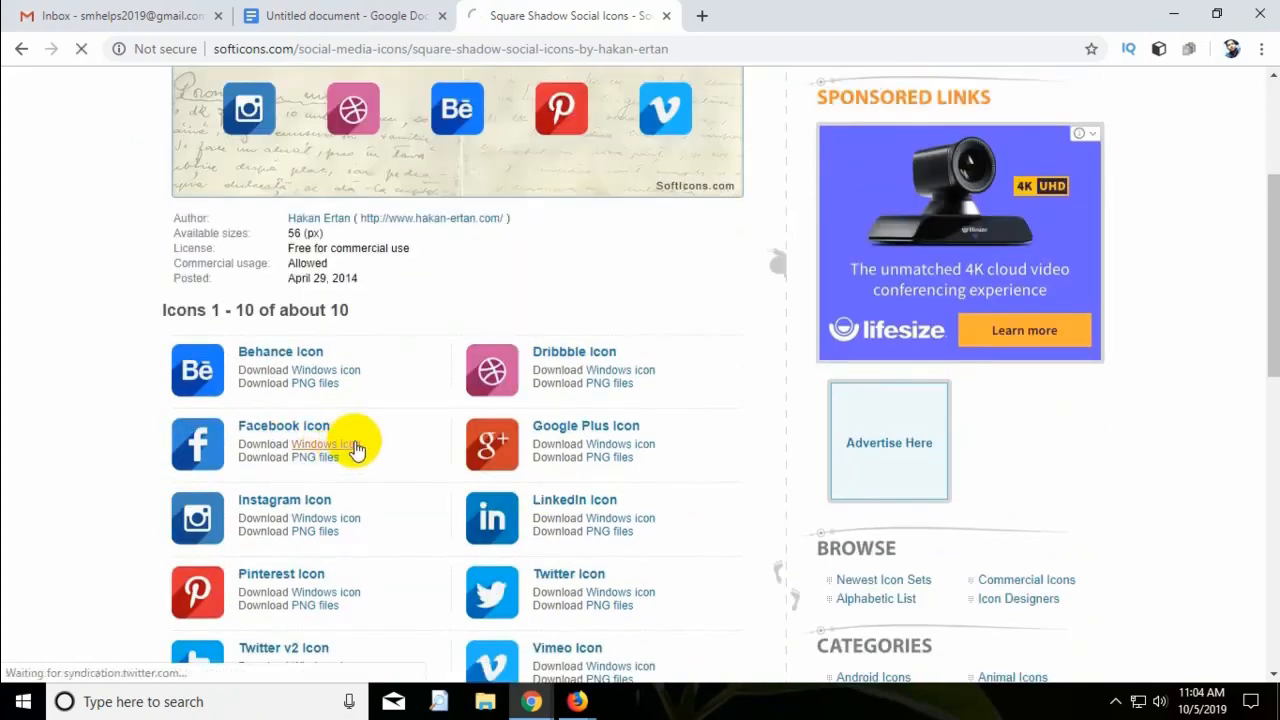
left_click(349, 528)
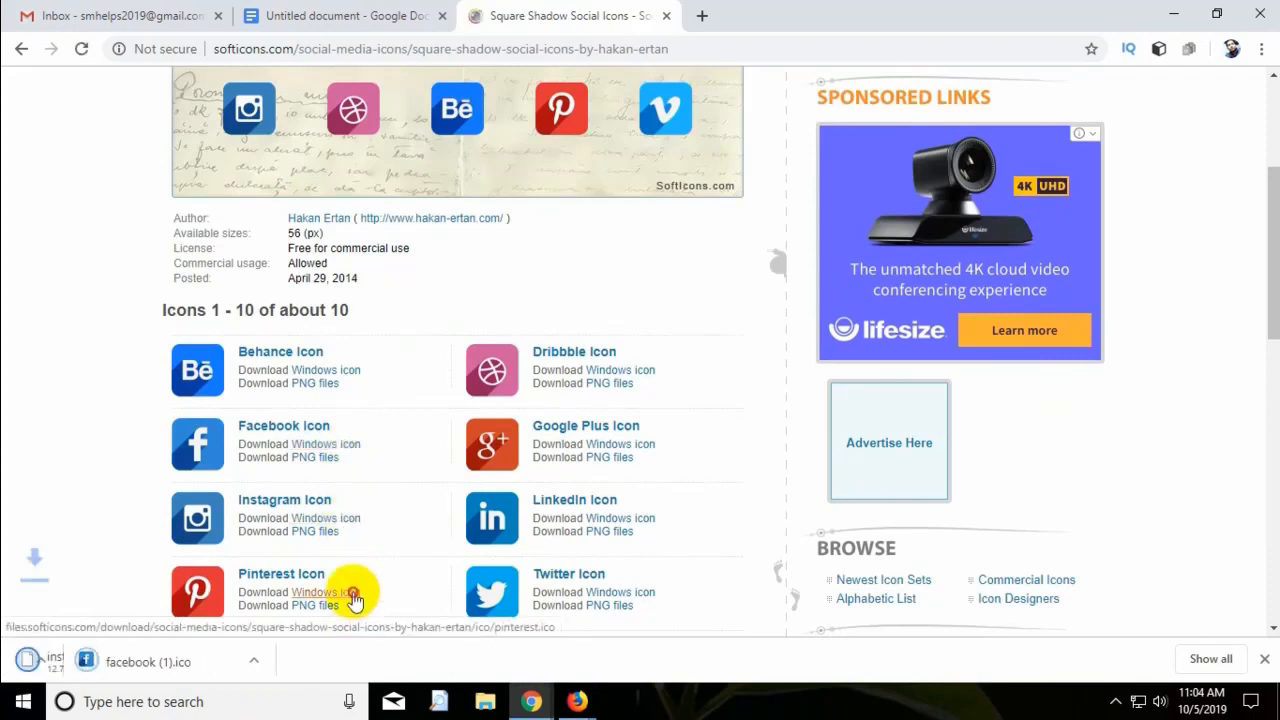
left_click(648, 520)
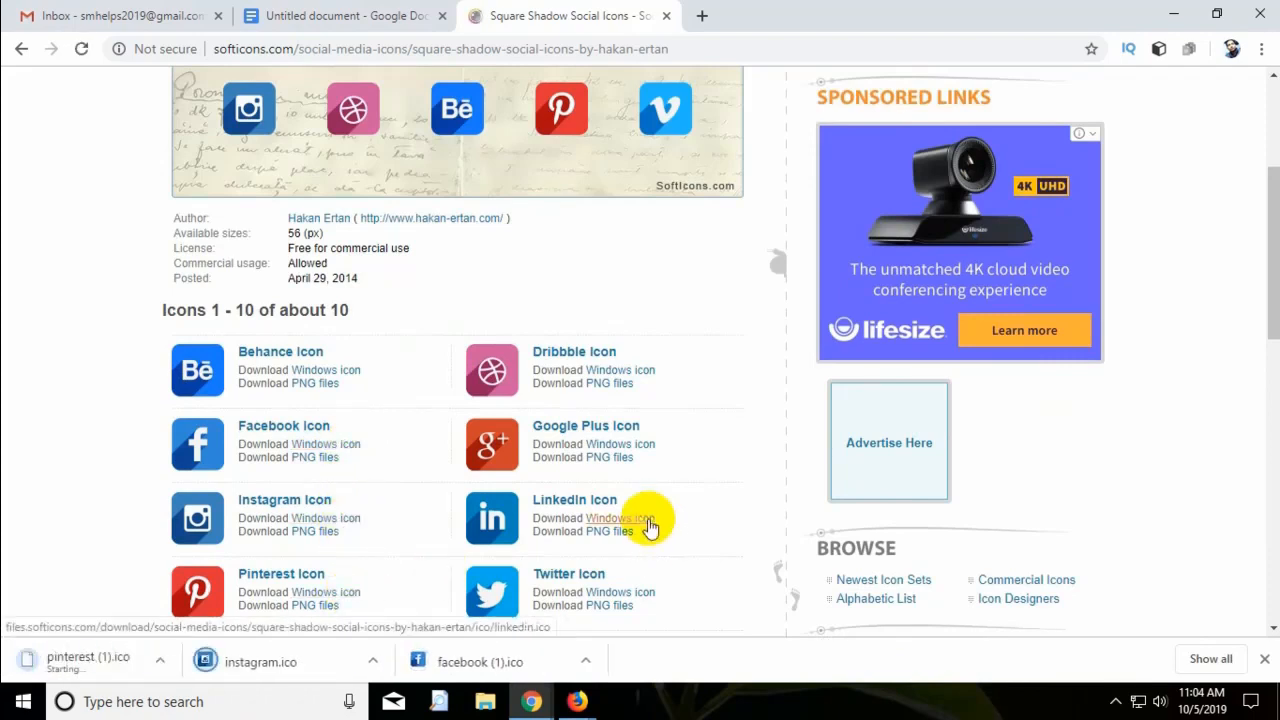
left_click(645, 596)
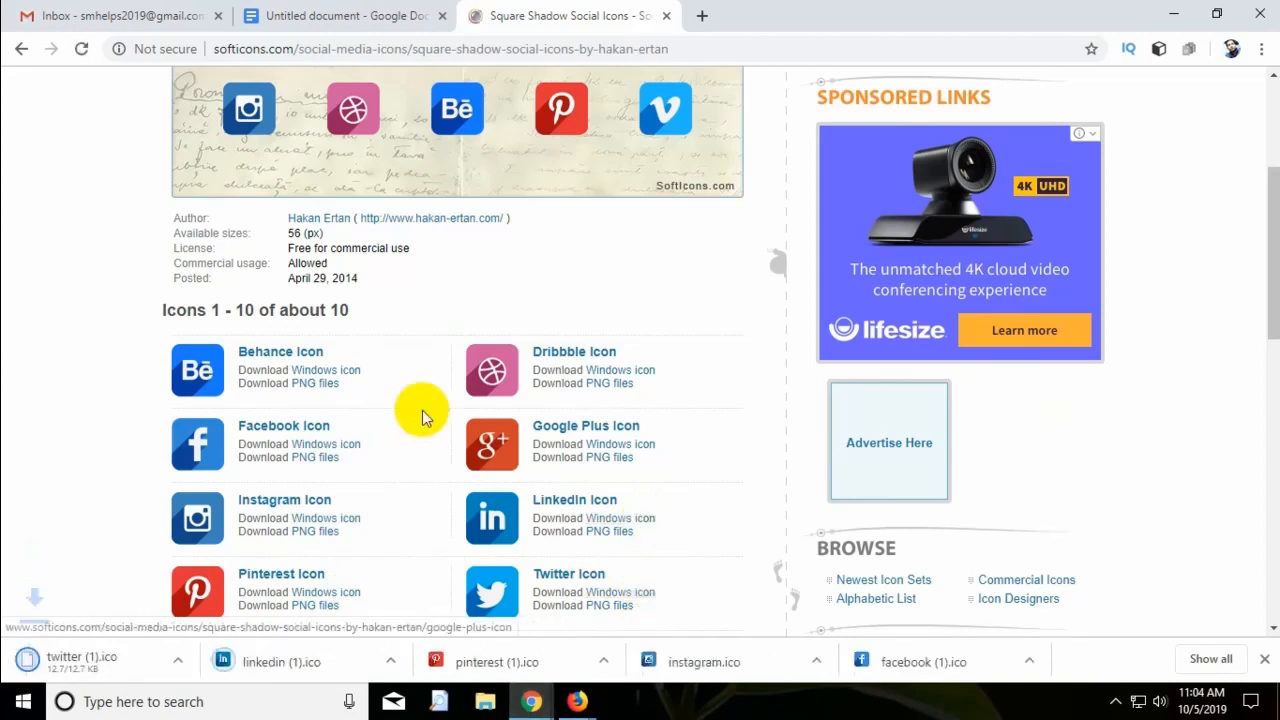
scroll(420, 414, "up", 3)
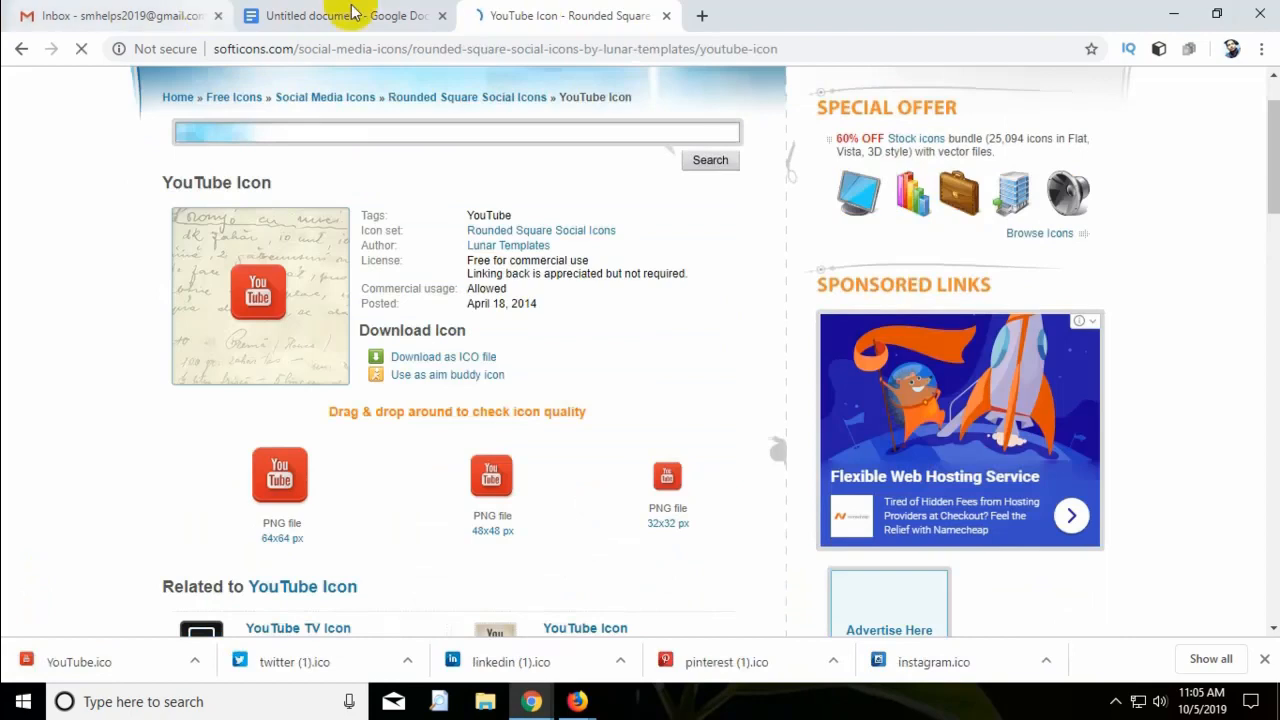
left_click(350, 14)
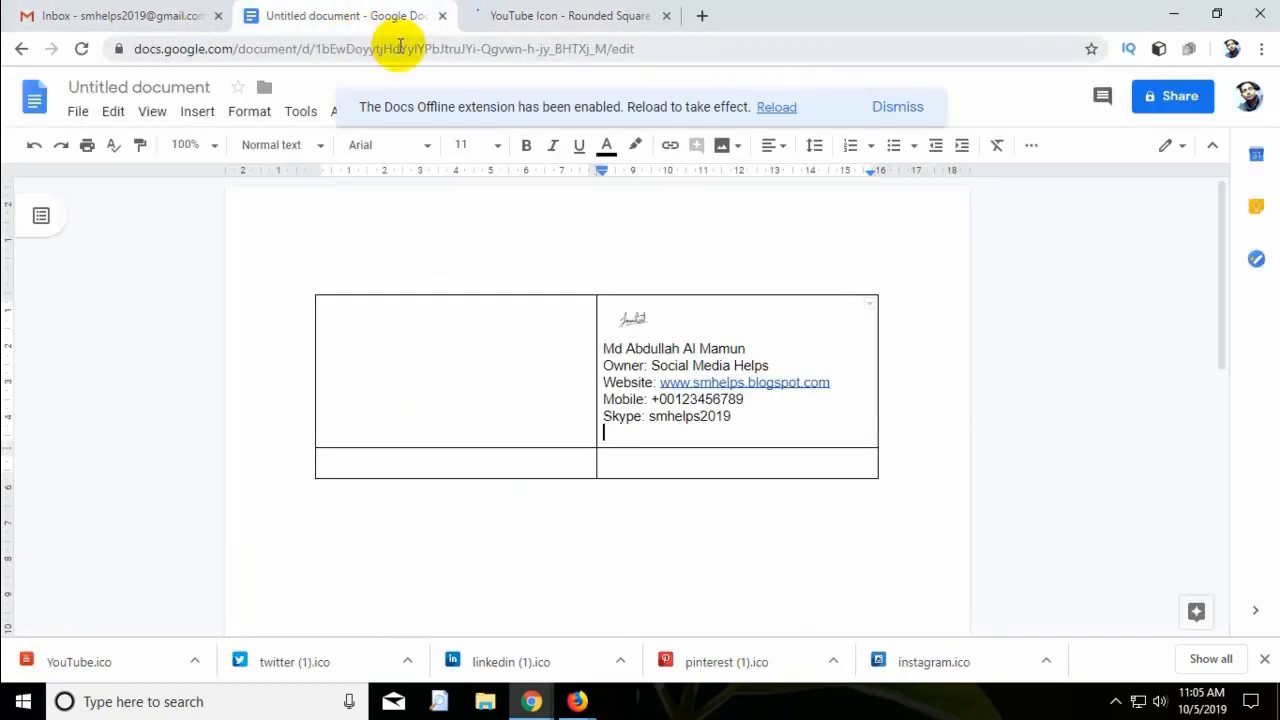
From Gmail, open Google Photos and start an upload from the computer.
left_click(90, 15)
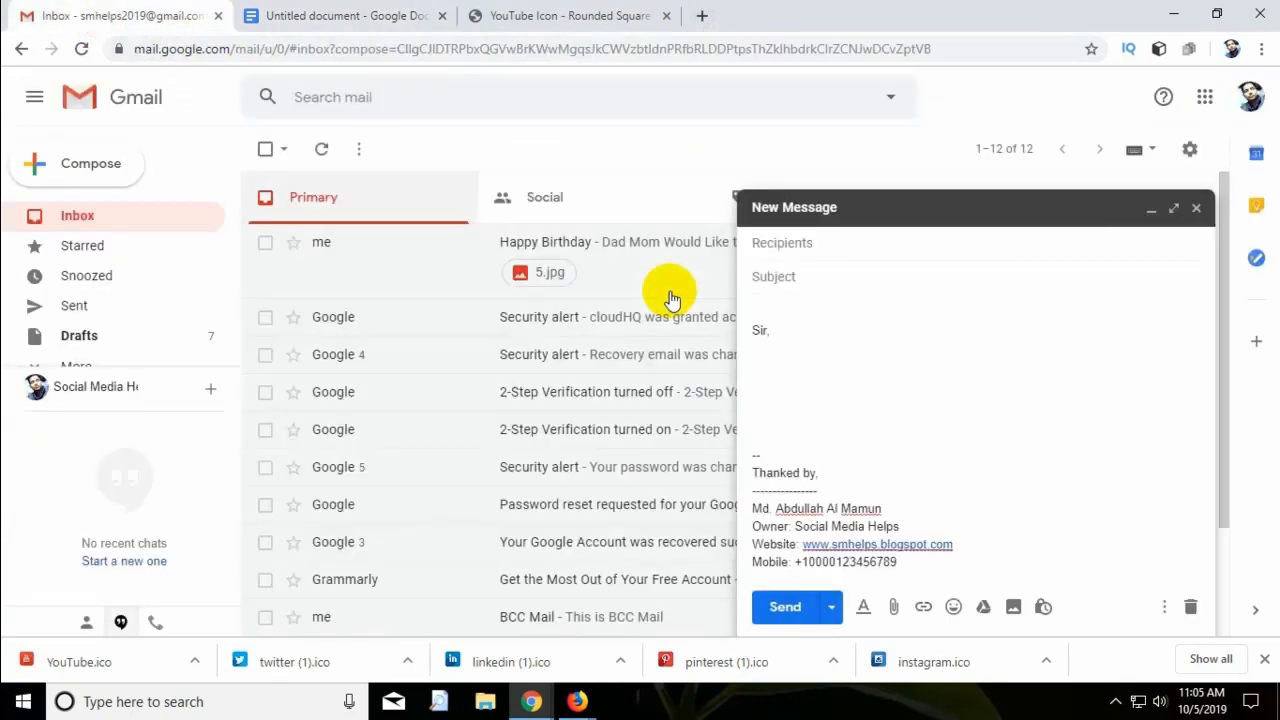
left_click(1210, 102)
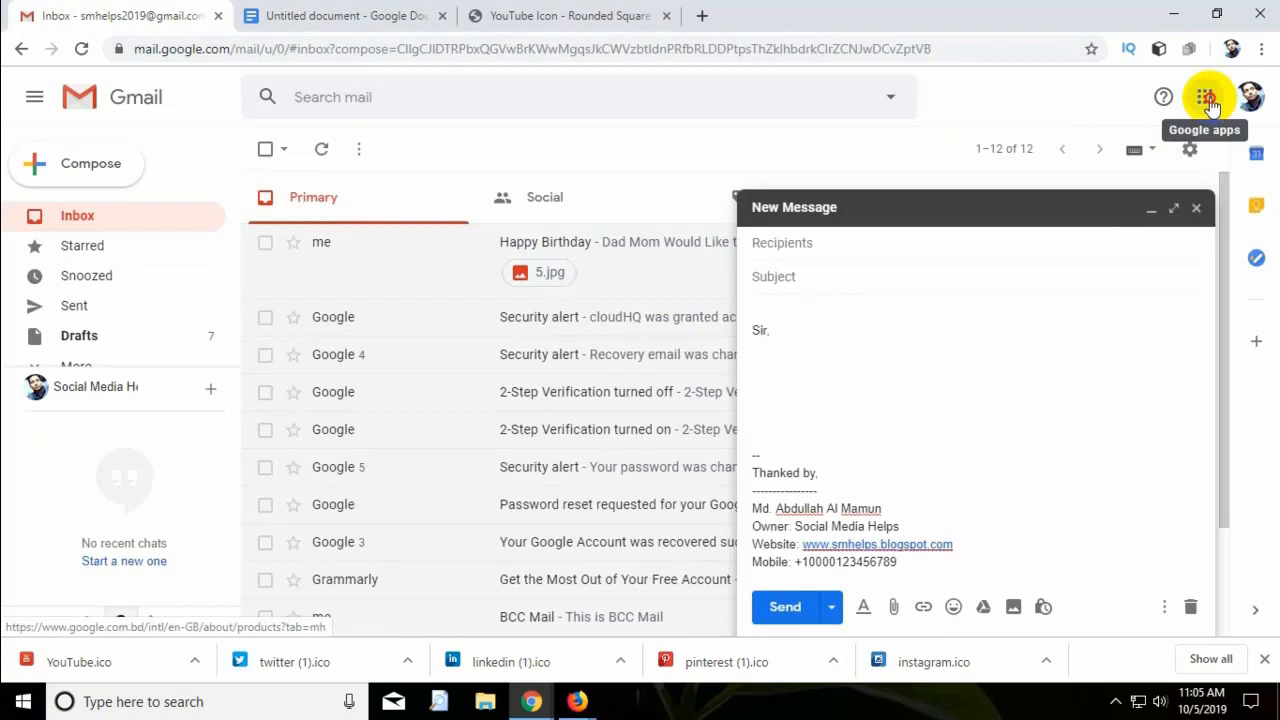
left_click(1208, 100)
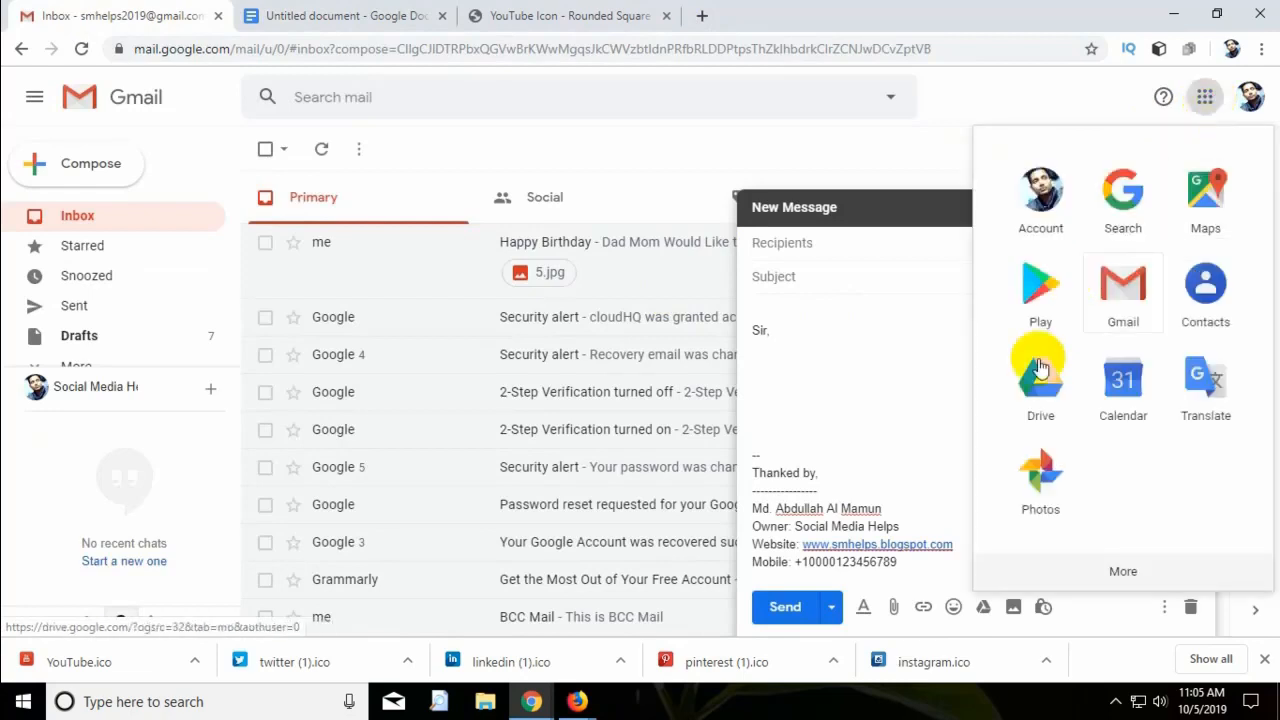
left_click(1045, 497)
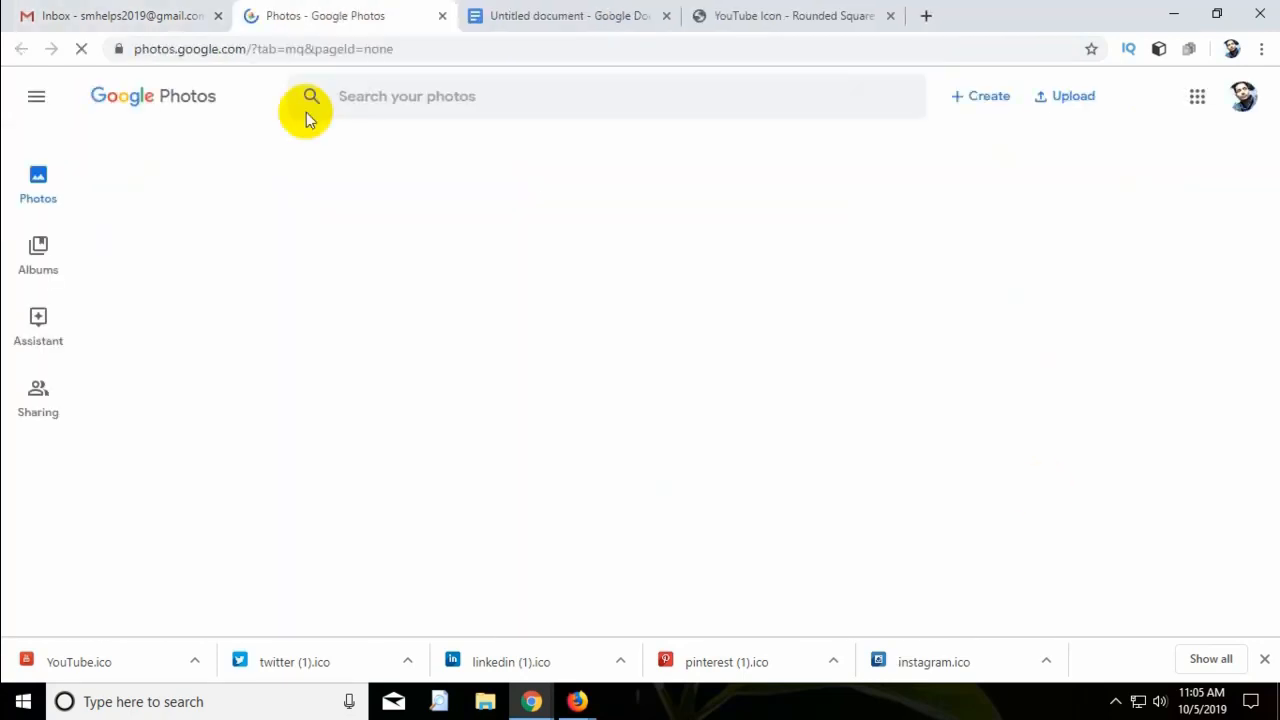
left_click(1066, 100)
left_click(1030, 160)
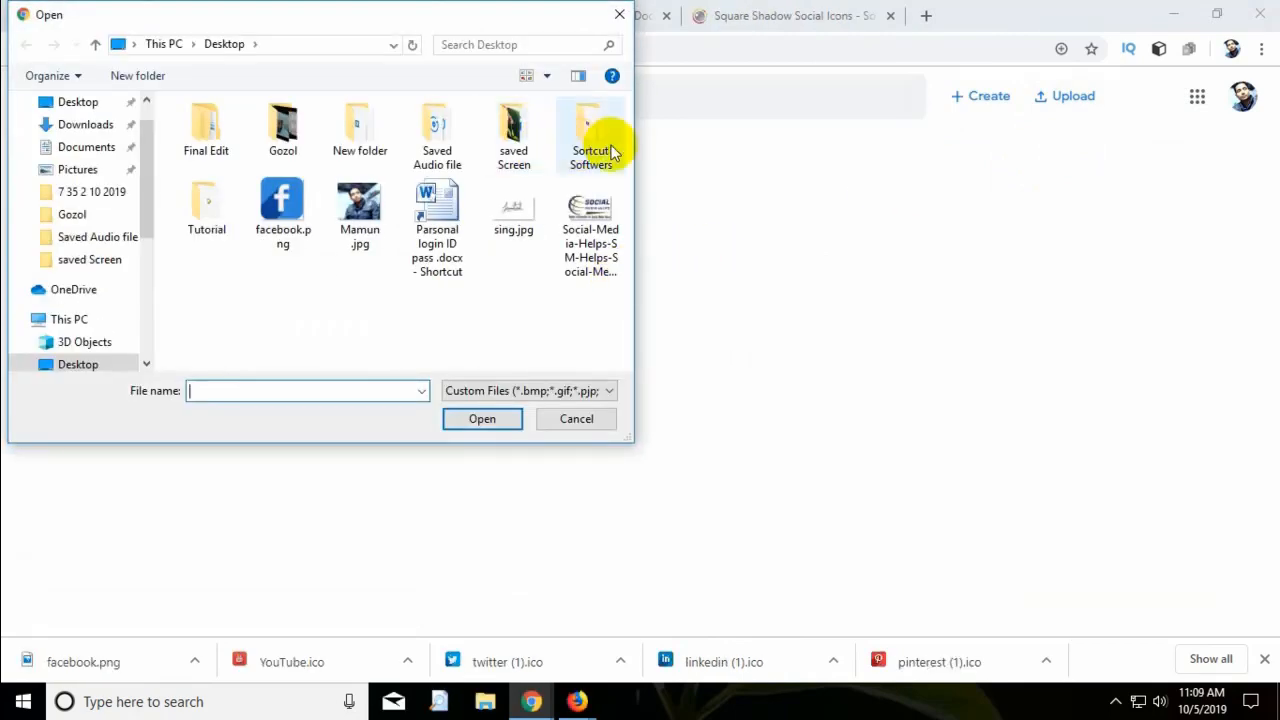
Upload facebook.png, linkedin.png, twitter.png, youtube (1).png and youtube.png from Desktop\New folder.
double_click(351, 132)
left_click(222, 172)
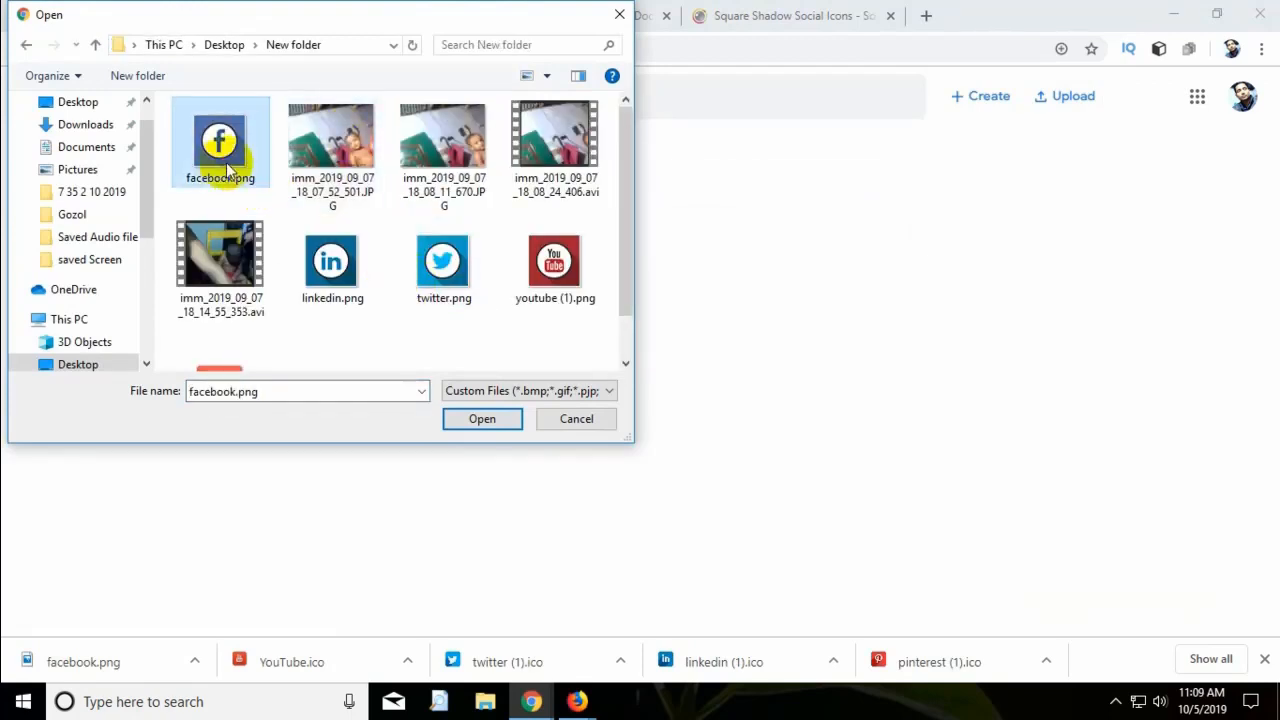
left_click(330, 262, "ctrl")
left_click(441, 270, "ctrl")
left_click(548, 268, "ctrl")
scroll(367, 340, "down", 1)
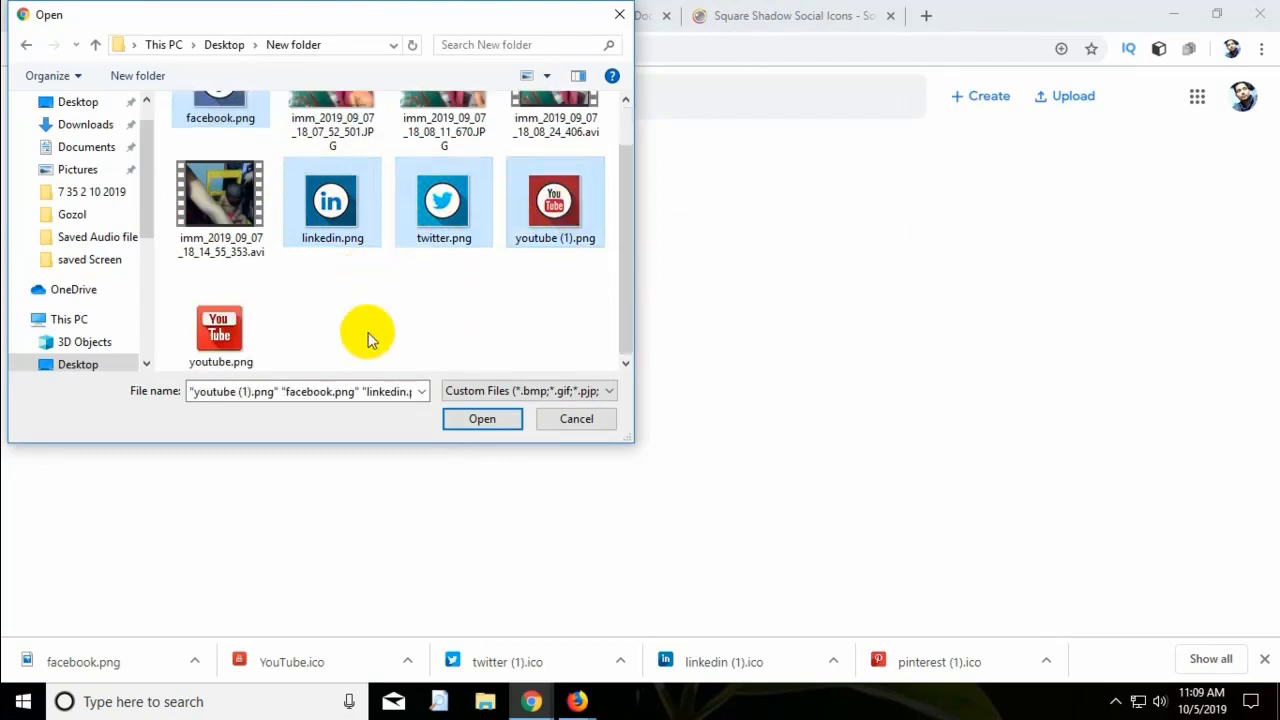
left_click(243, 334, "ctrl")
left_click(482, 420)
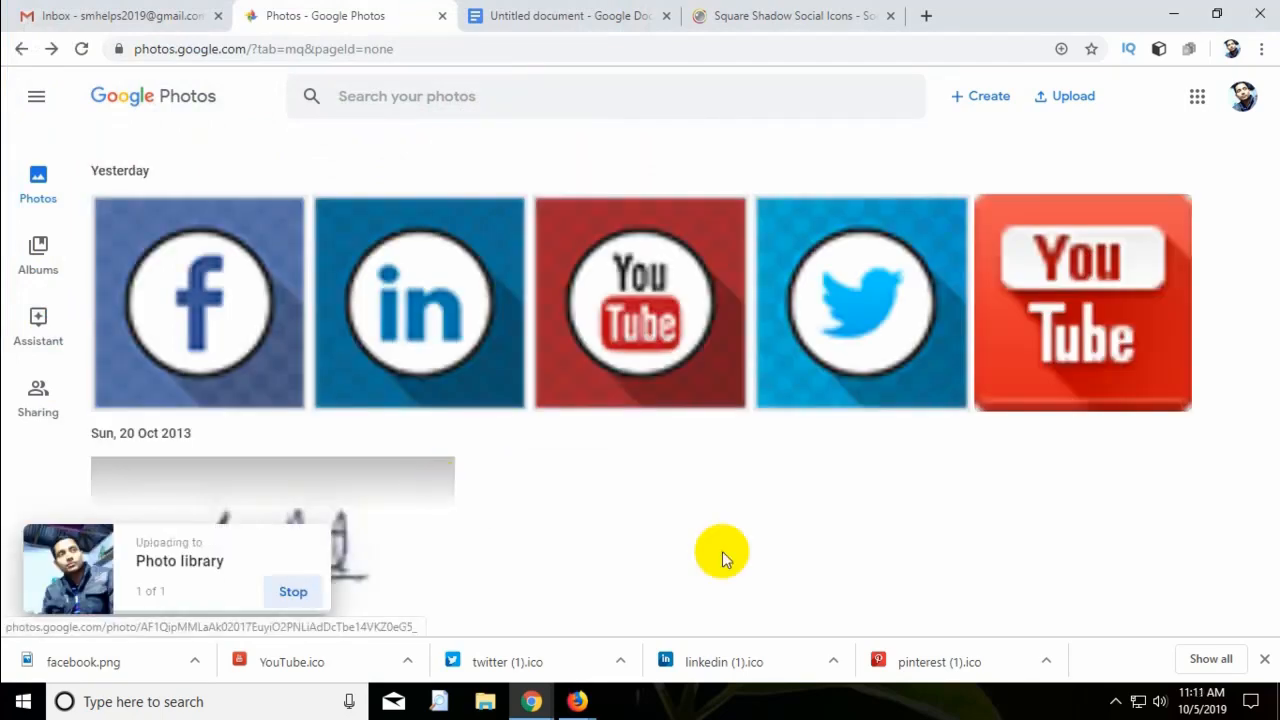
Insert the Facebook, LinkedIn, Twitter and YouTube icons from Google Photos below the Skype line.
key("ctrl+Tab")
double_click(696, 438)
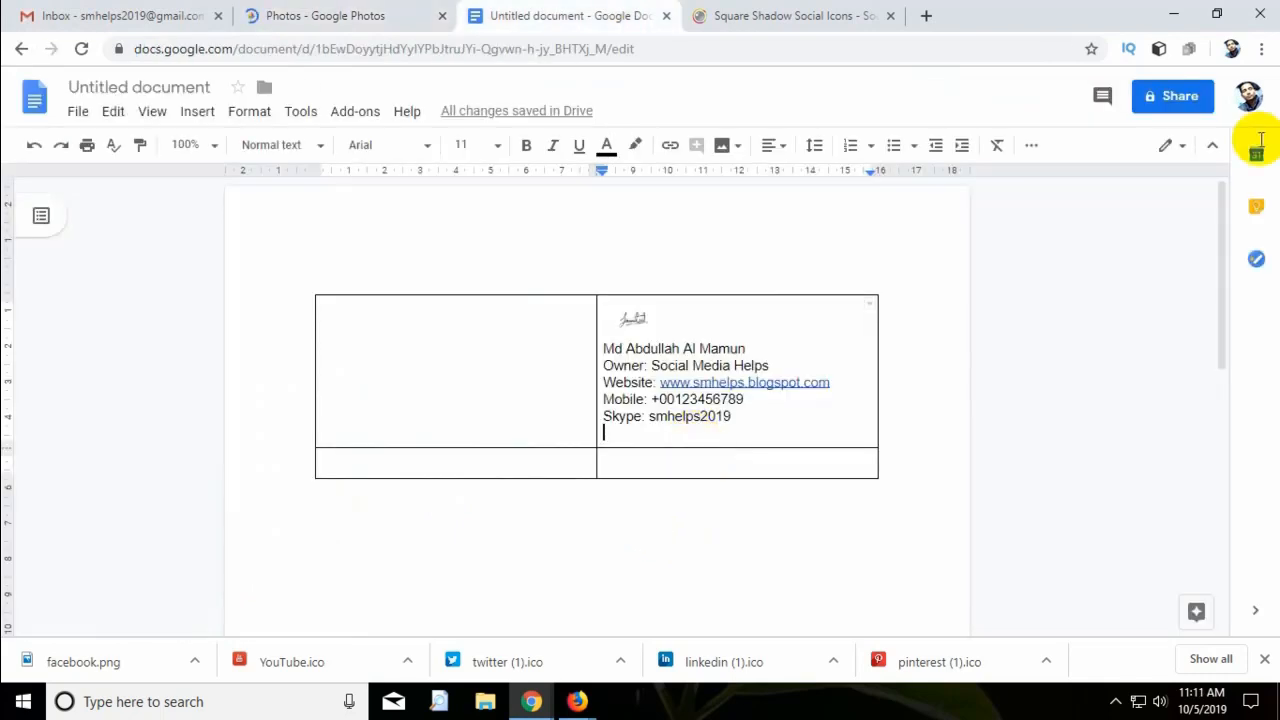
left_click(723, 148)
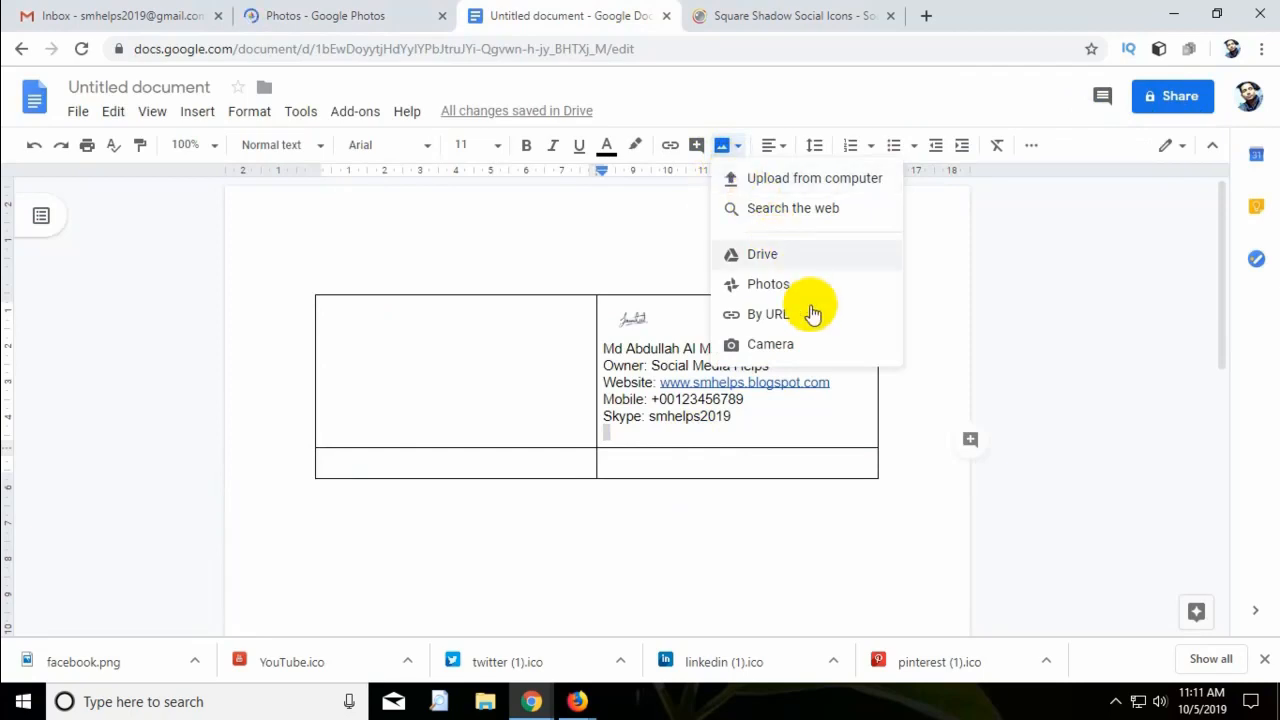
left_click(768, 284)
left_click(1097, 207)
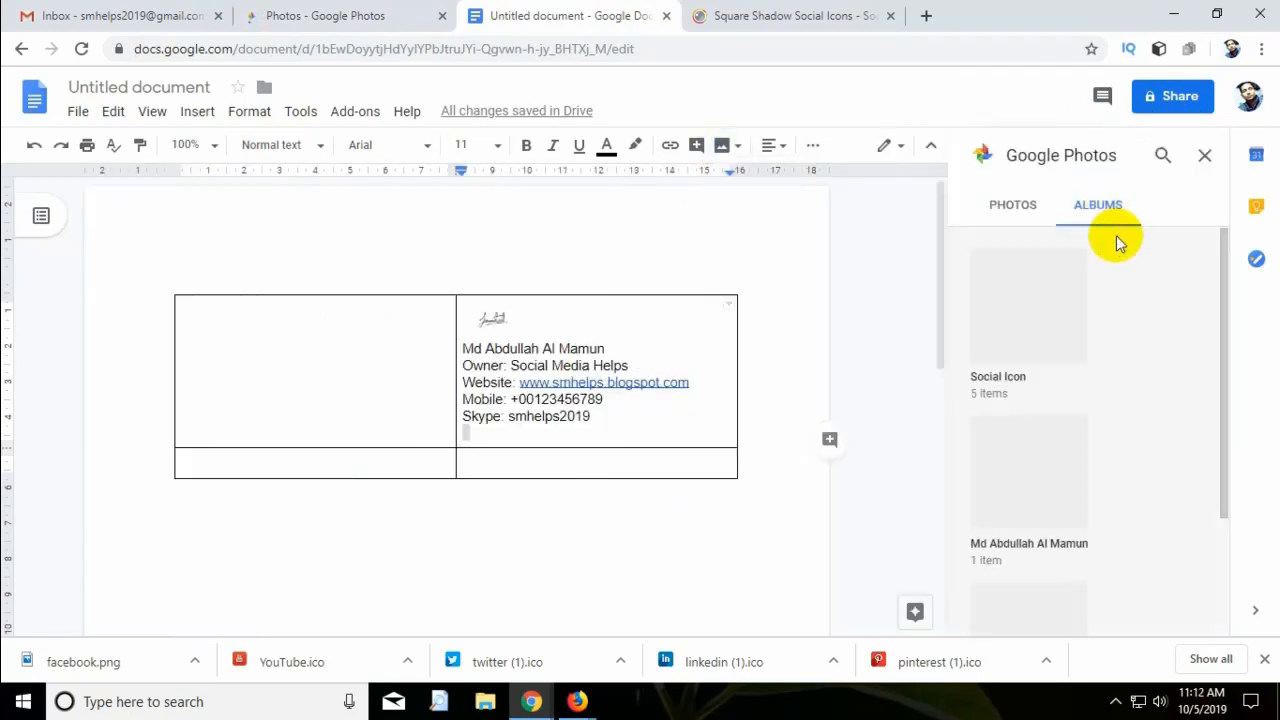
scroll(1126, 376, "down", 2)
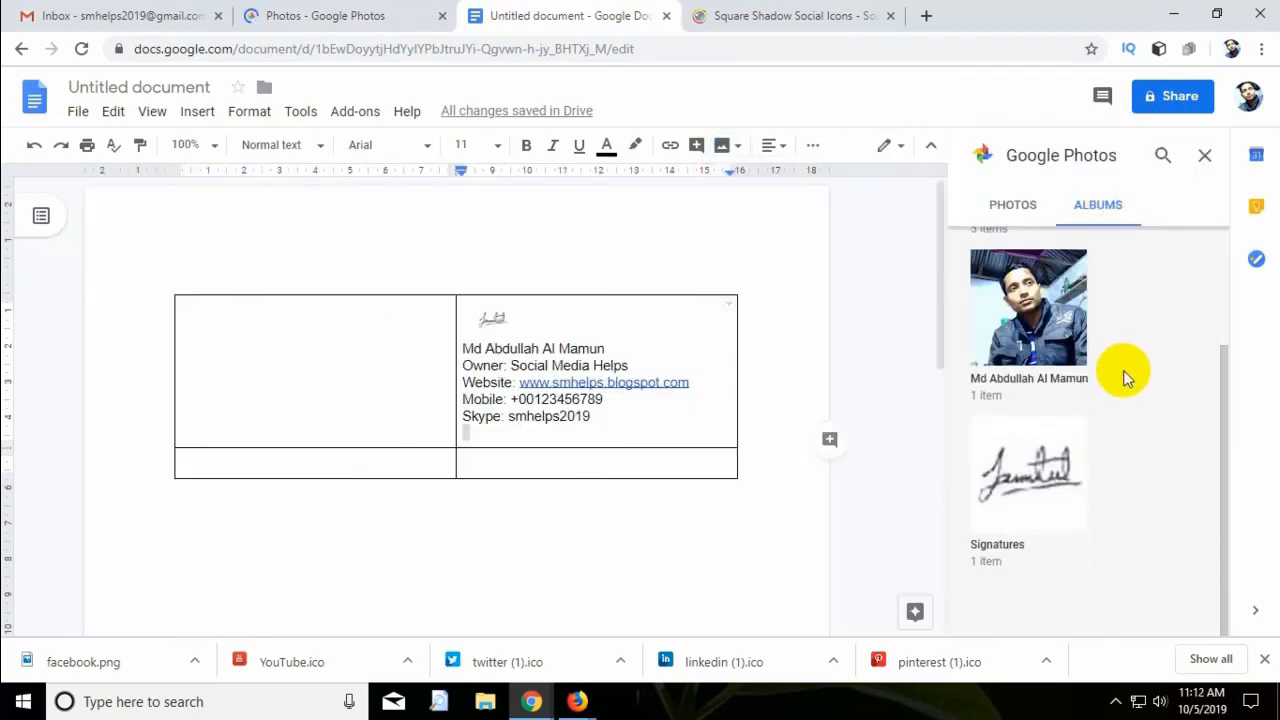
scroll(1126, 376, "up", 2)
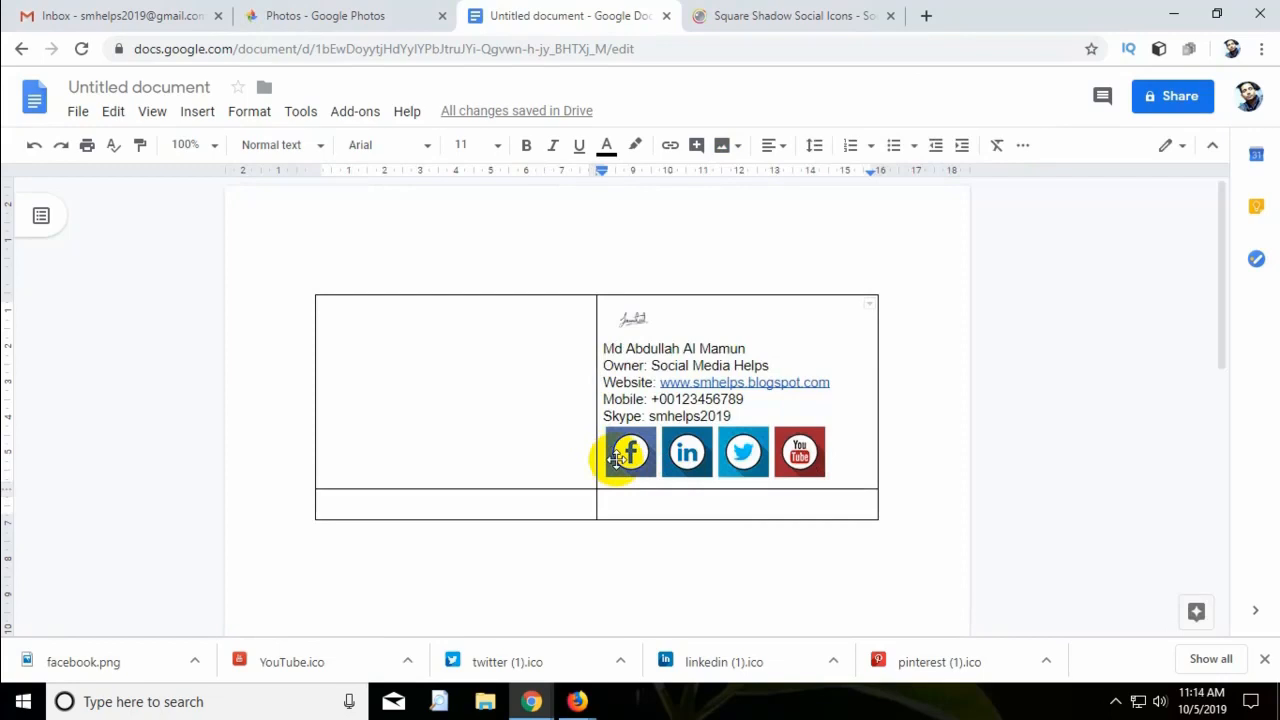
Shrink the Facebook and LinkedIn icons to a small, matching size.
left_click(619, 468)
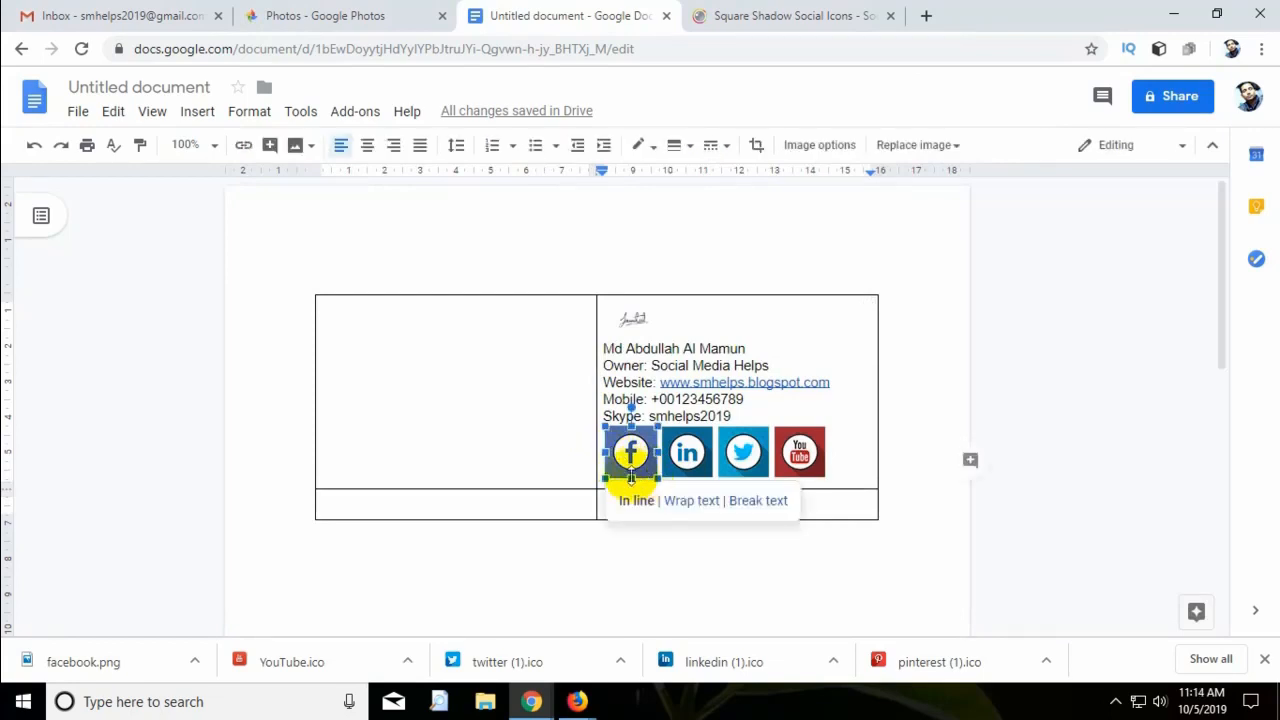
left_click_drag(643, 455, 644, 456)
left_click(680, 462)
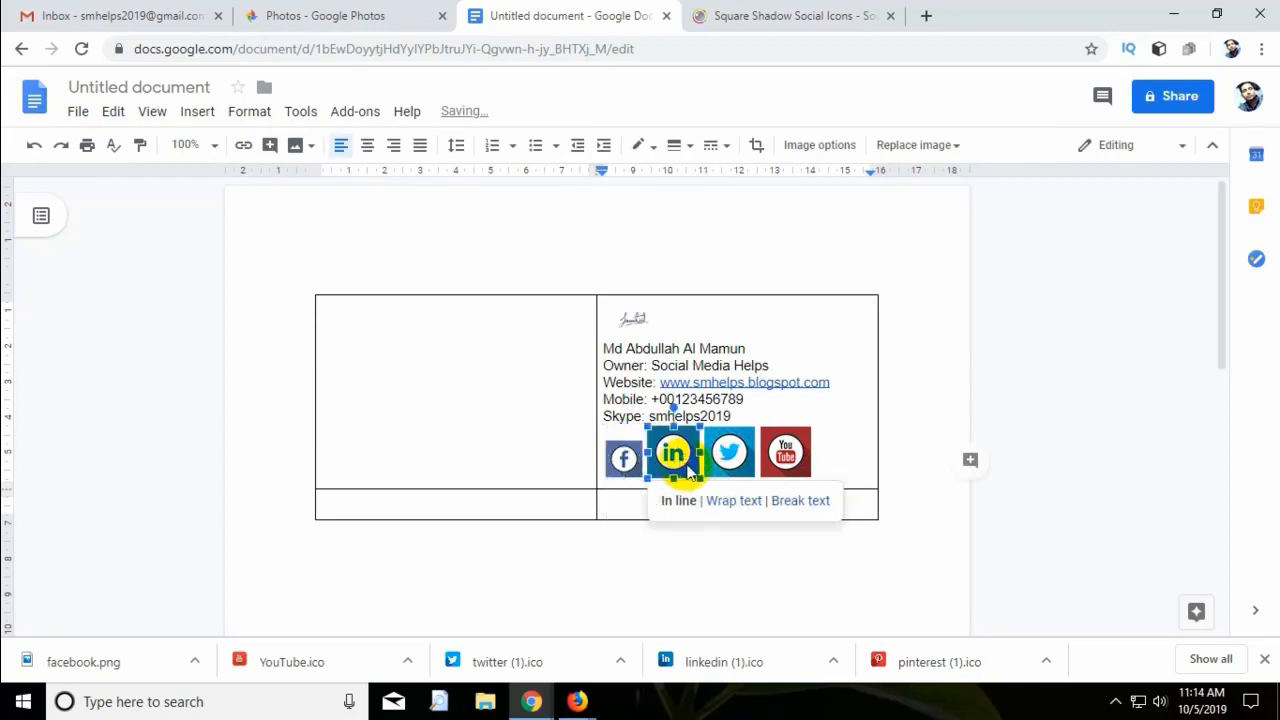
left_click_drag(701, 479, 677, 430)
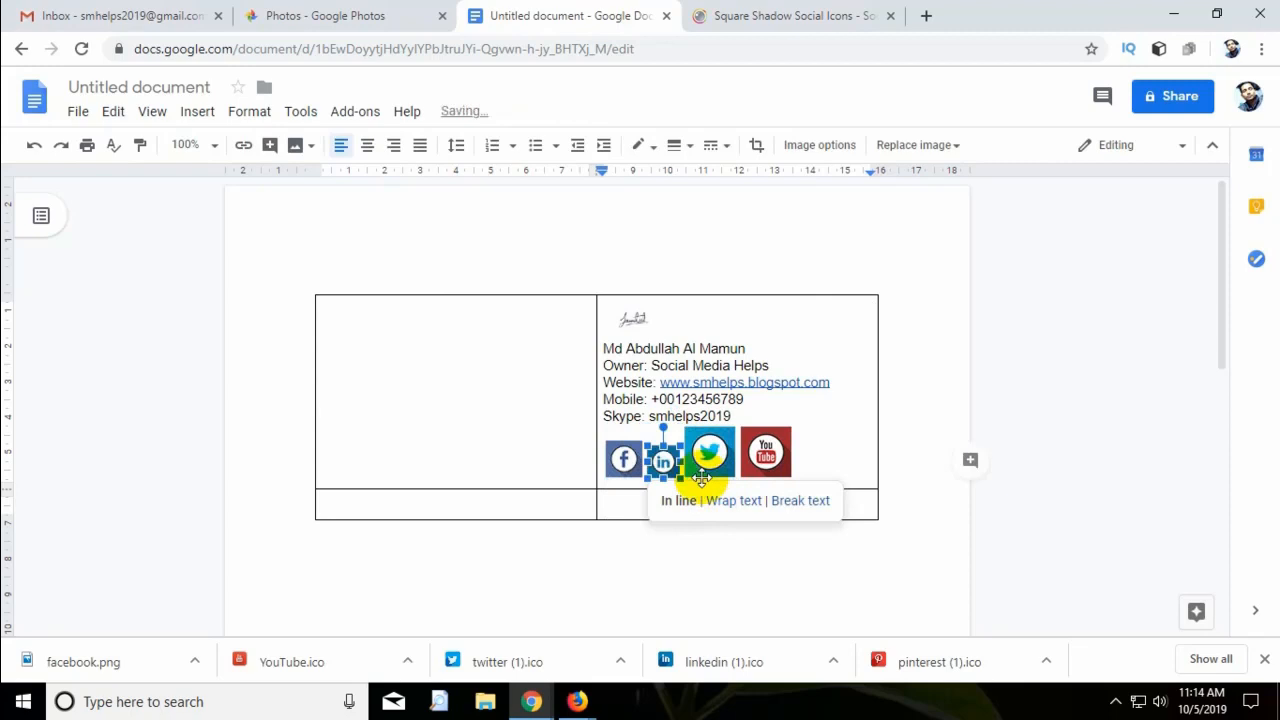
left_click(748, 445)
left_click(749, 447)
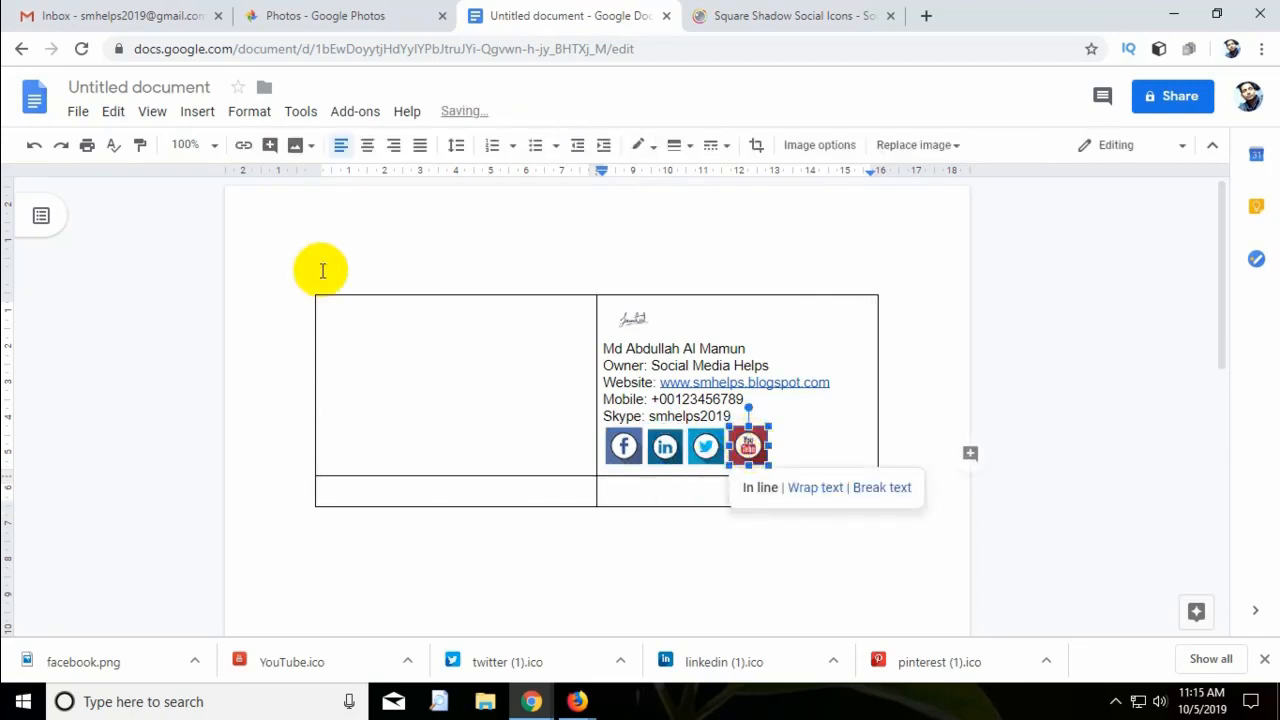
left_click(242, 146)
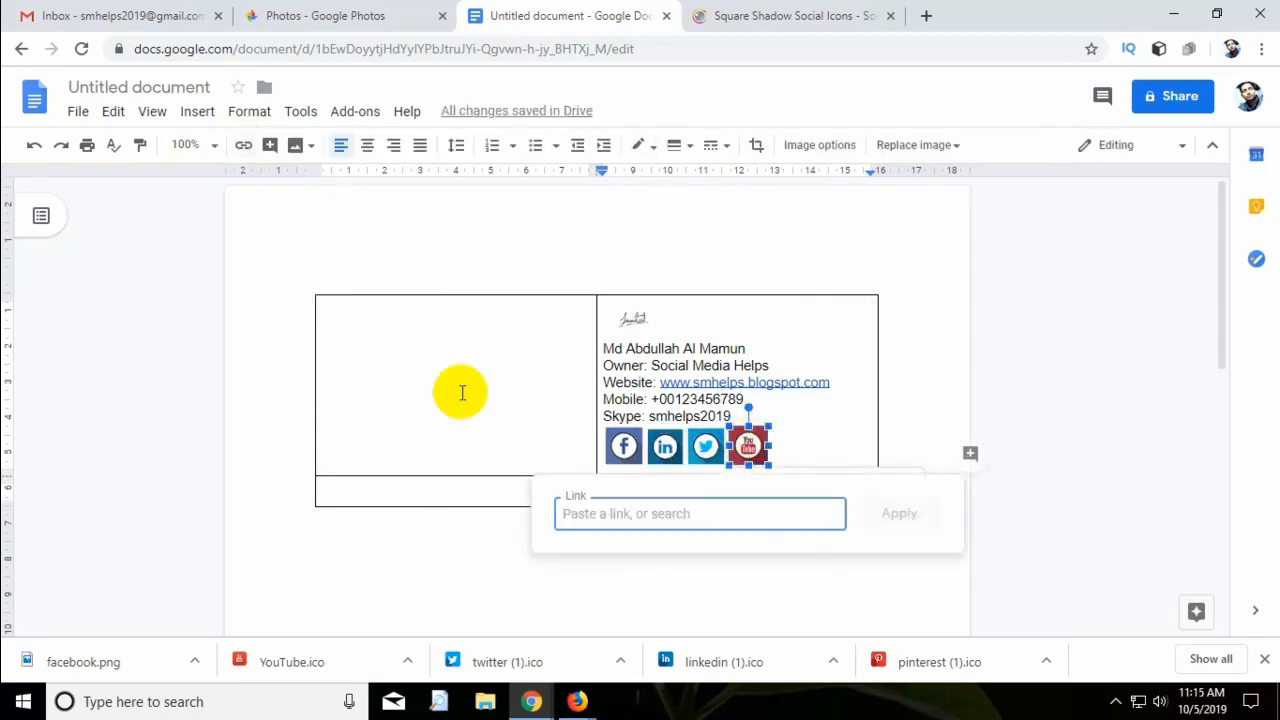
type("yo")
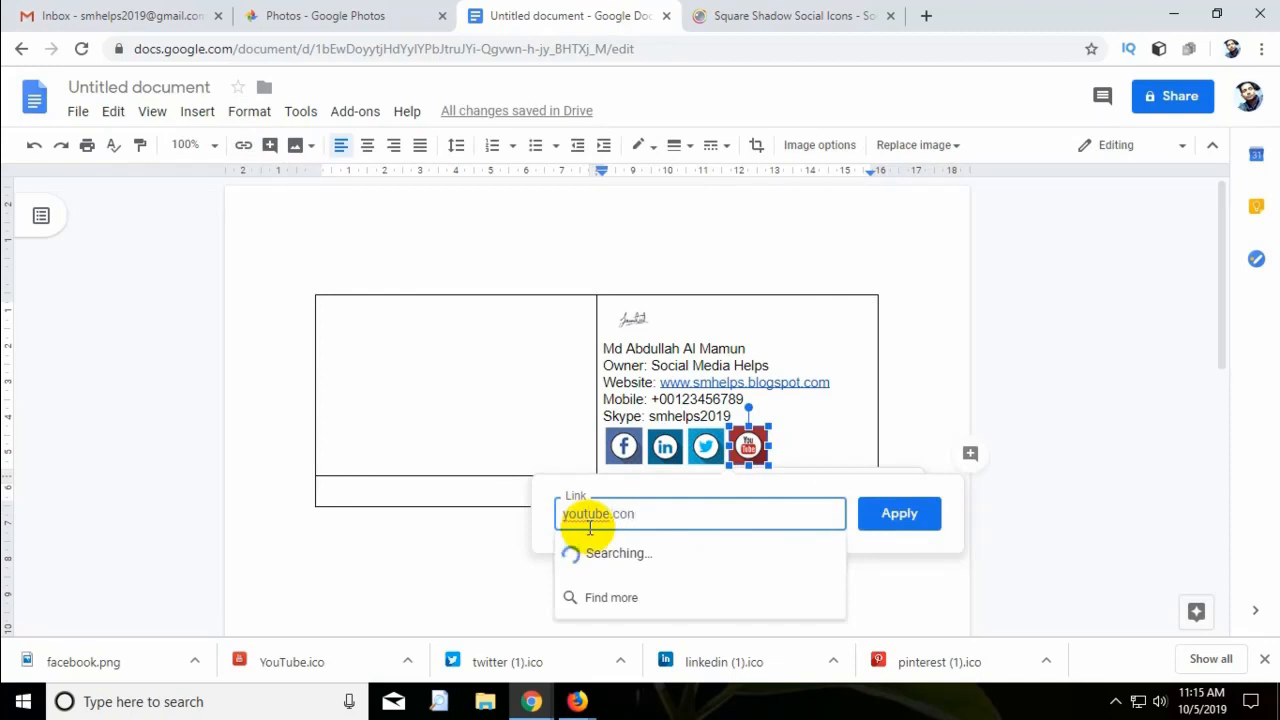
type("utube.com")
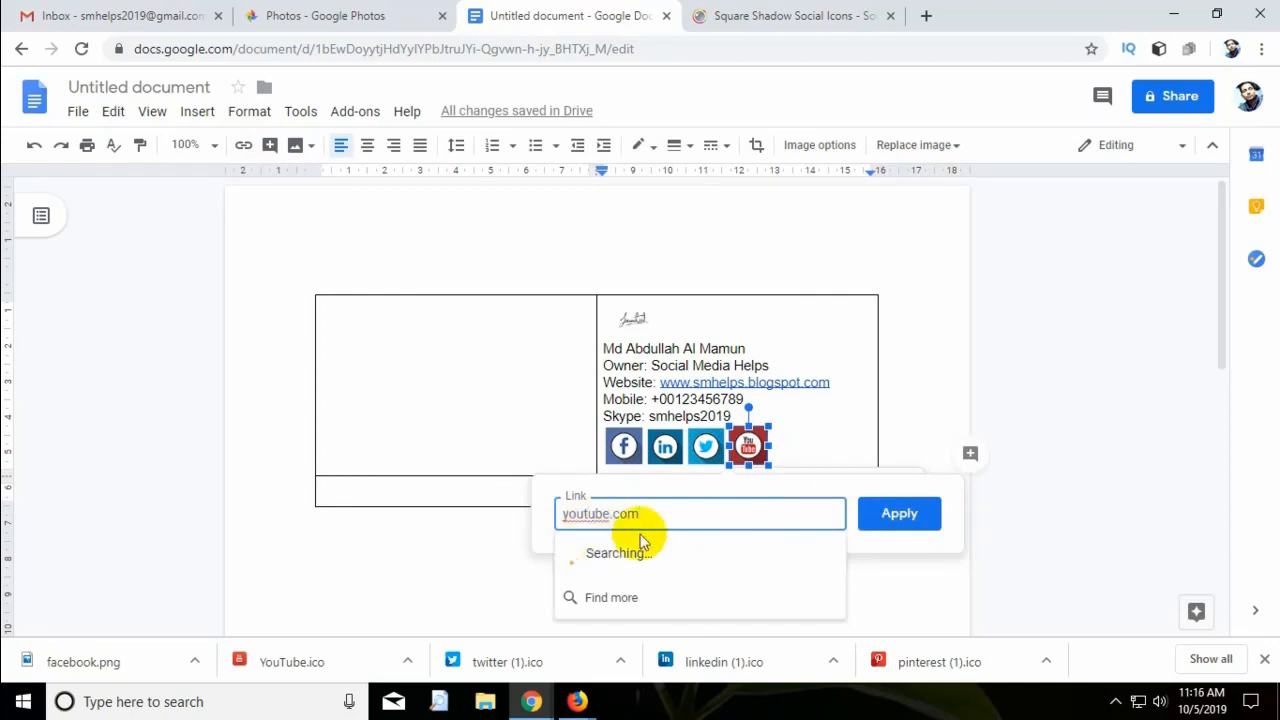
left_click(664, 555)
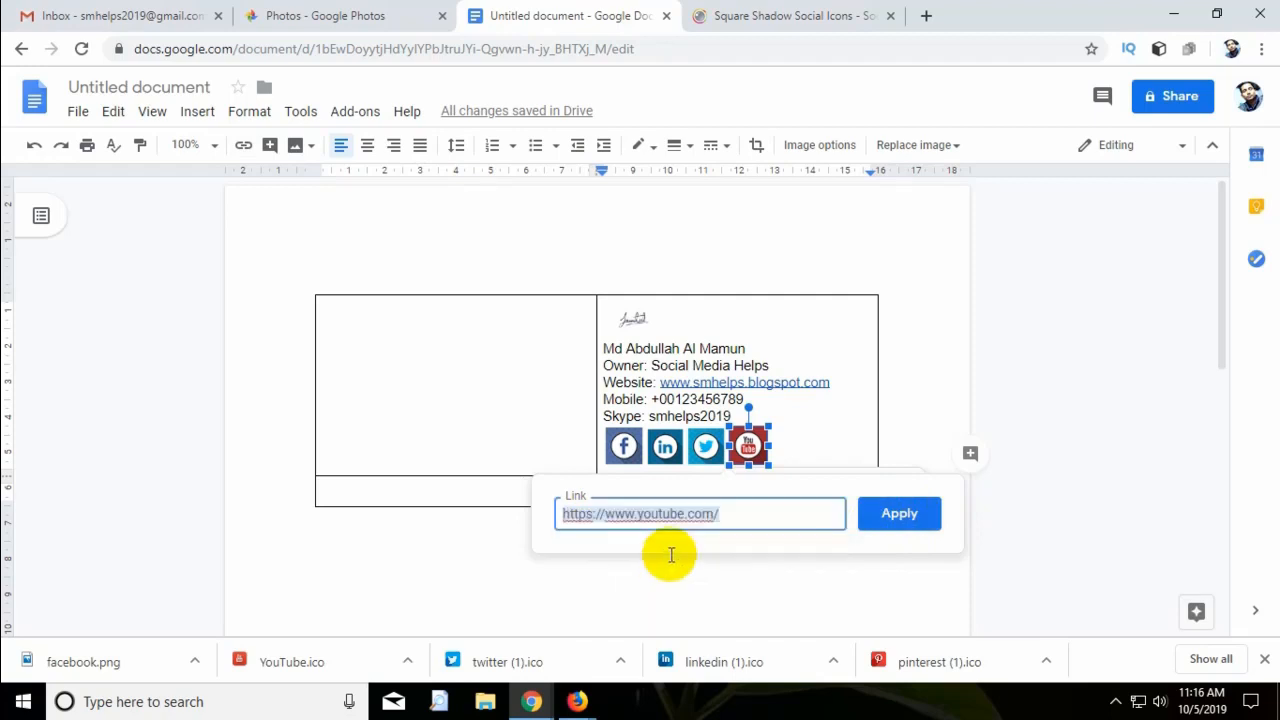
left_click(903, 511)
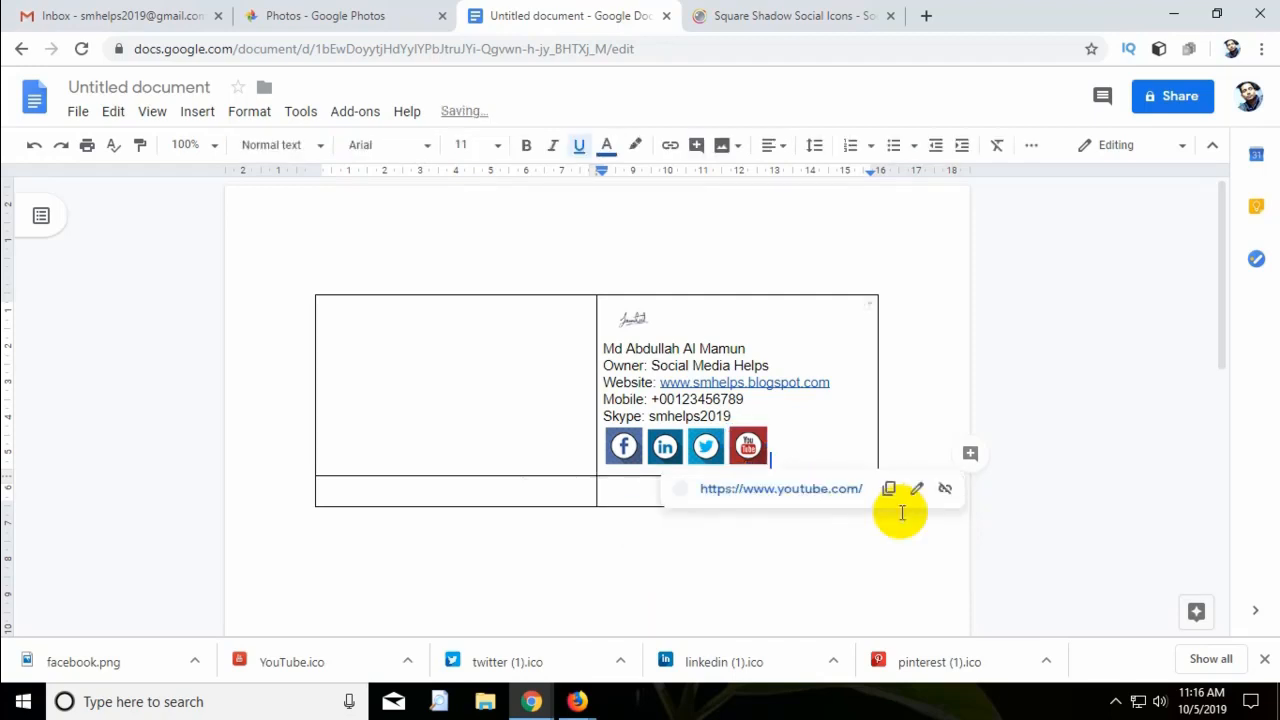
left_click(815, 434)
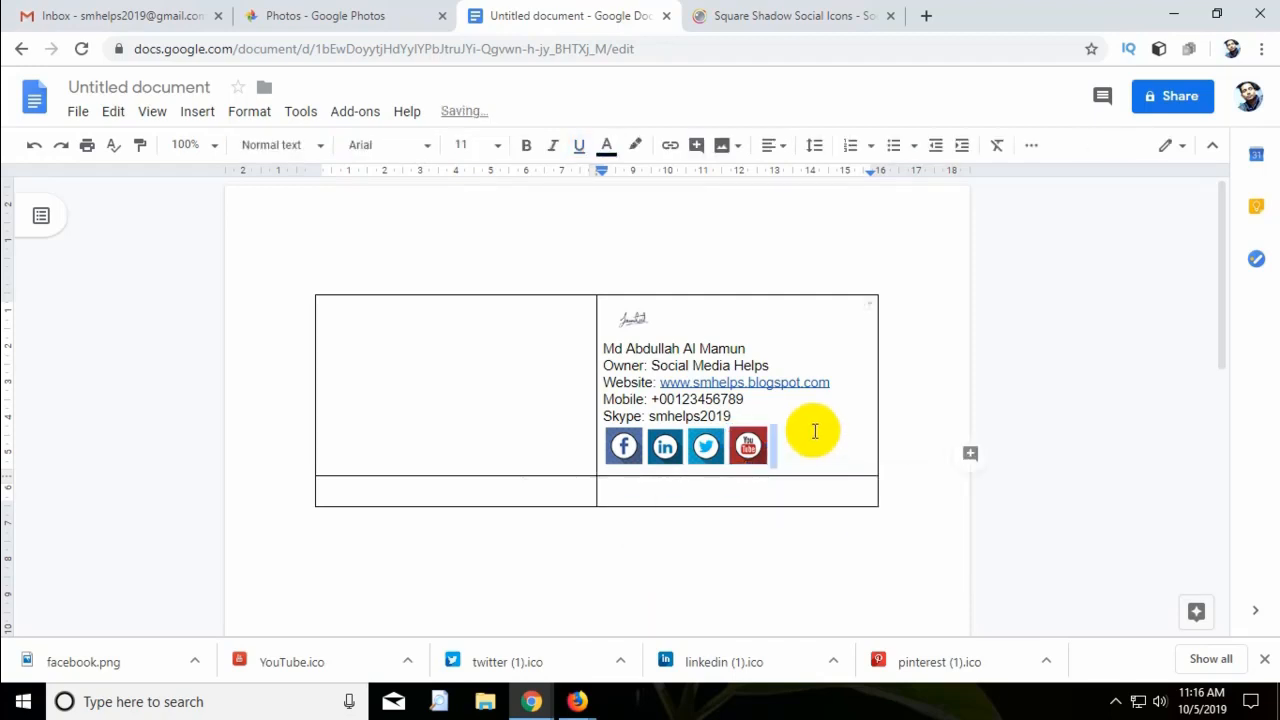
left_click(815, 433)
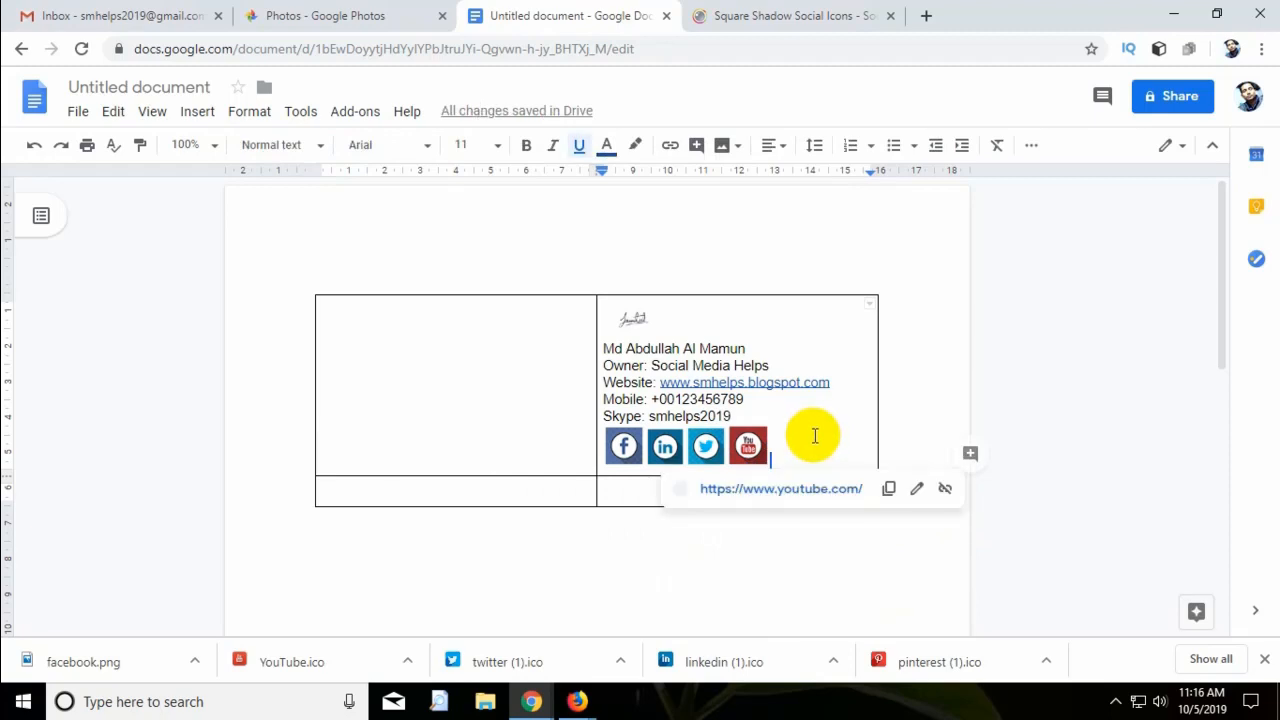
left_click(544, 341)
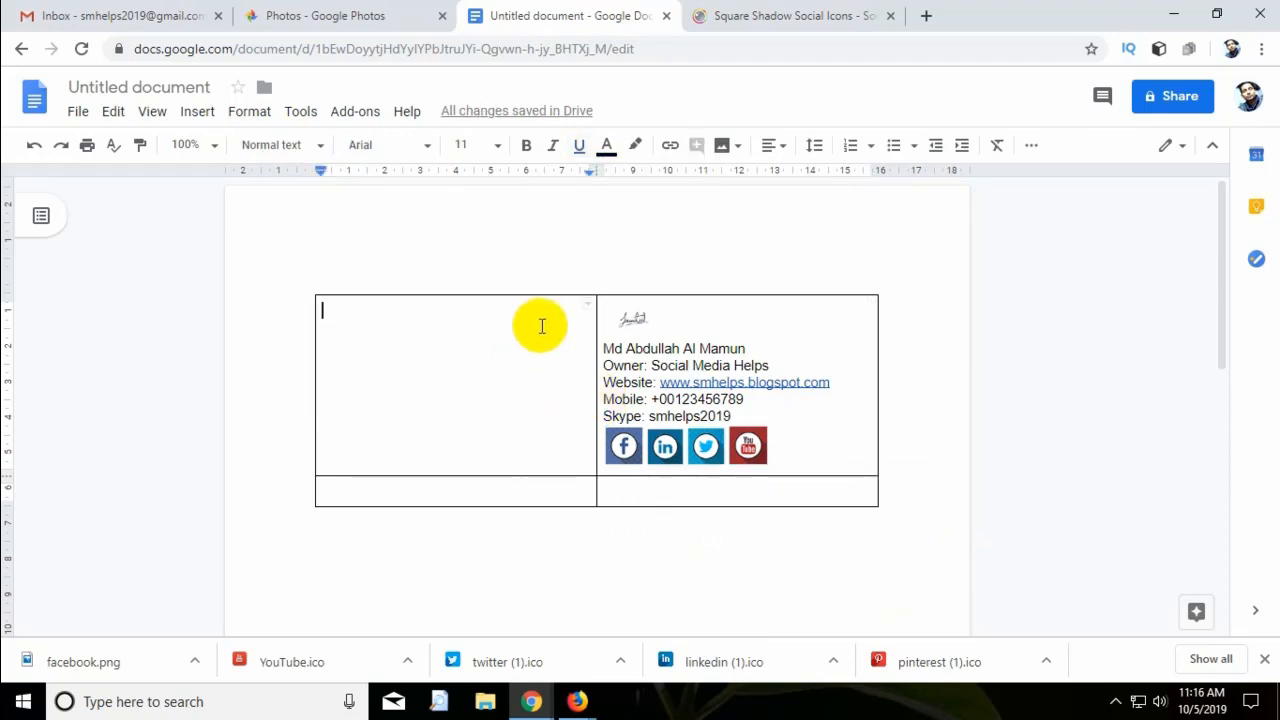
Insert the portrait photo from a Google Photos album into the empty left cell.
left_click(722, 147)
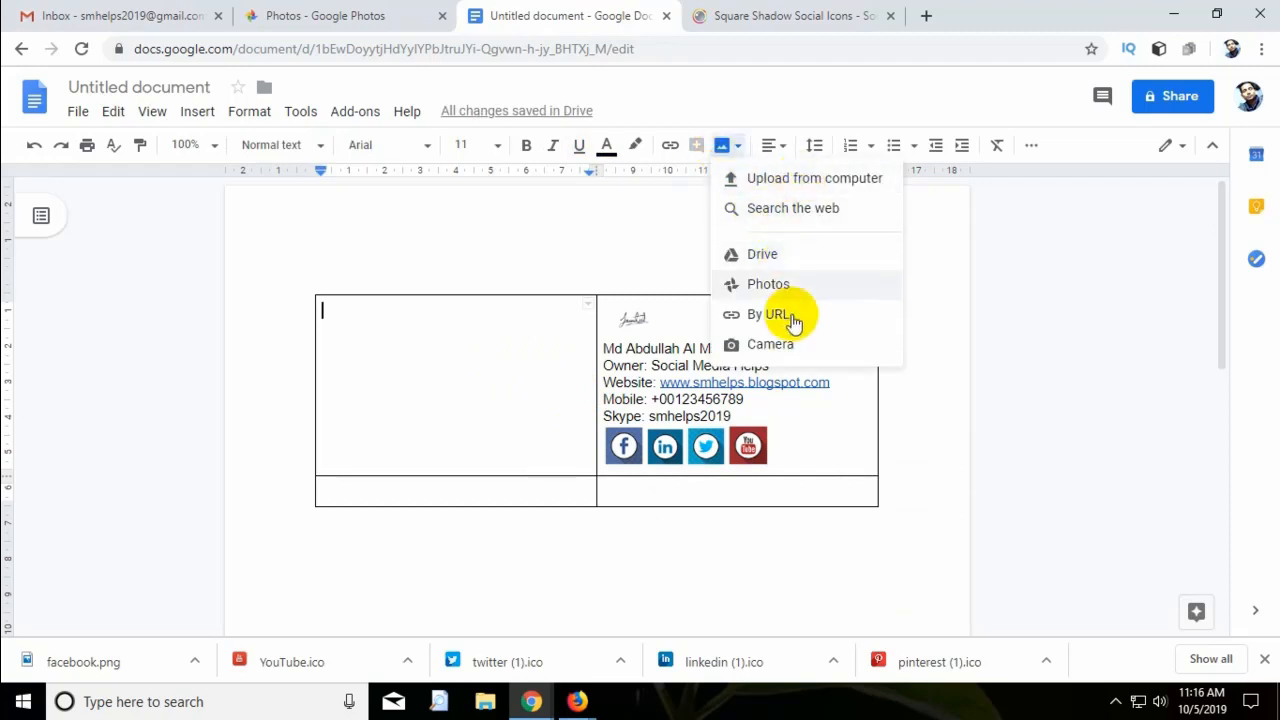
left_click(811, 289)
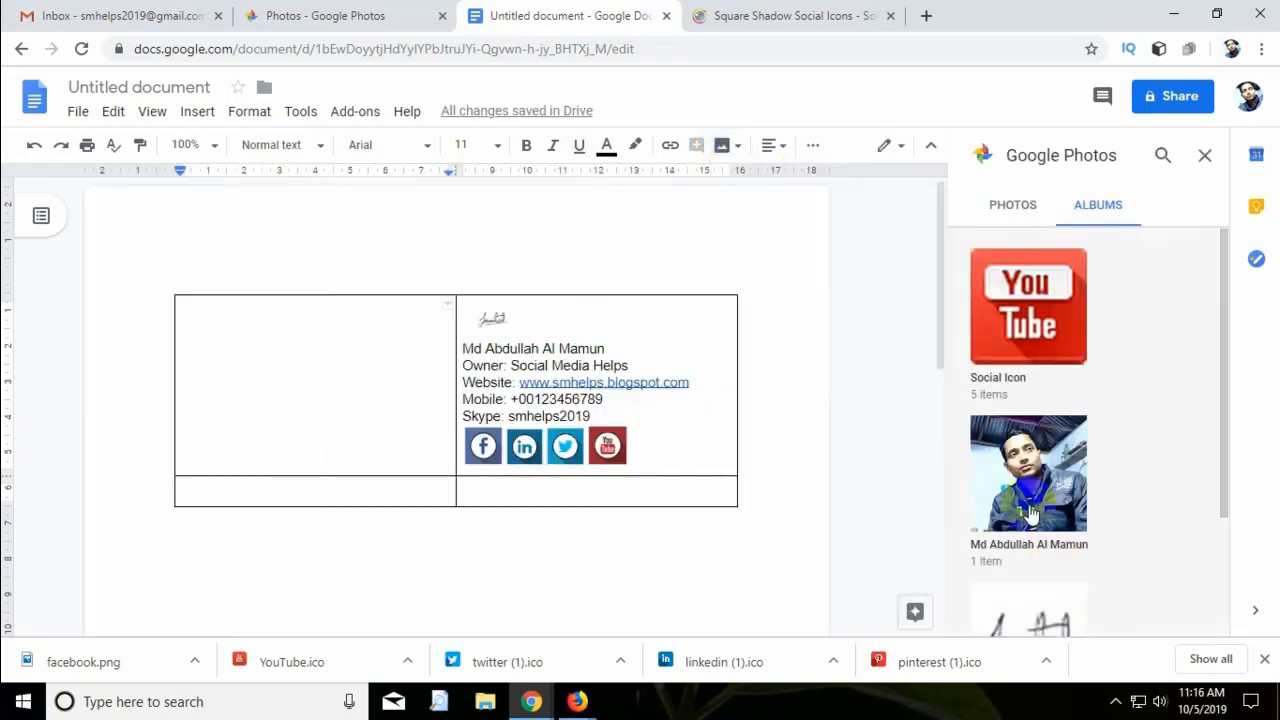
left_click(1032, 512)
left_click(1029, 351)
left_click(1180, 611)
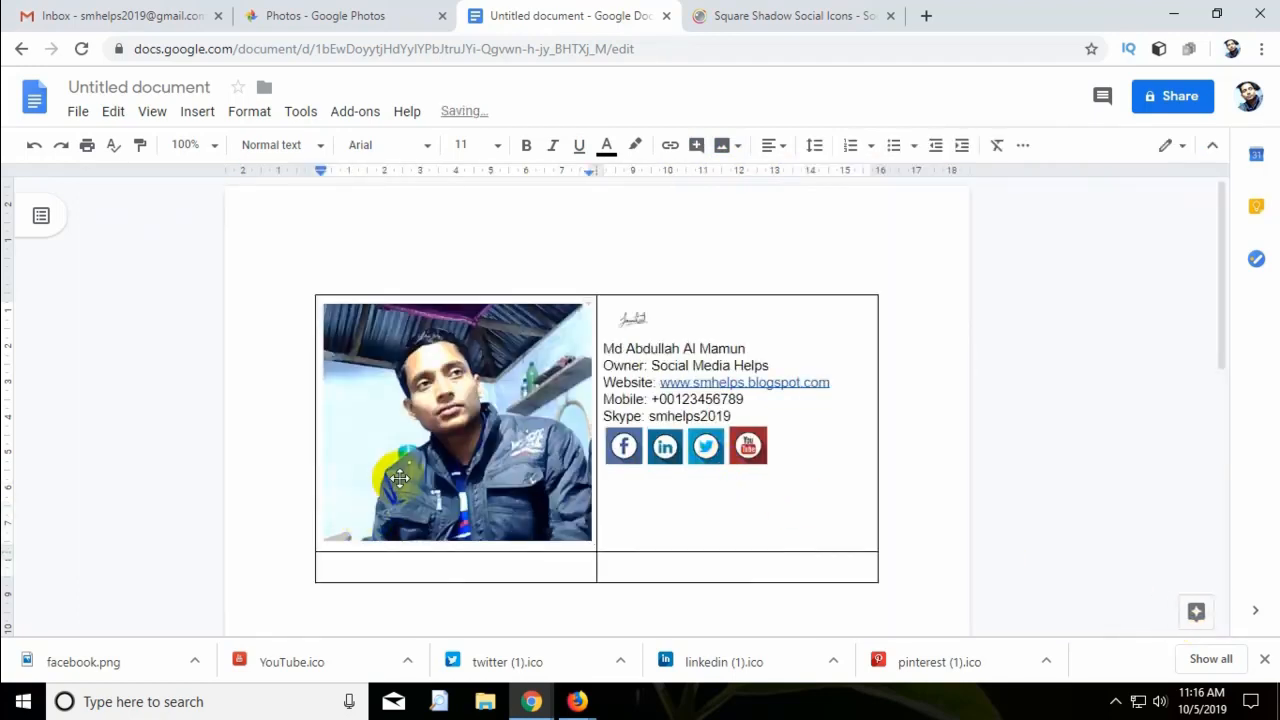
Shrink the portrait photo to fit the cell beside the contact details.
left_click(587, 538)
left_click_drag(590, 541, 498, 430)
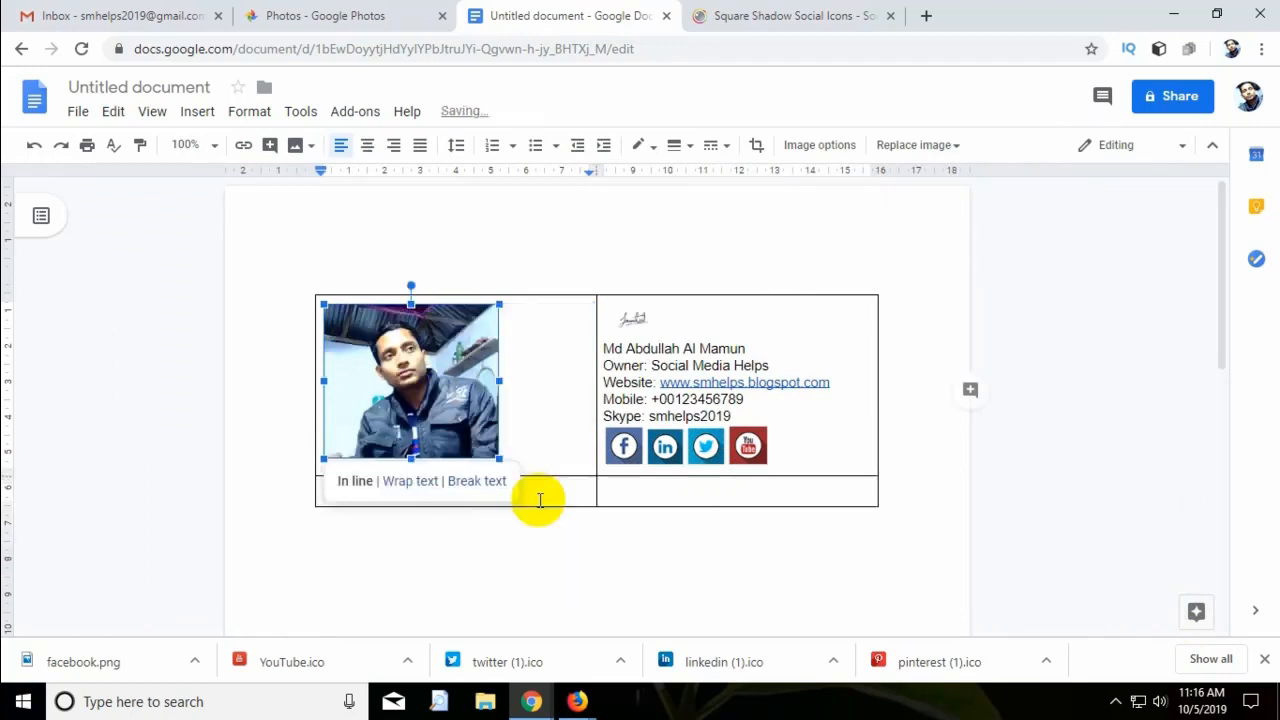
left_click(537, 409)
left_click(578, 429)
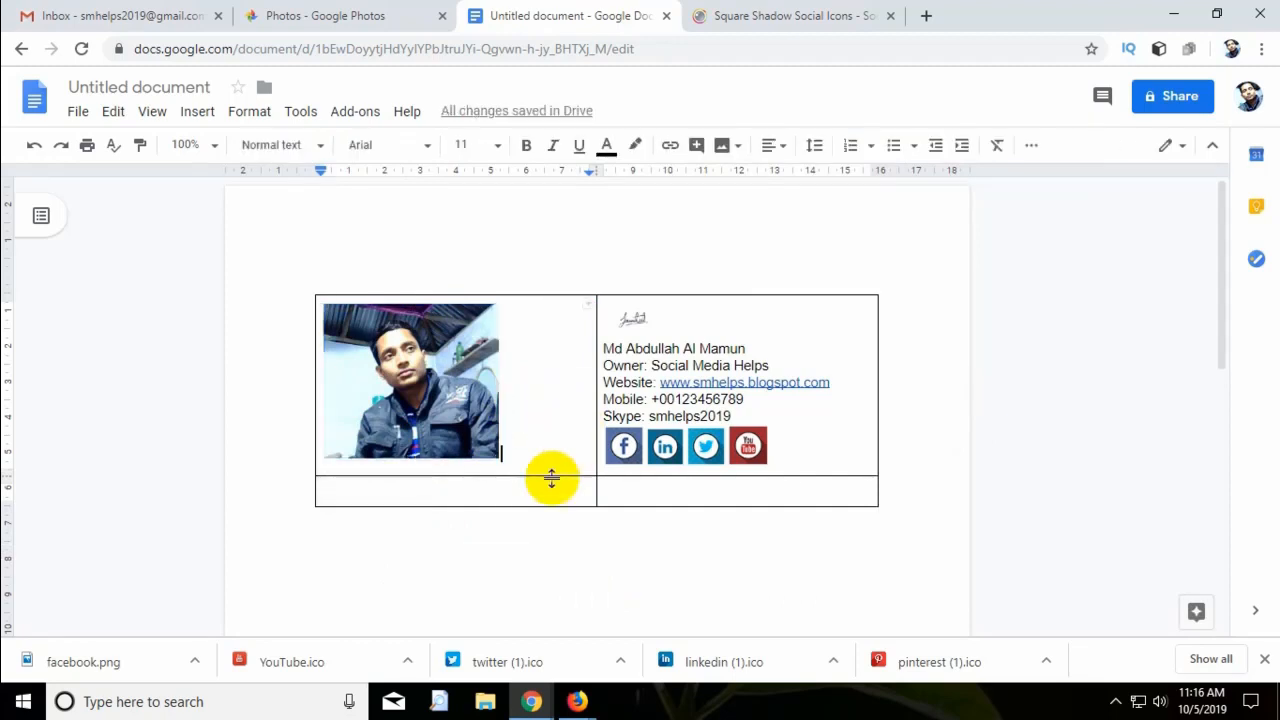
left_click(427, 493)
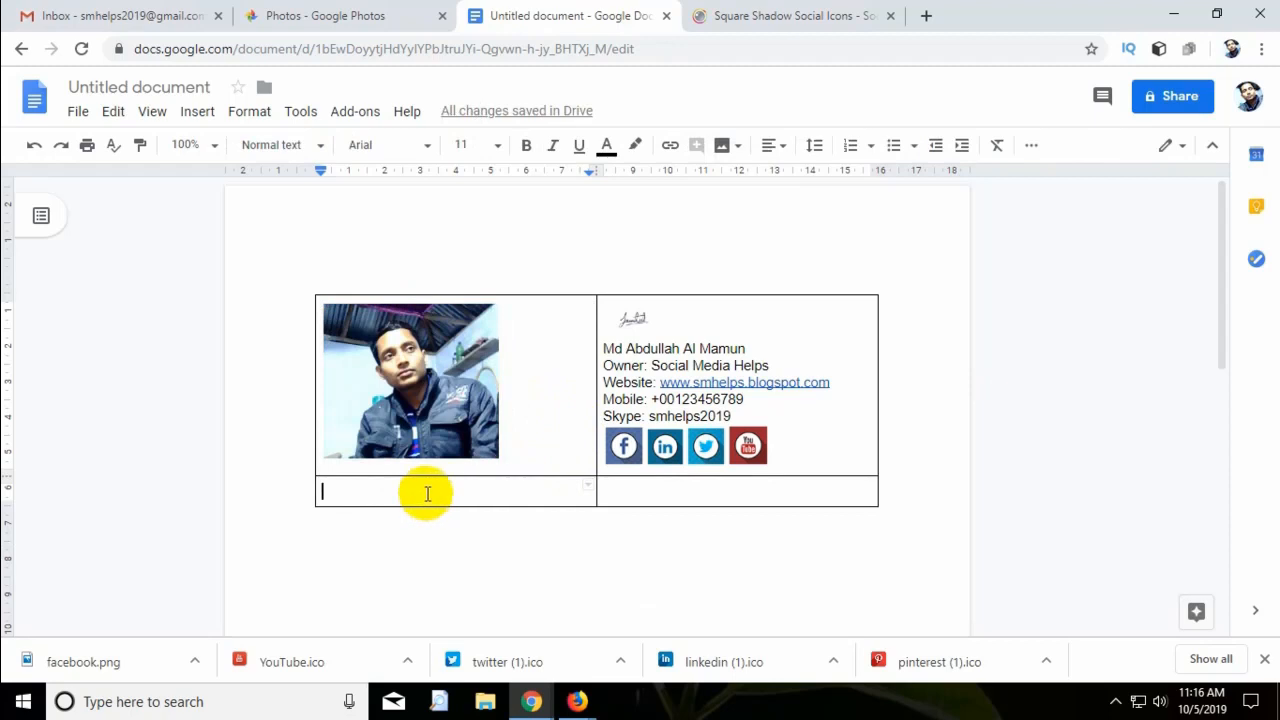
left_click_drag(413, 492, 718, 494)
Merge the two bottom-row cells of the signature table into one.
right_click(718, 494)
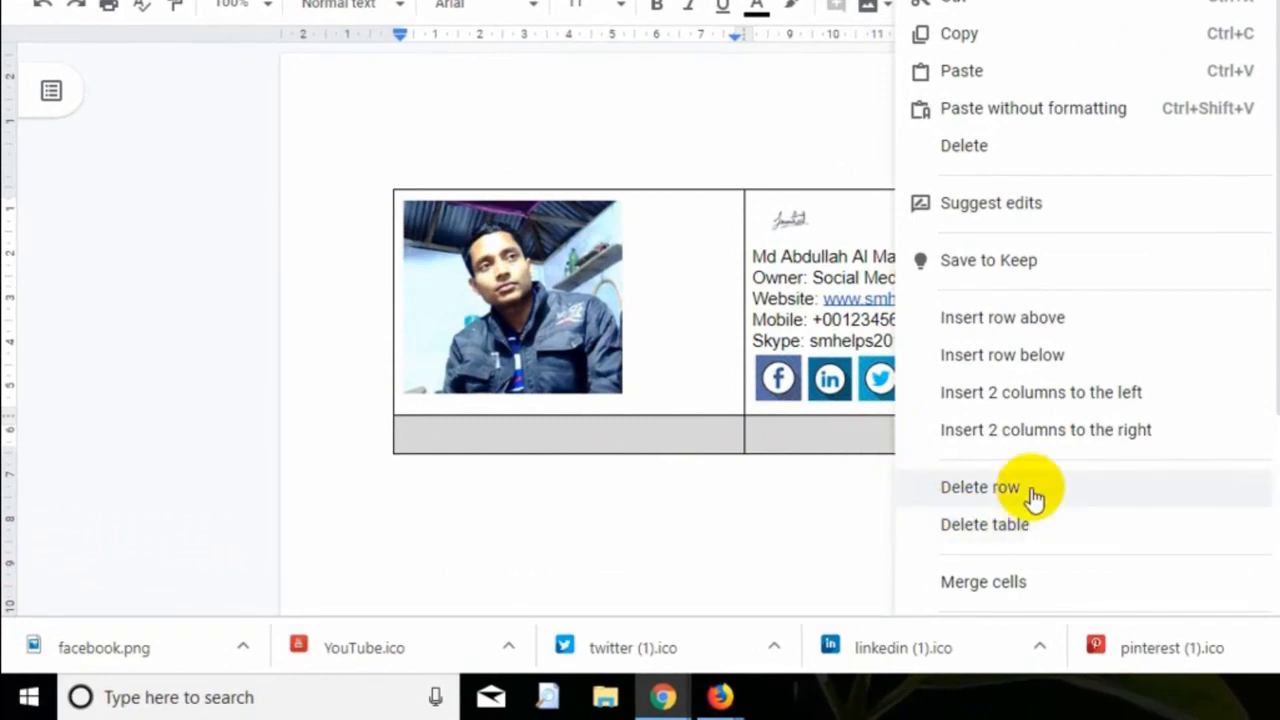
left_click(1053, 588)
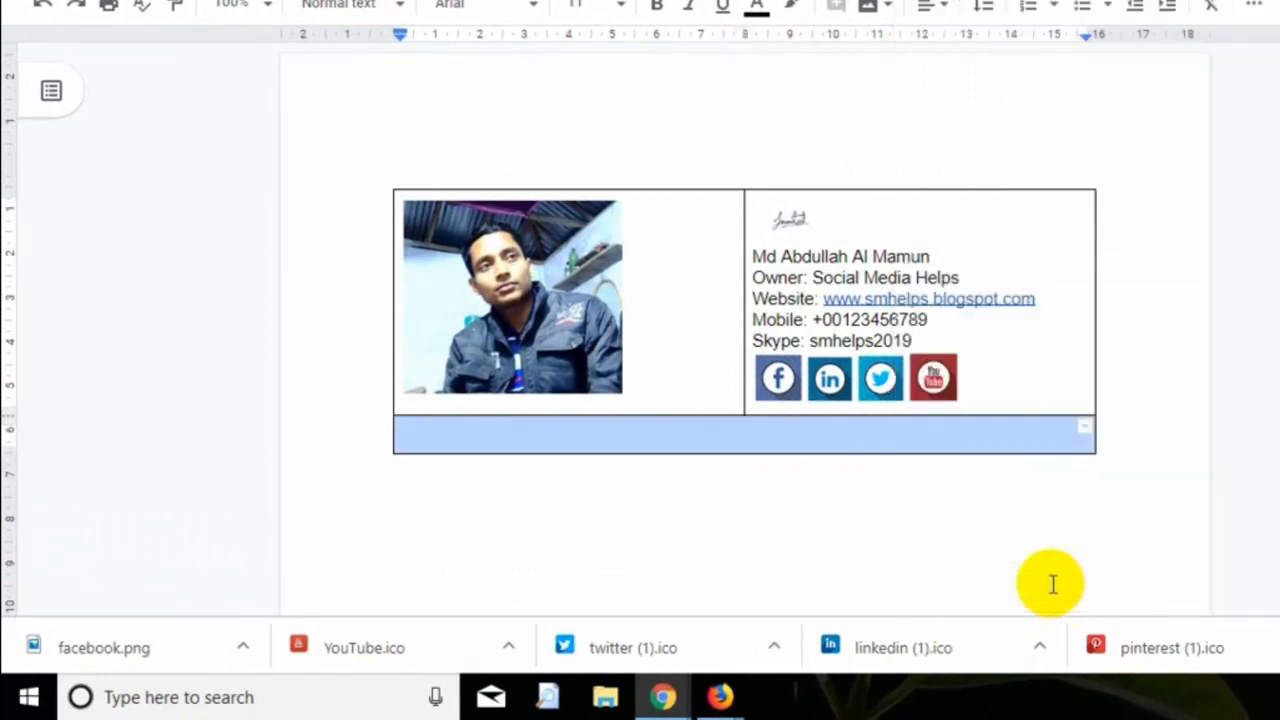
left_click(887, 435)
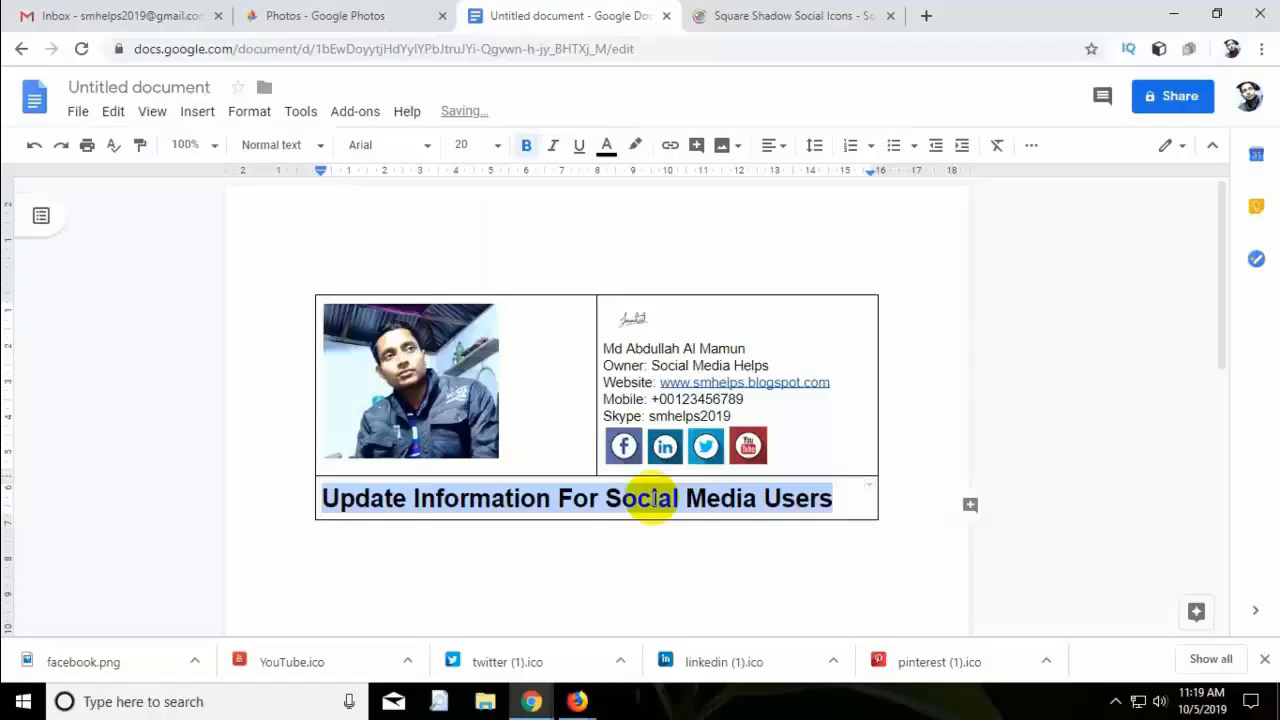
Colour the 'Update Information For Social Media Users' heading magenta.
left_click(654, 498)
left_click_drag(848, 498, 338, 497)
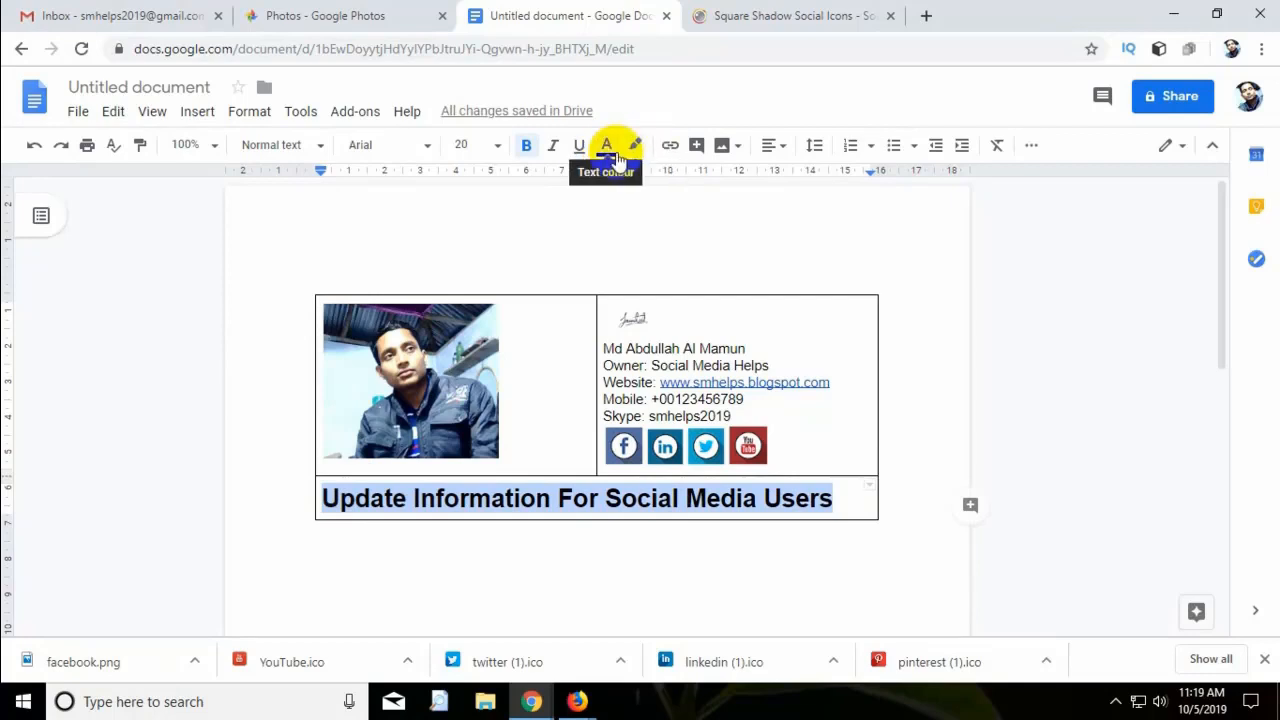
left_click(612, 155)
left_click(800, 202)
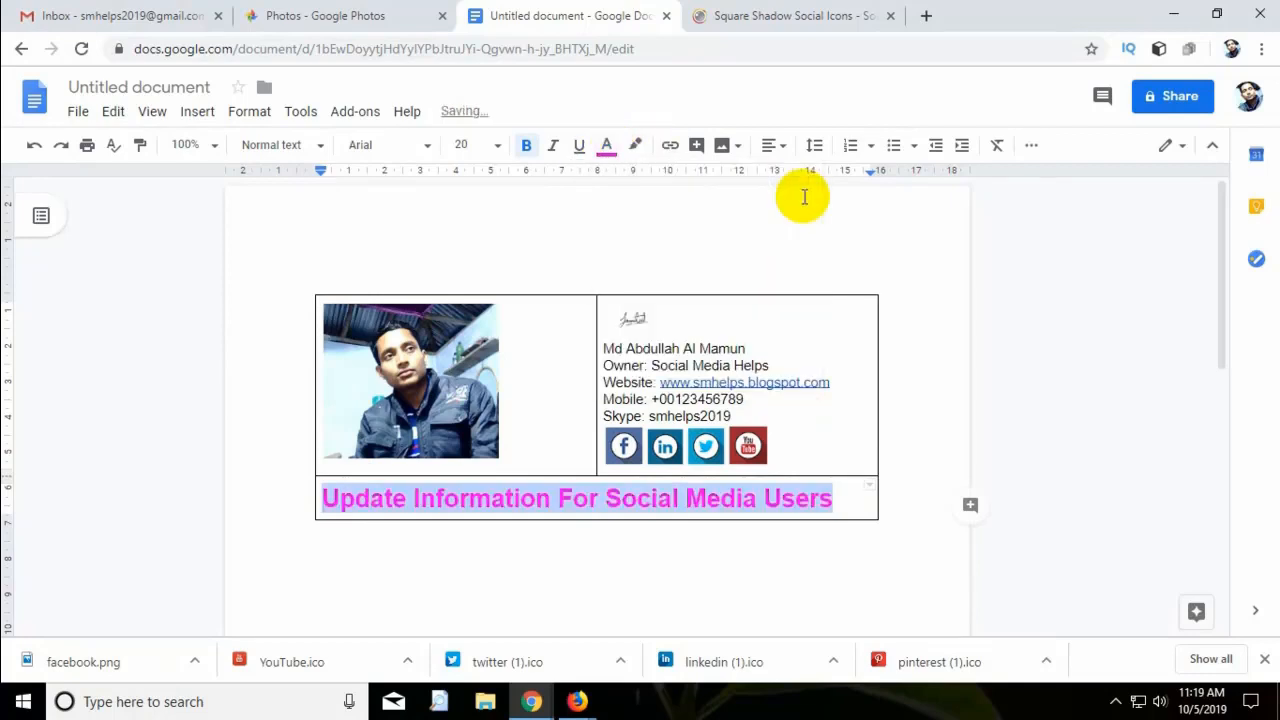
left_click(854, 497)
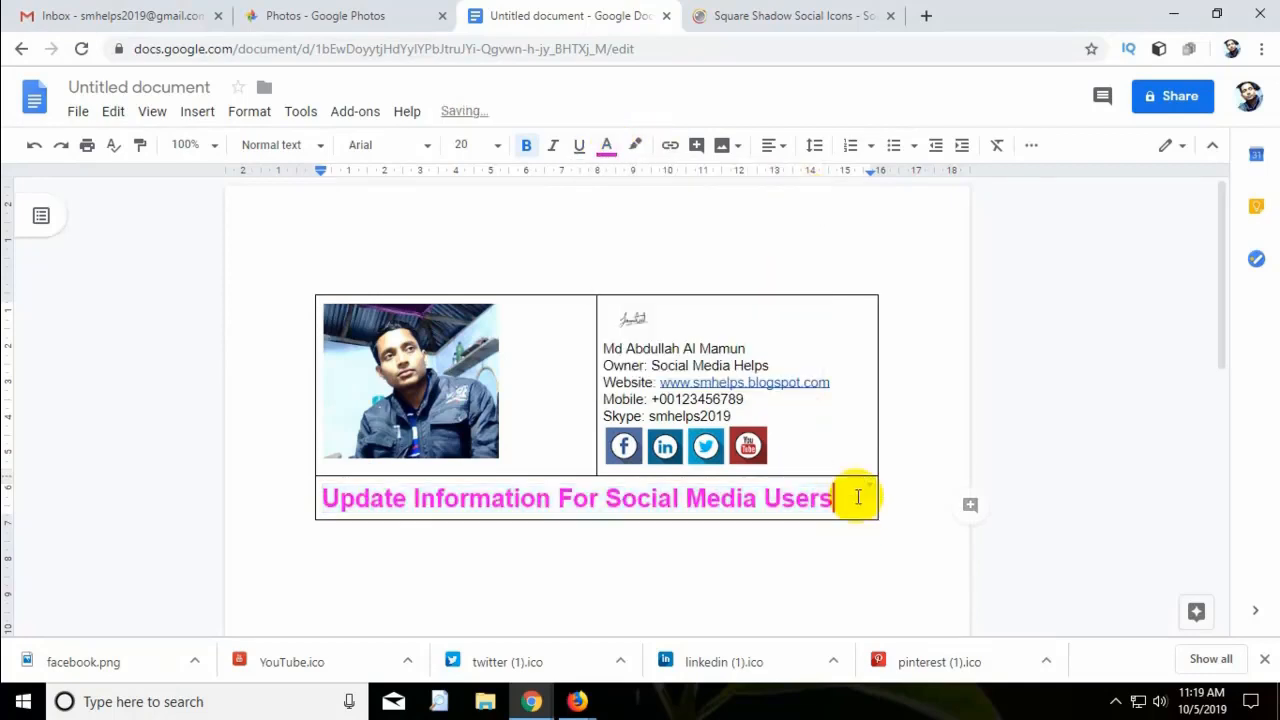
left_click(520, 428)
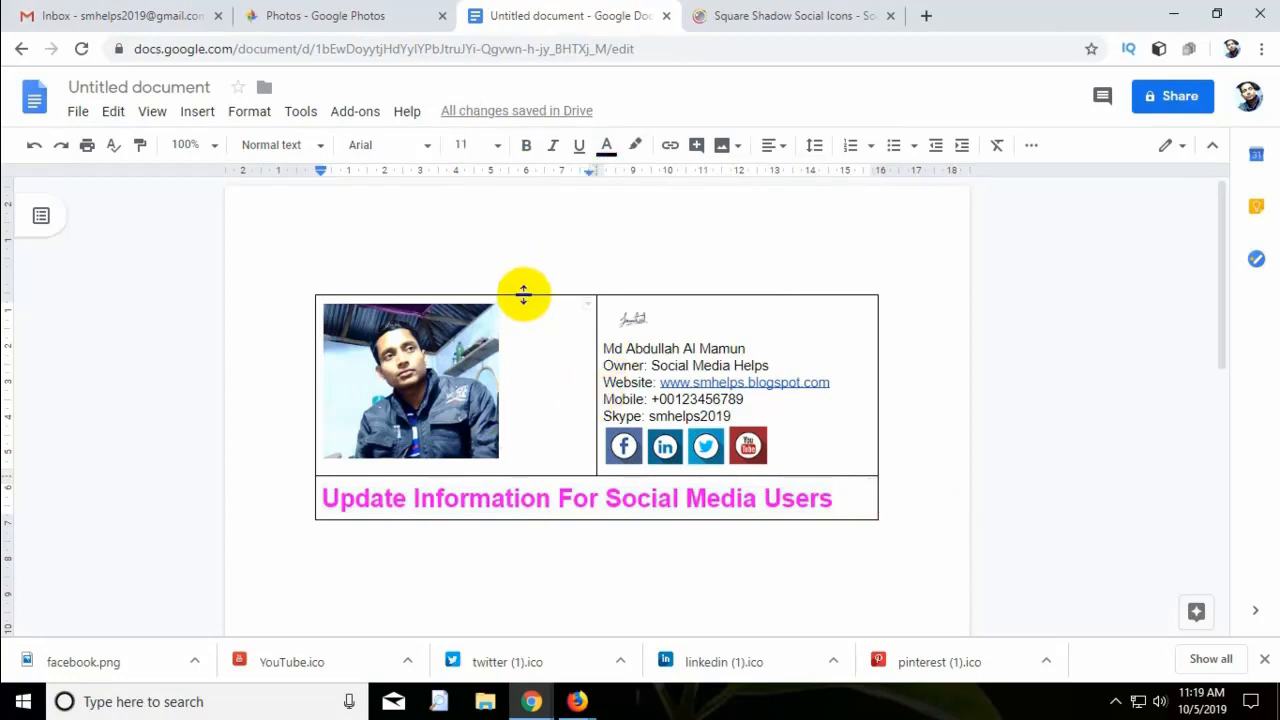
left_click(523, 294)
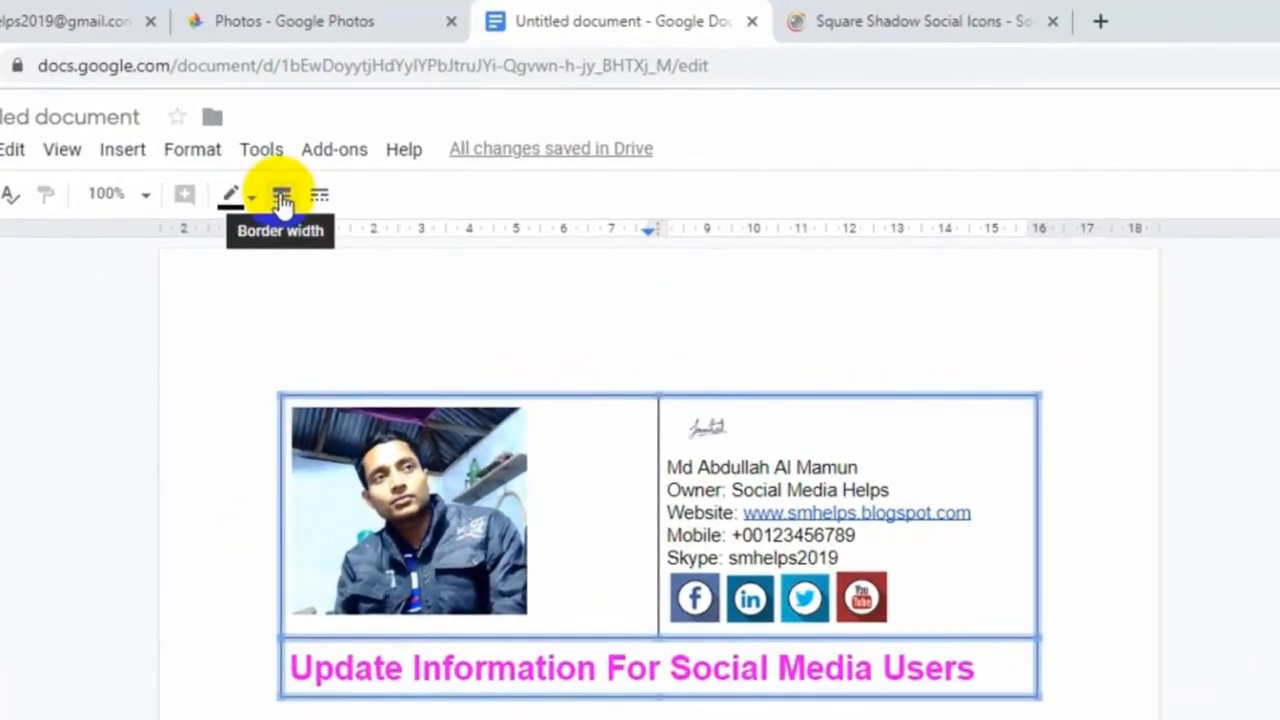
Set all table borders to 0pt and pull the details column closer to the photo.
left_click(282, 200)
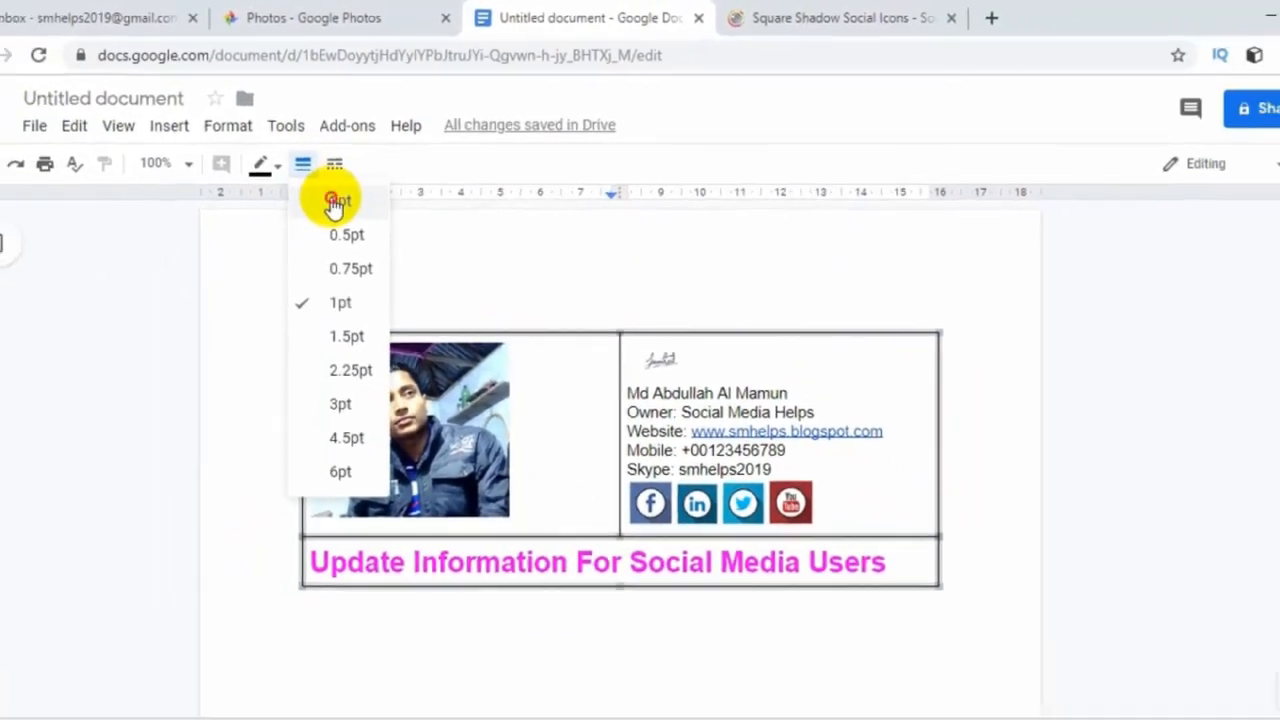
left_click(334, 277)
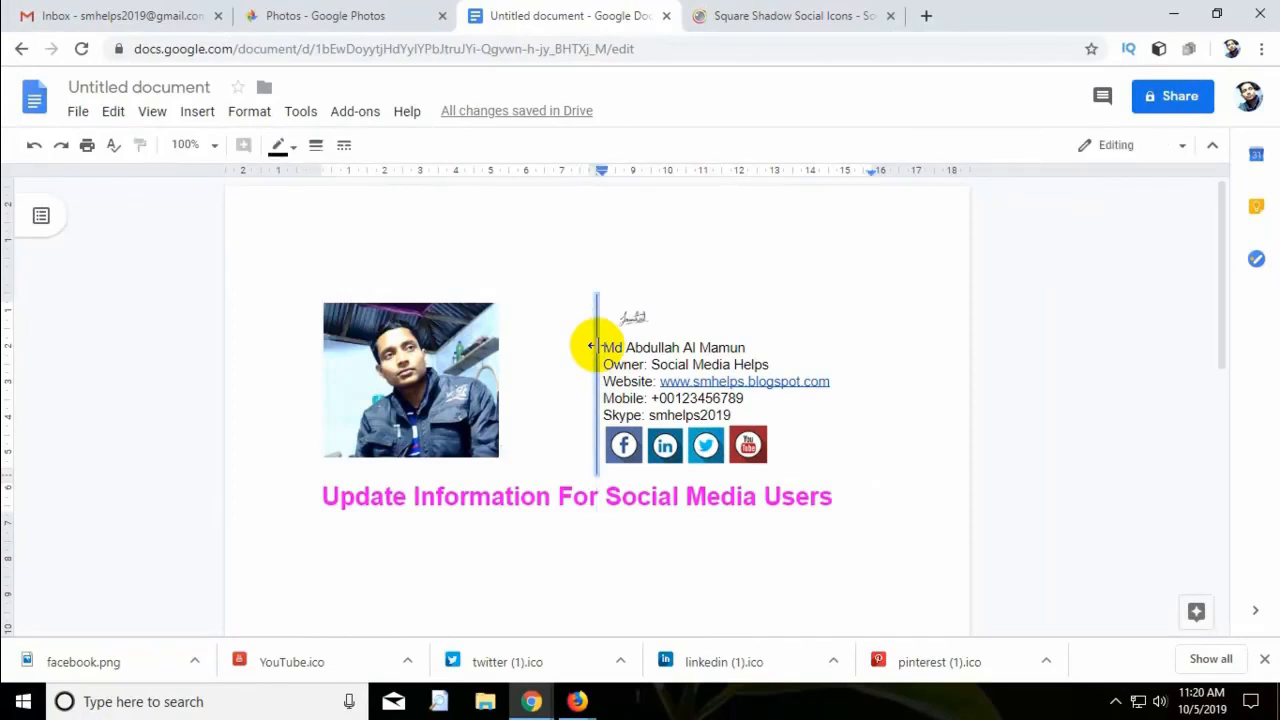
left_click_drag(596, 346, 511, 345)
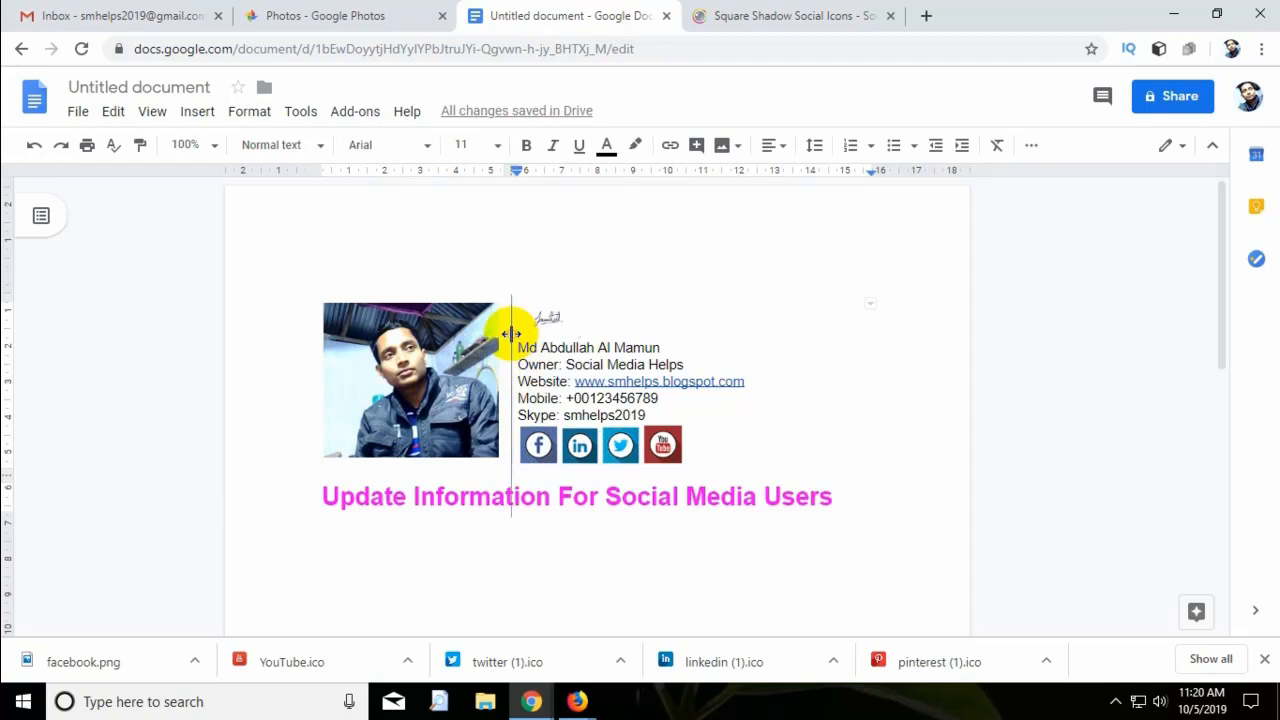
Make the divider between the photo and details a 1.5pt blue line.
left_click(511, 333)
left_click(316, 145)
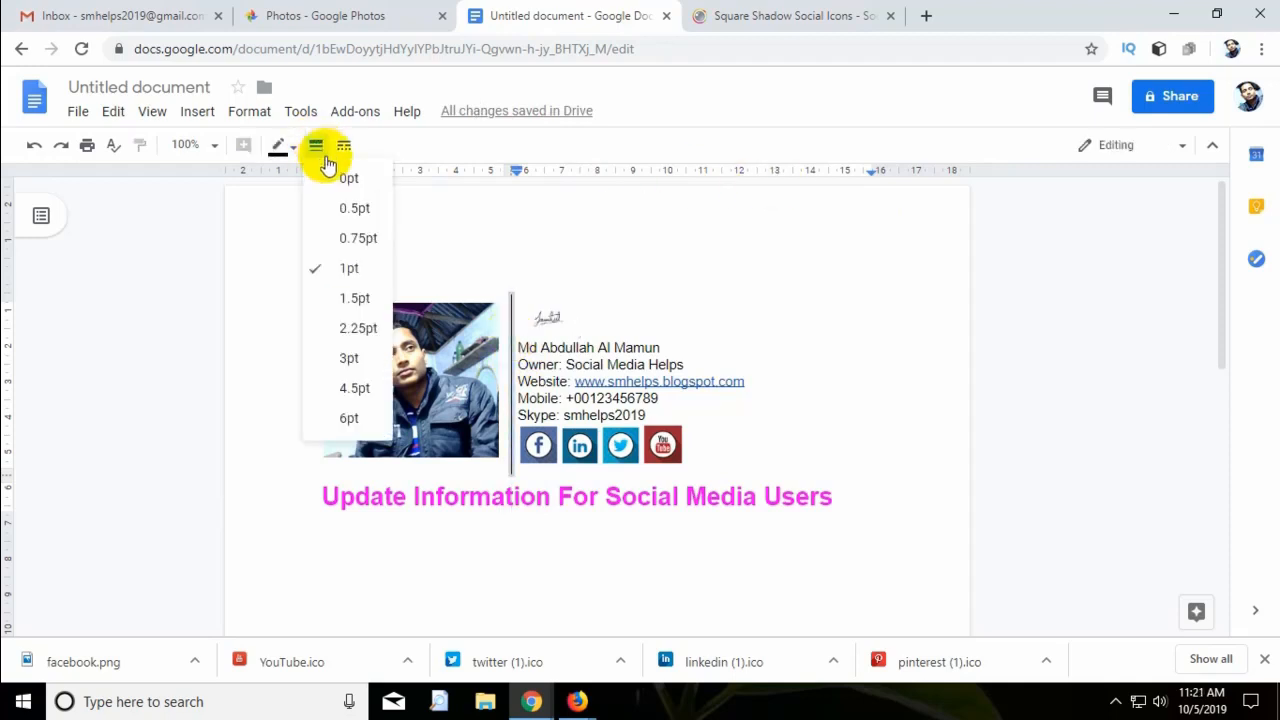
left_click(376, 300)
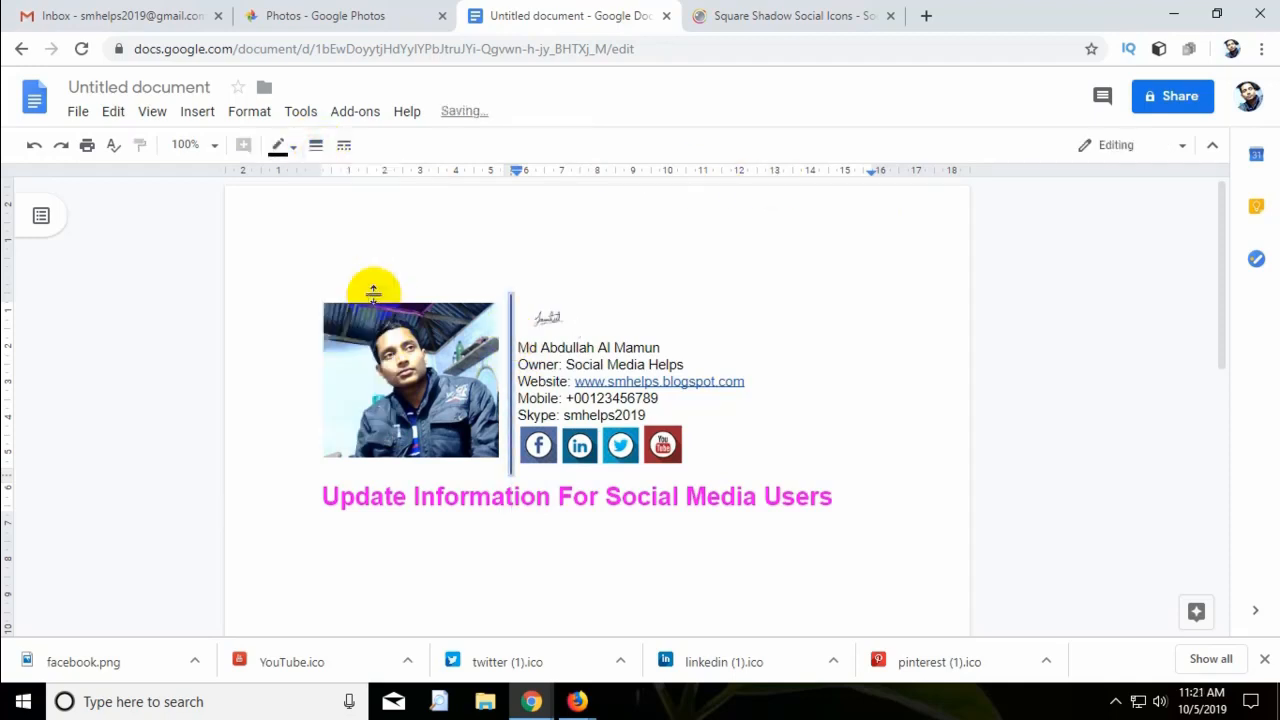
left_click(280, 152)
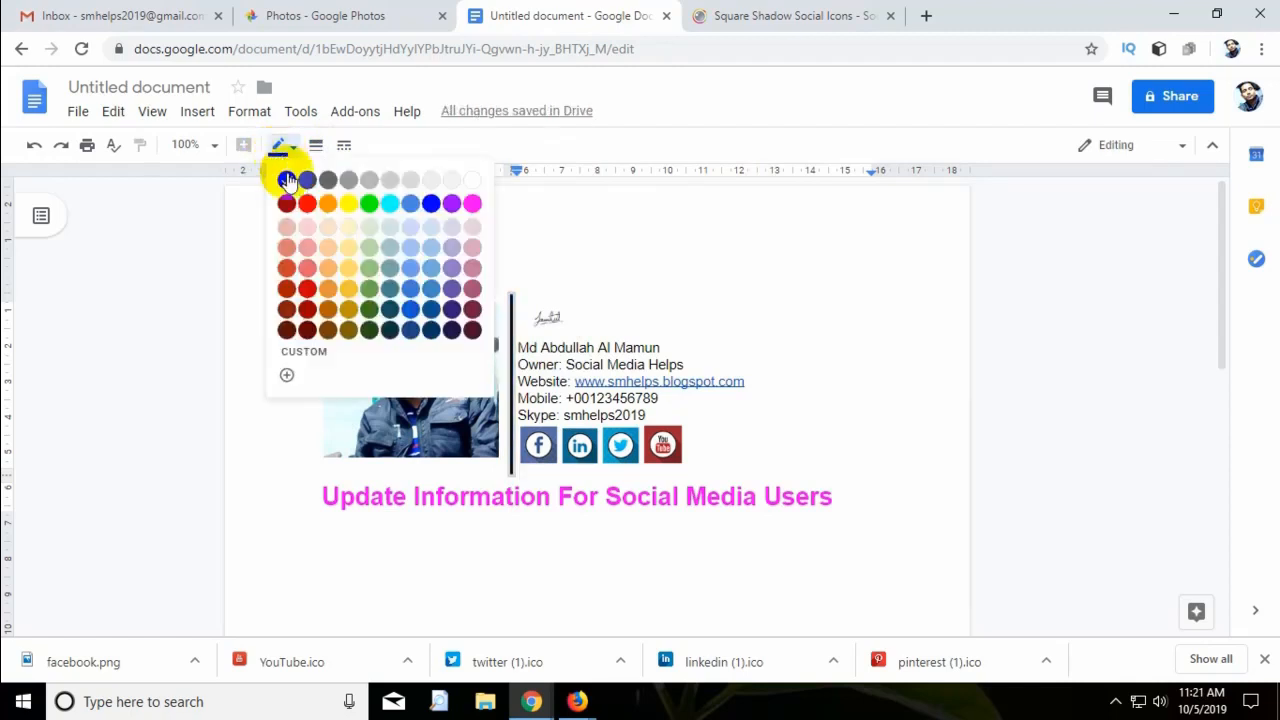
left_click(433, 205)
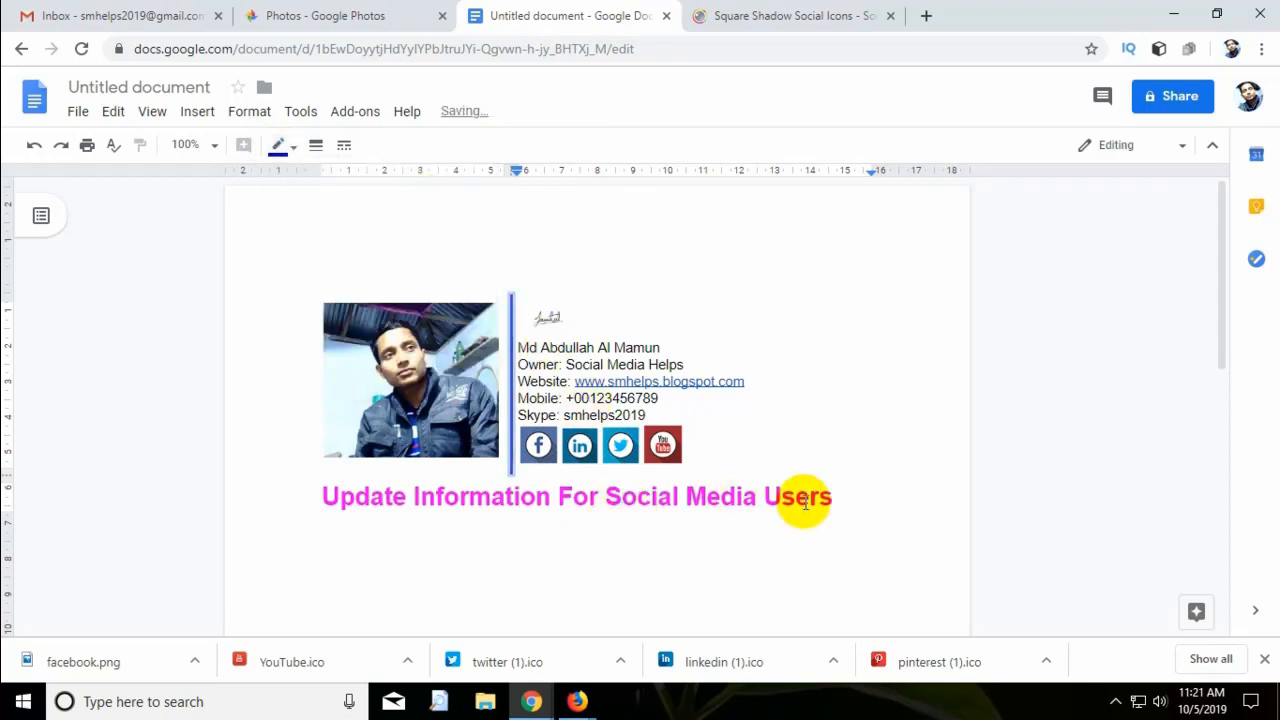
left_click(837, 497)
left_click_drag(837, 497, 322, 488)
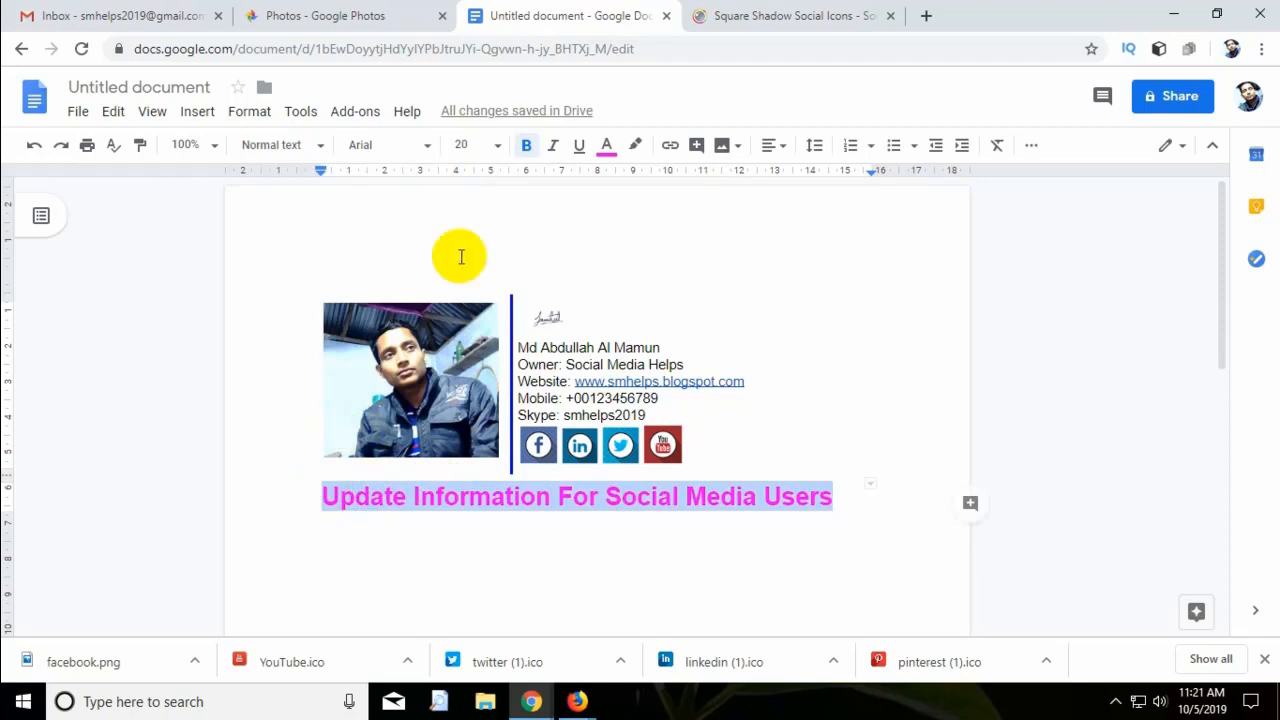
Shrink the tagline to size 10 and add 'Social Media Helps' at its start.
left_click(498, 146)
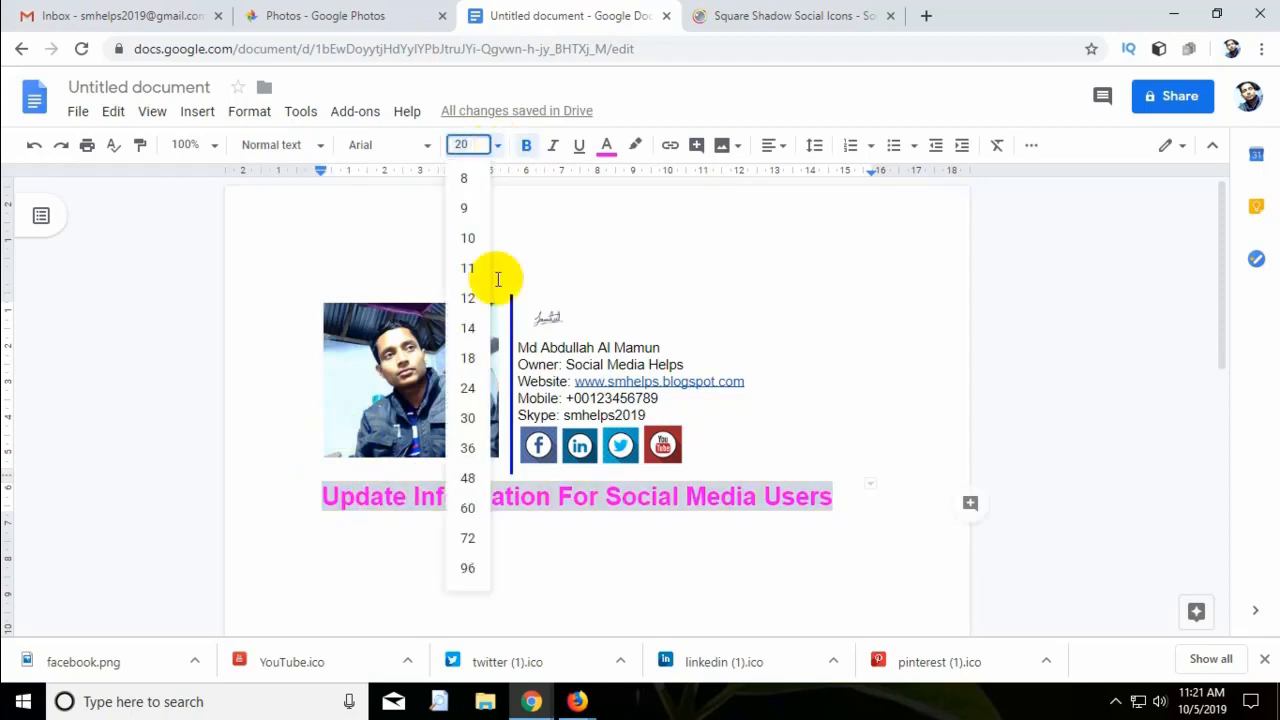
left_click(467, 238)
left_click(325, 490)
type("Social")
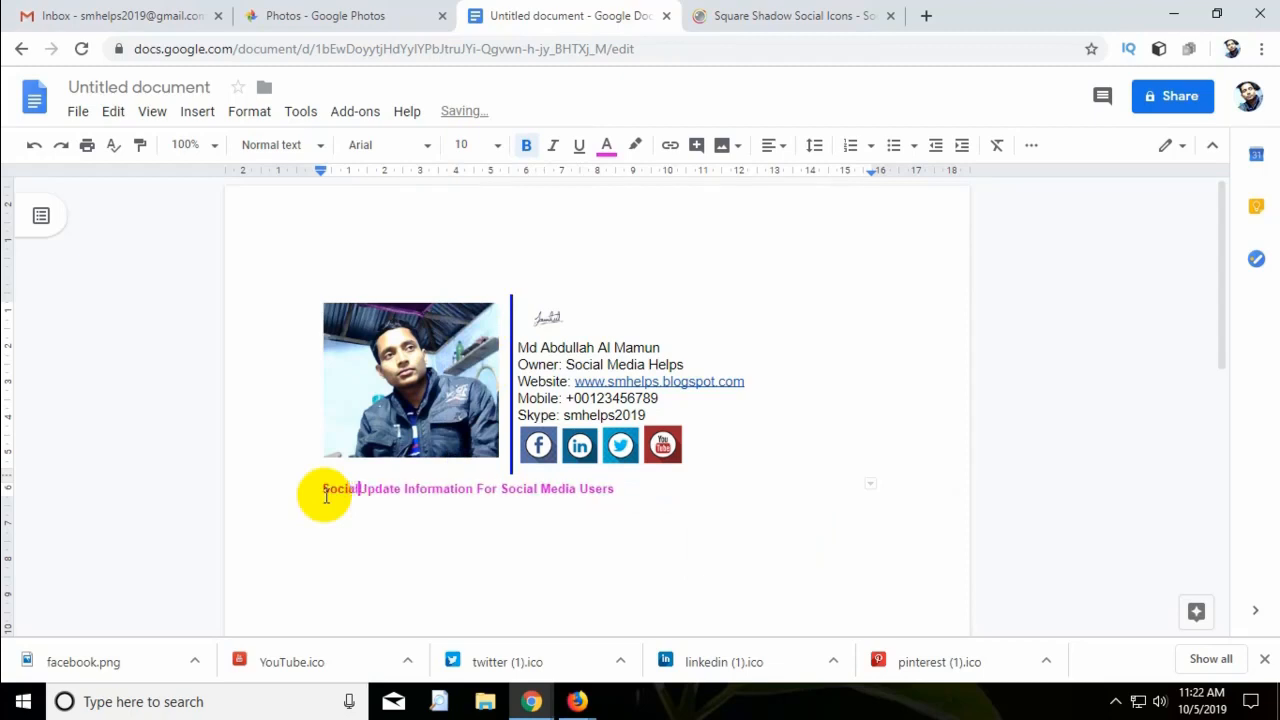
type(" Media Helps")
Make 'Social Media Helps' size 18 and dark blue.
left_click(322, 488, "shift")
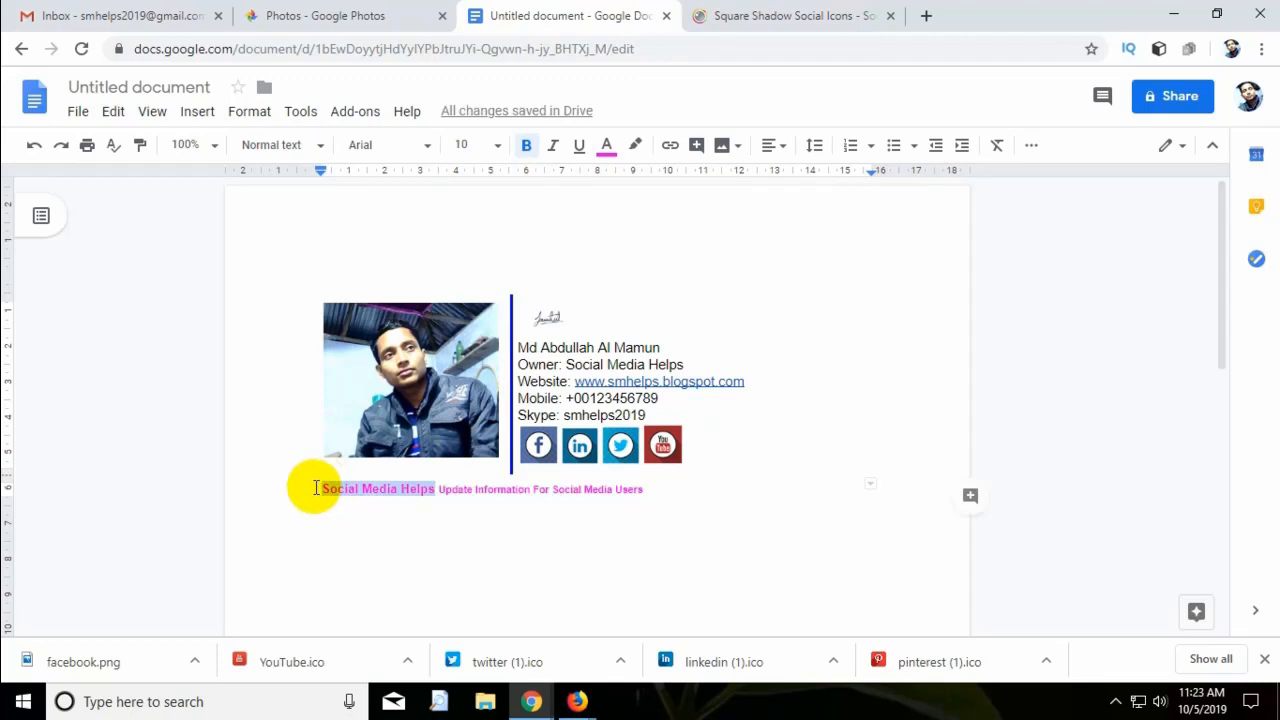
left_click(499, 147)
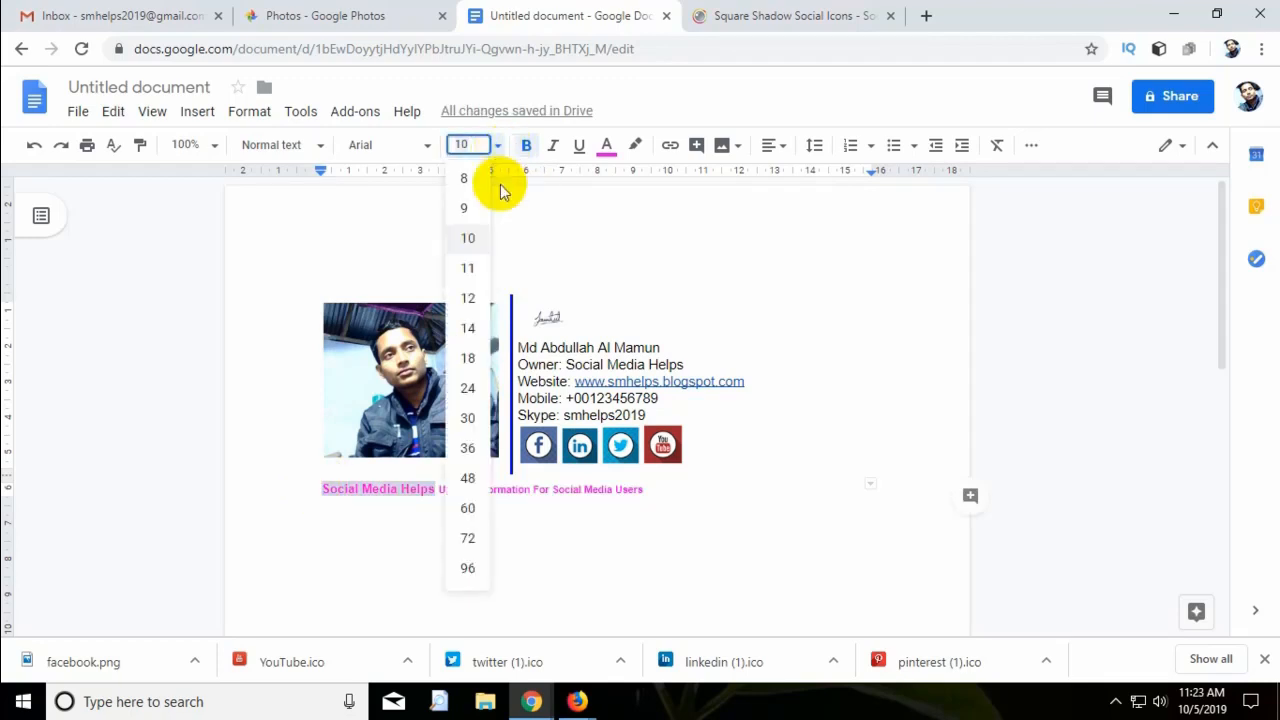
left_click(471, 352)
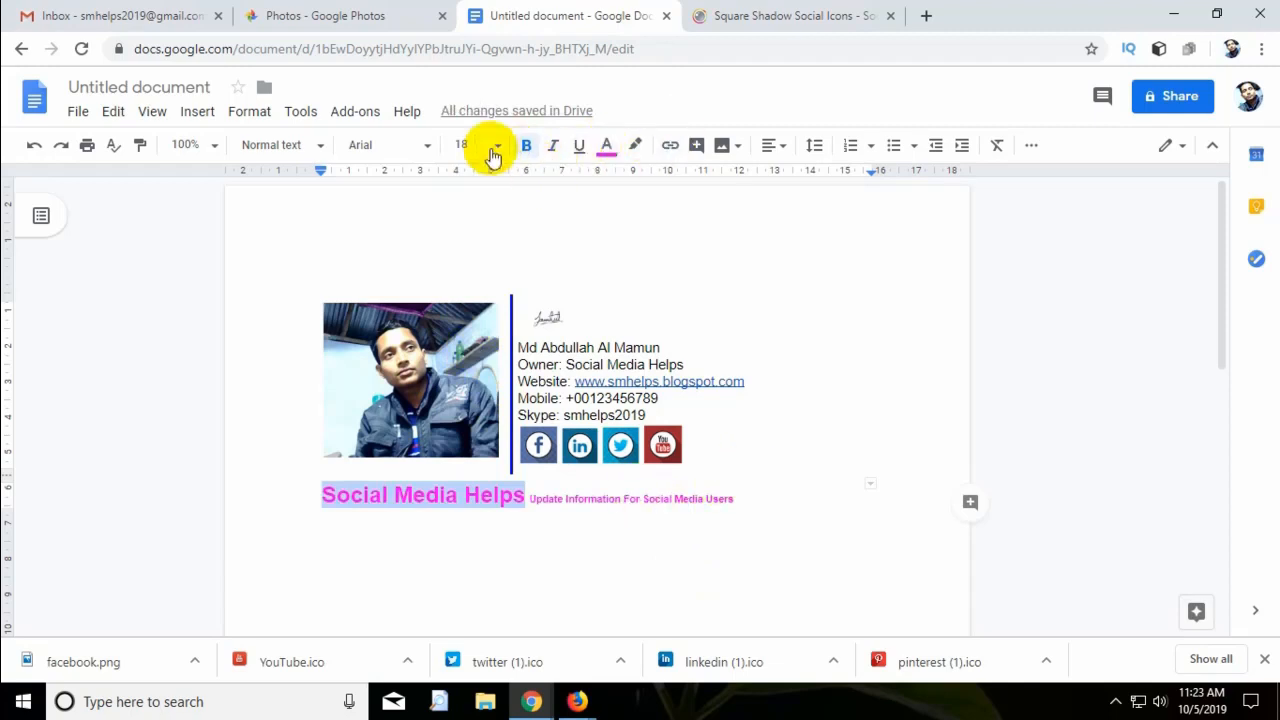
left_click(606, 158)
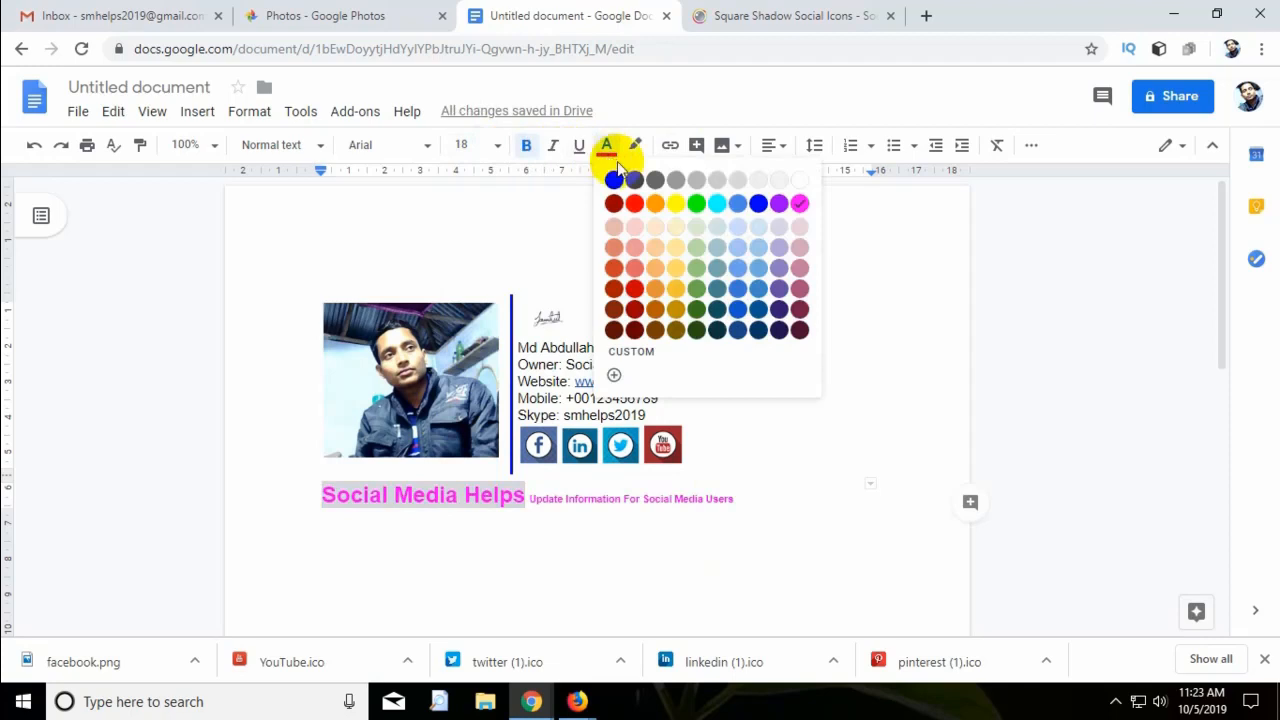
left_click(759, 205)
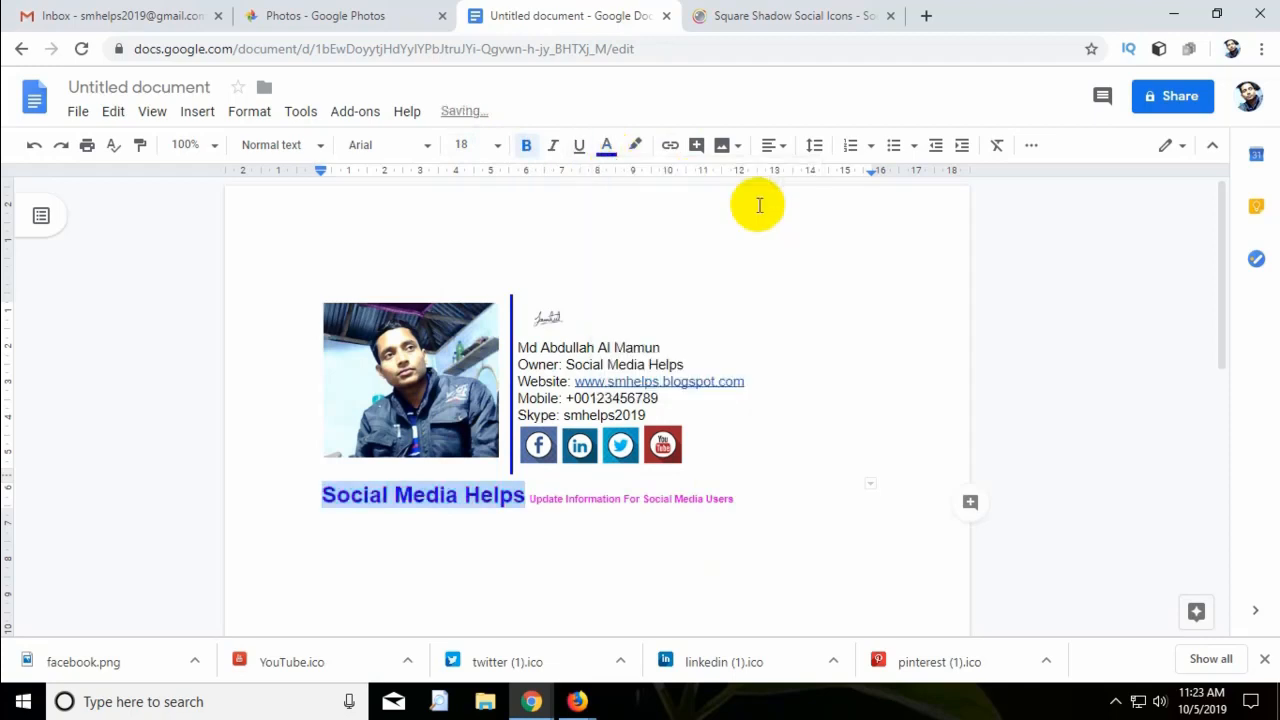
left_click(762, 494)
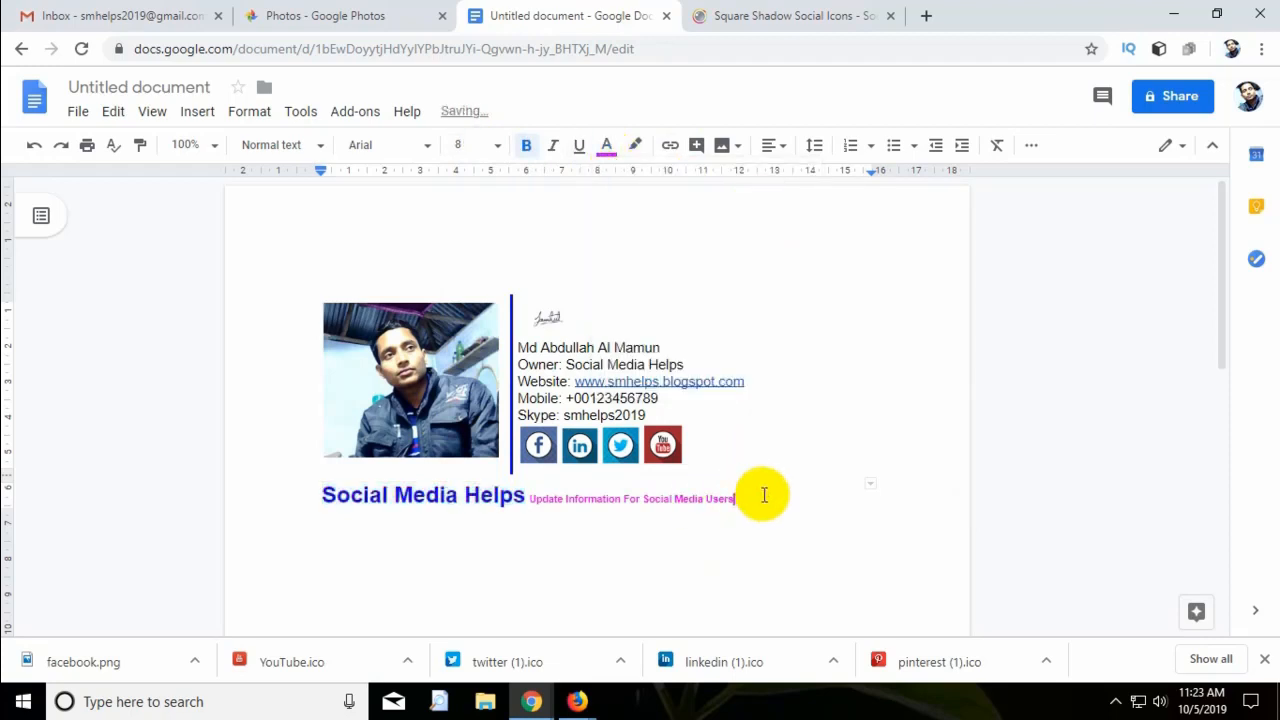
left_click(672, 341)
left_click_drag(660, 347, 522, 346)
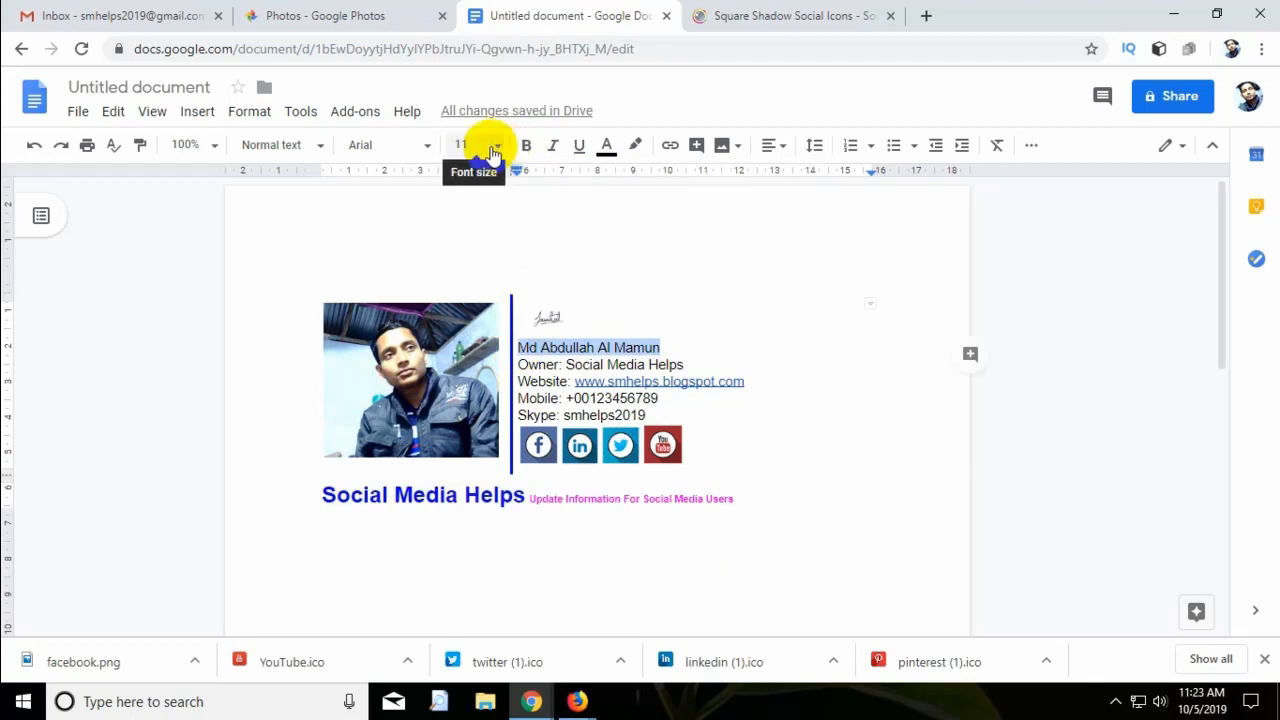
Change the name line's font and colour the owner's 'Social Media Helps' text blue.
left_click(432, 149)
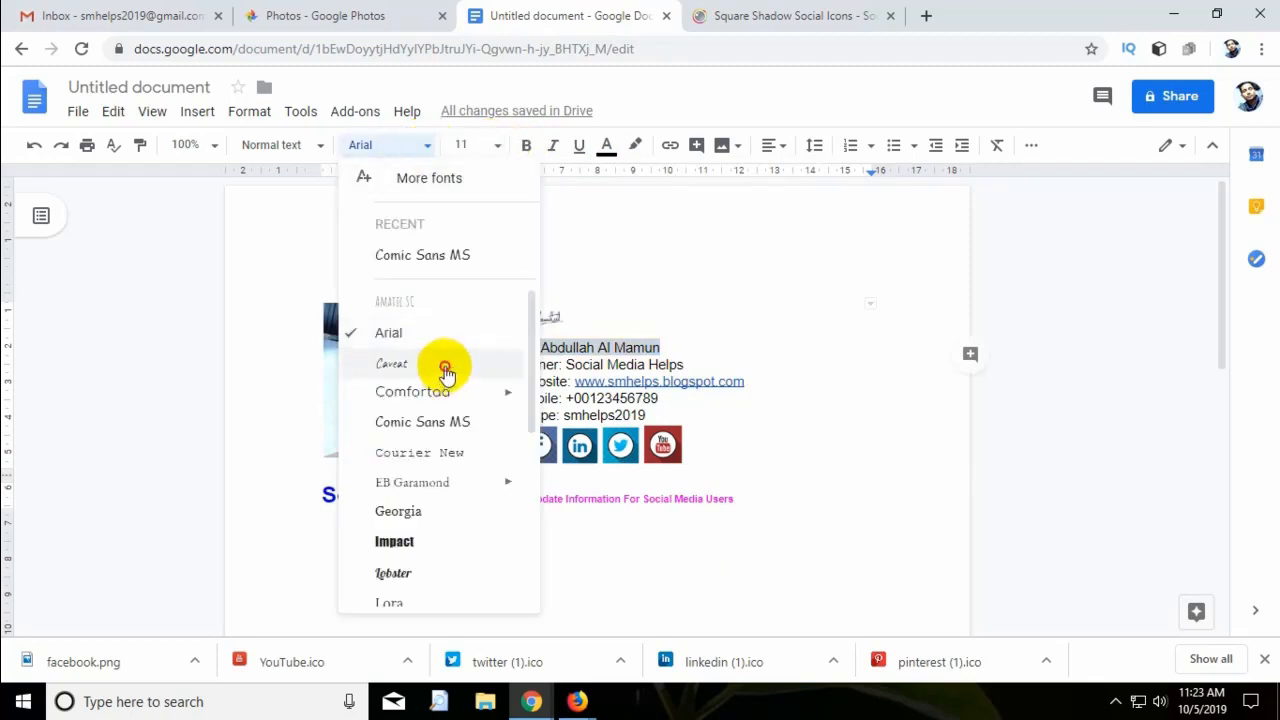
left_click(447, 370)
left_click_drag(684, 366, 566, 366)
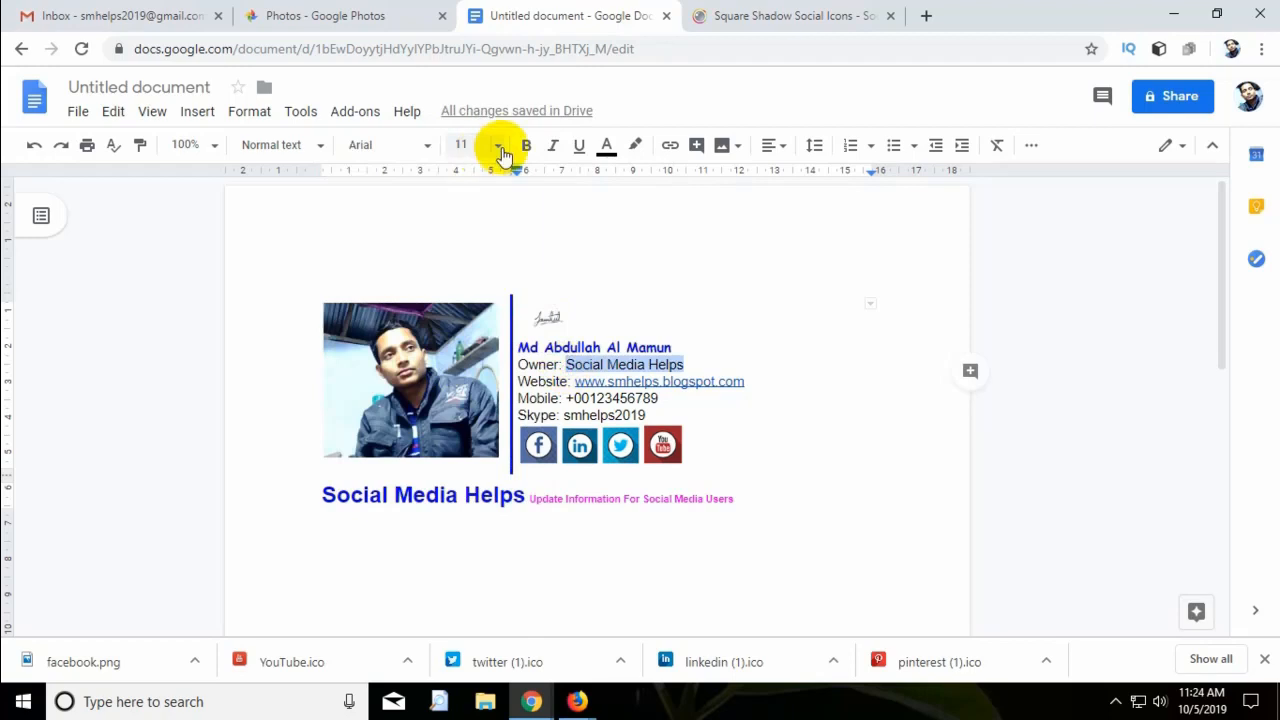
left_click(607, 148)
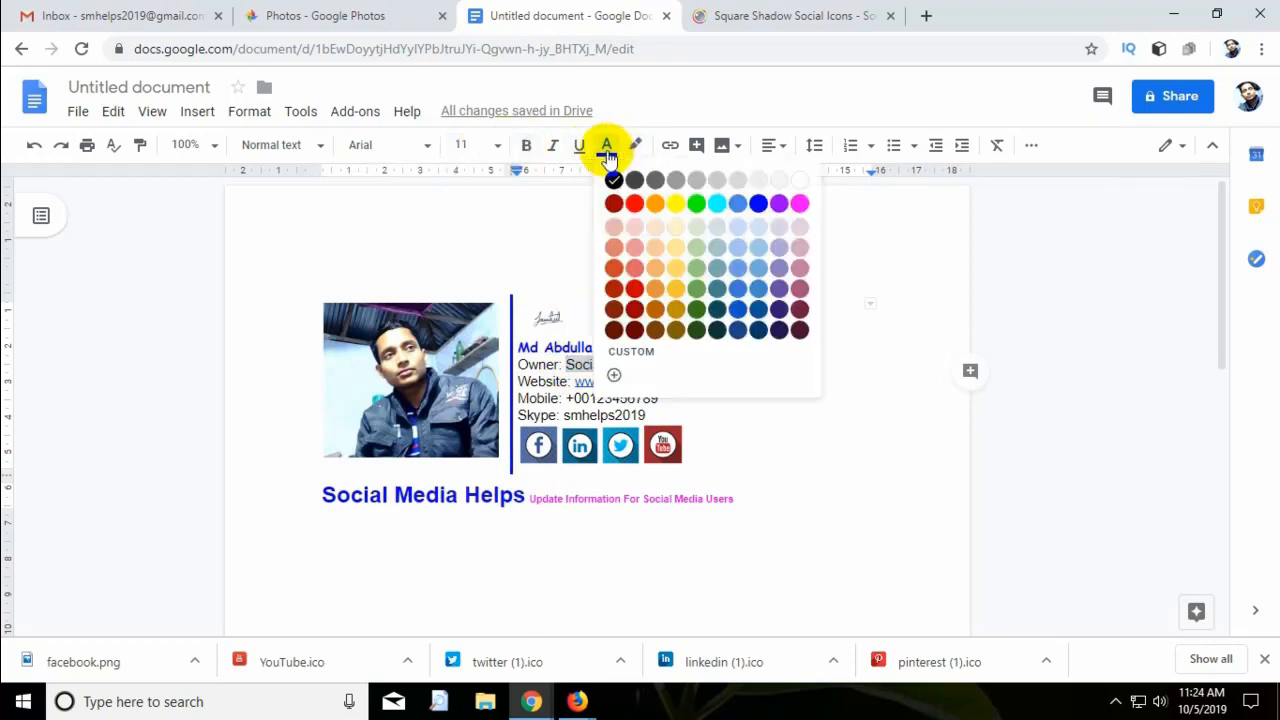
left_click(758, 204)
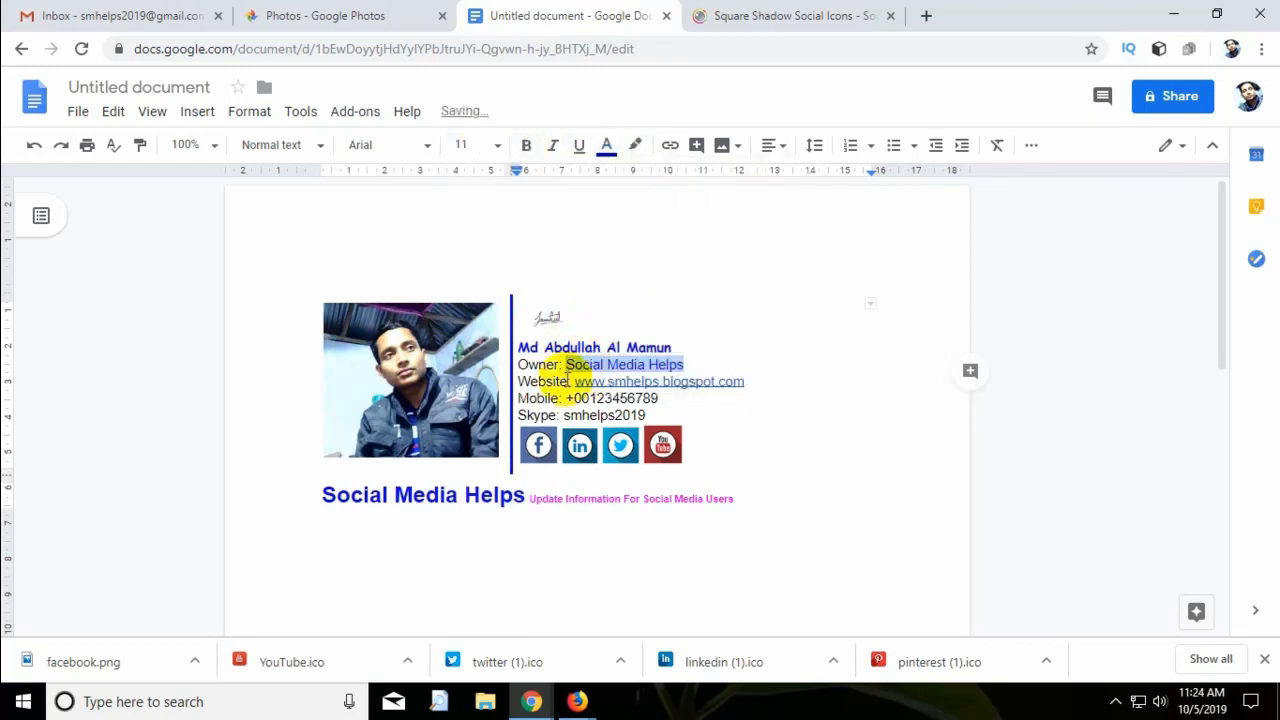
left_click(553, 365)
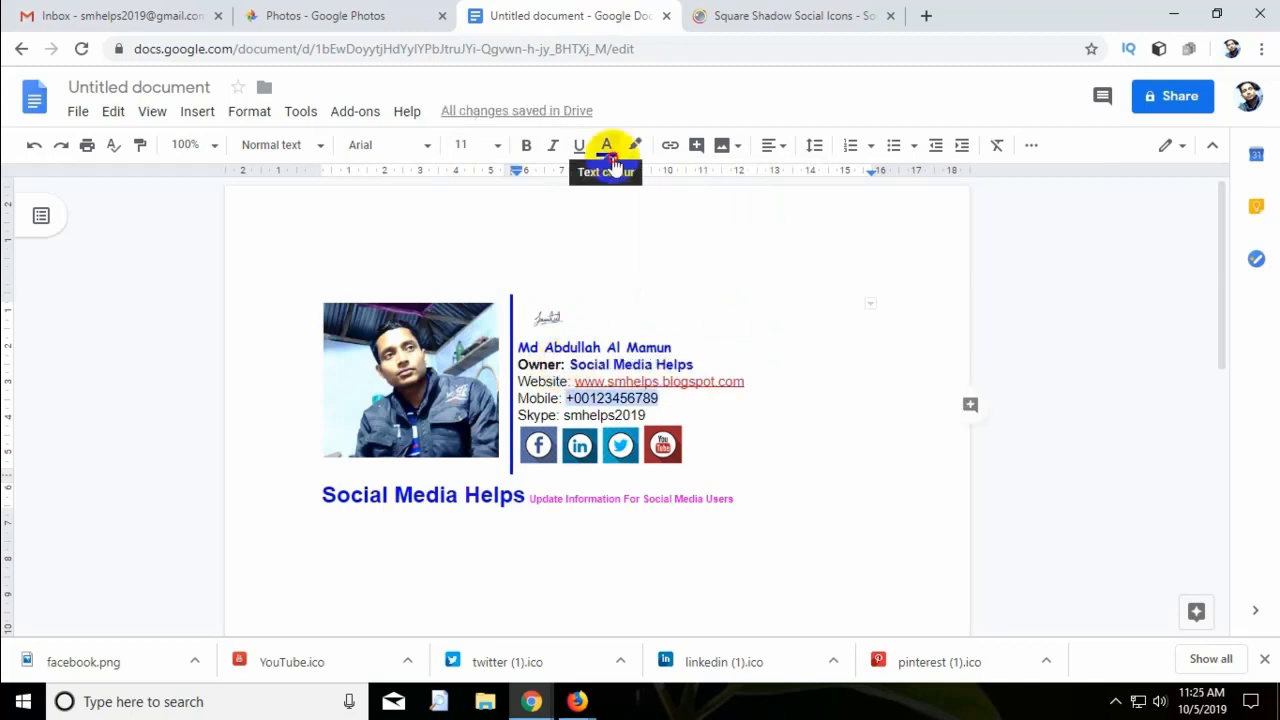
Colour the mobile number and Skype username red.
left_click(607, 148)
left_click(634, 204)
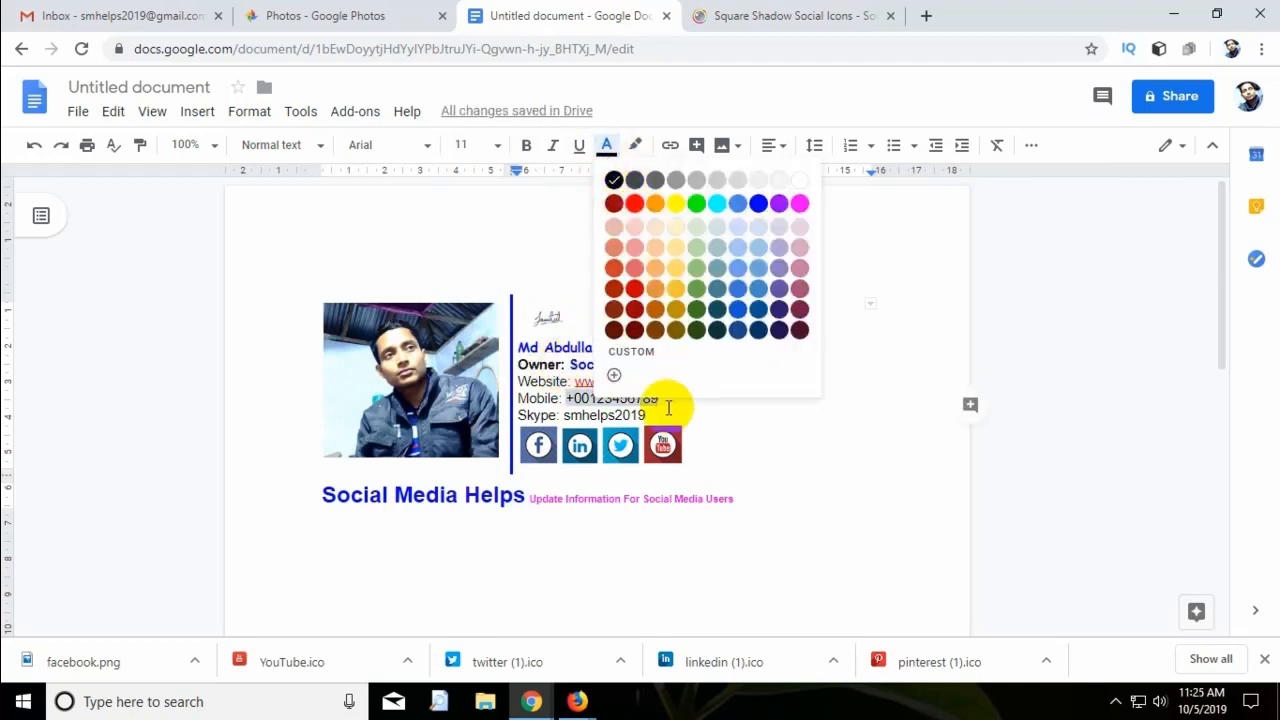
left_click_drag(648, 415, 566, 416)
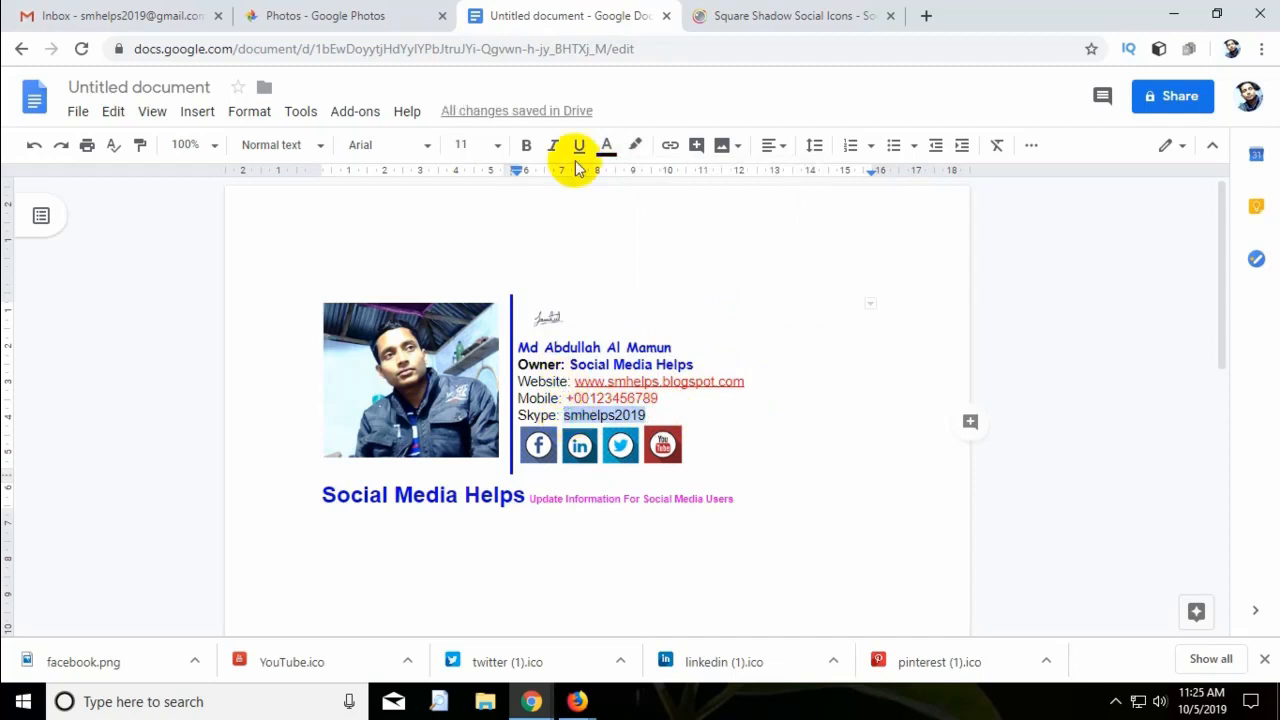
left_click(606, 146)
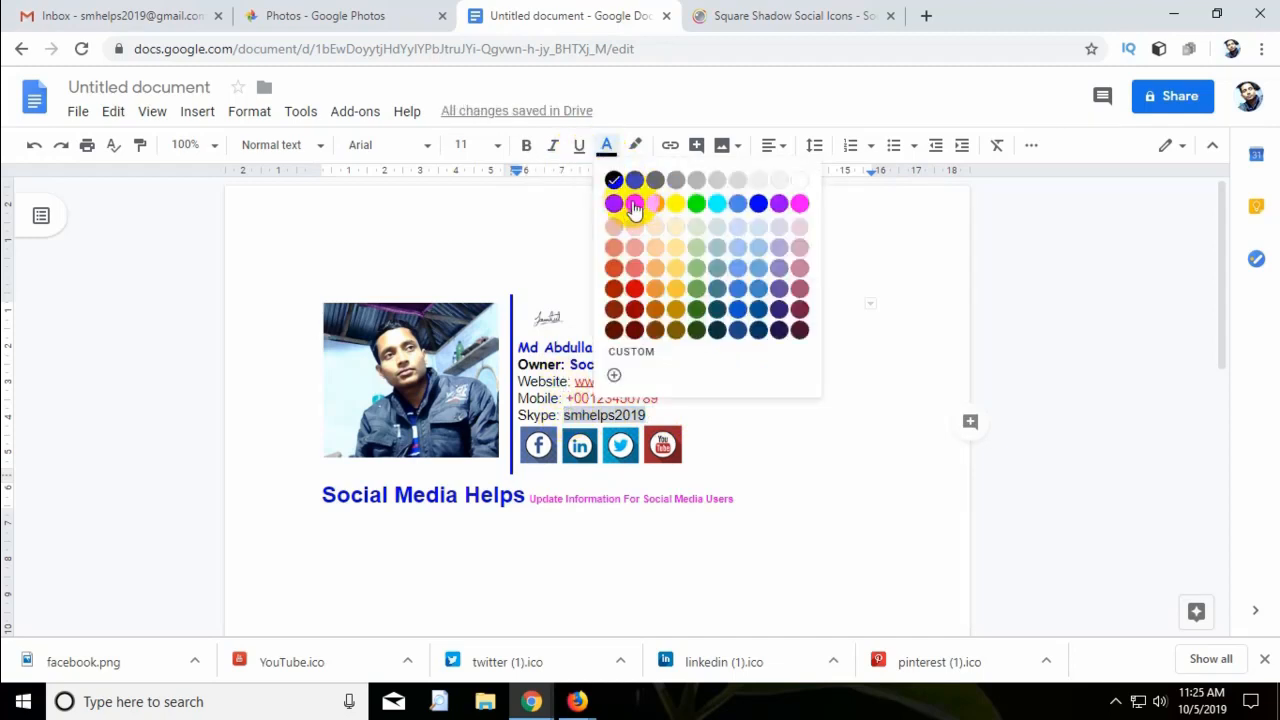
left_click(634, 203)
left_click(687, 407)
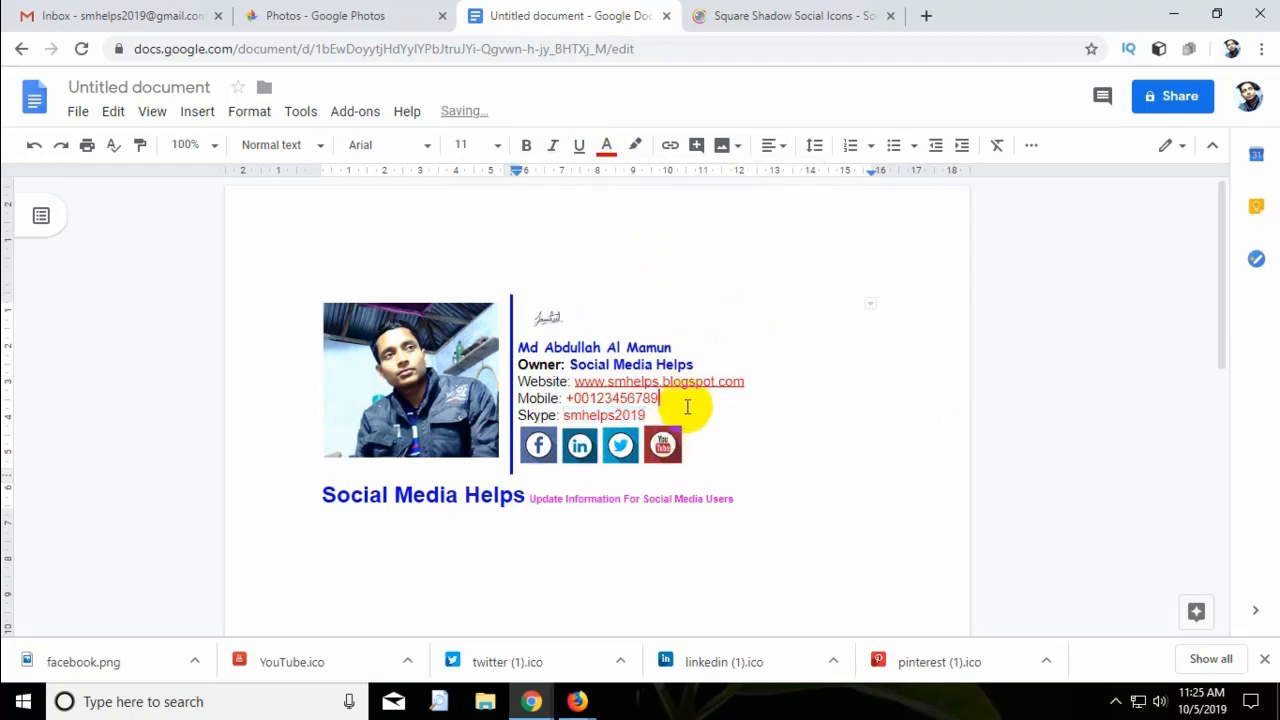
Bold the Website, Mobile and Skype lines.
left_click_drag(647, 415, 519, 383)
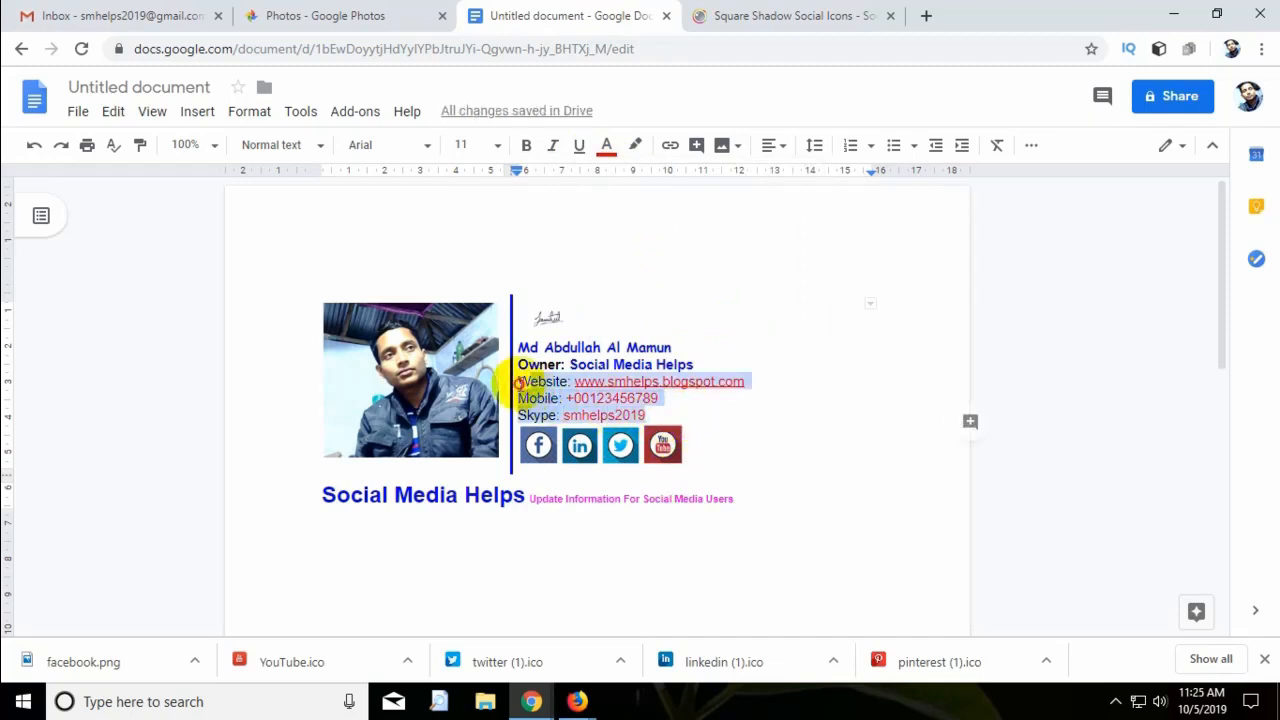
left_click(530, 145)
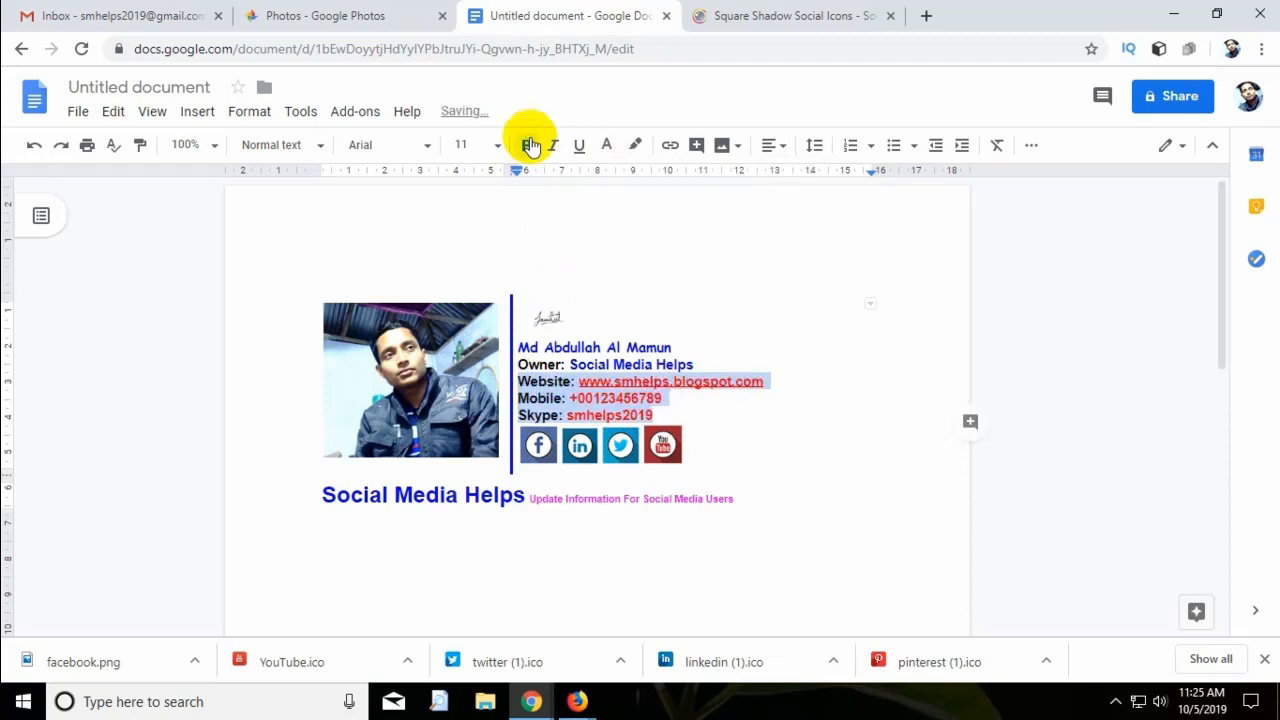
left_click(730, 425)
left_click(634, 449)
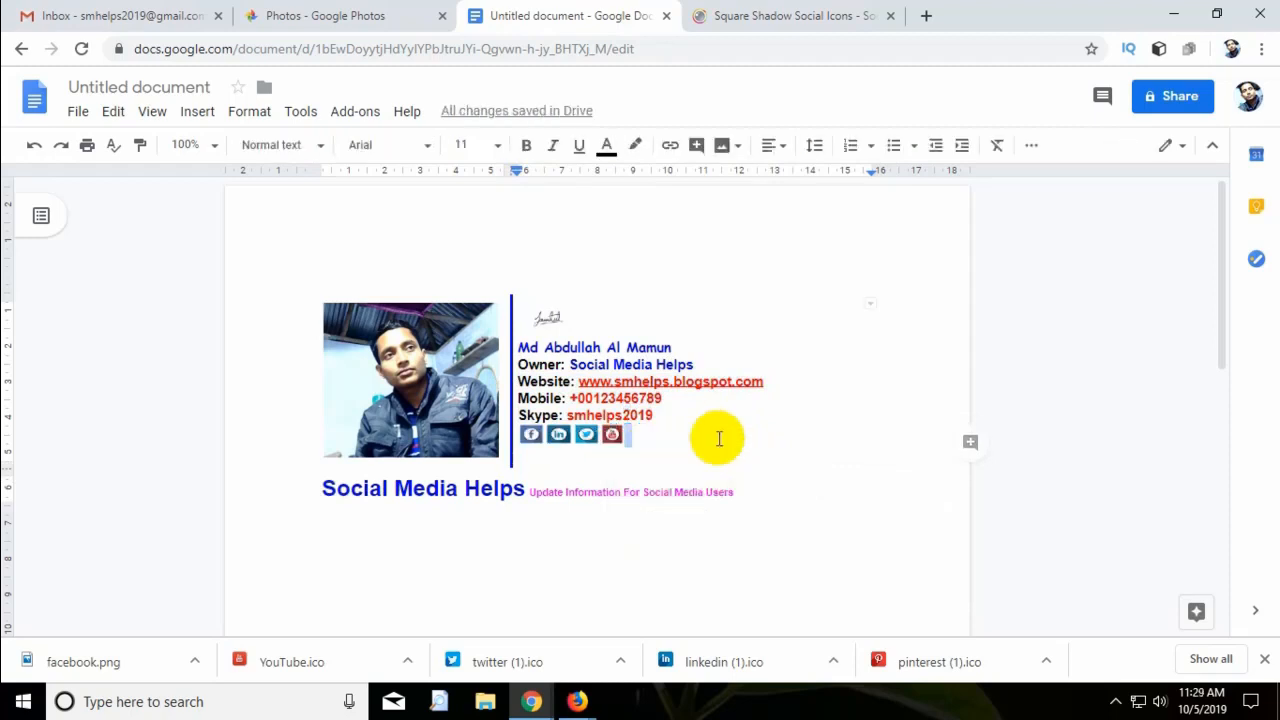
Select the whole signature table with Ctrl+A and copy it.
left_click(838, 415)
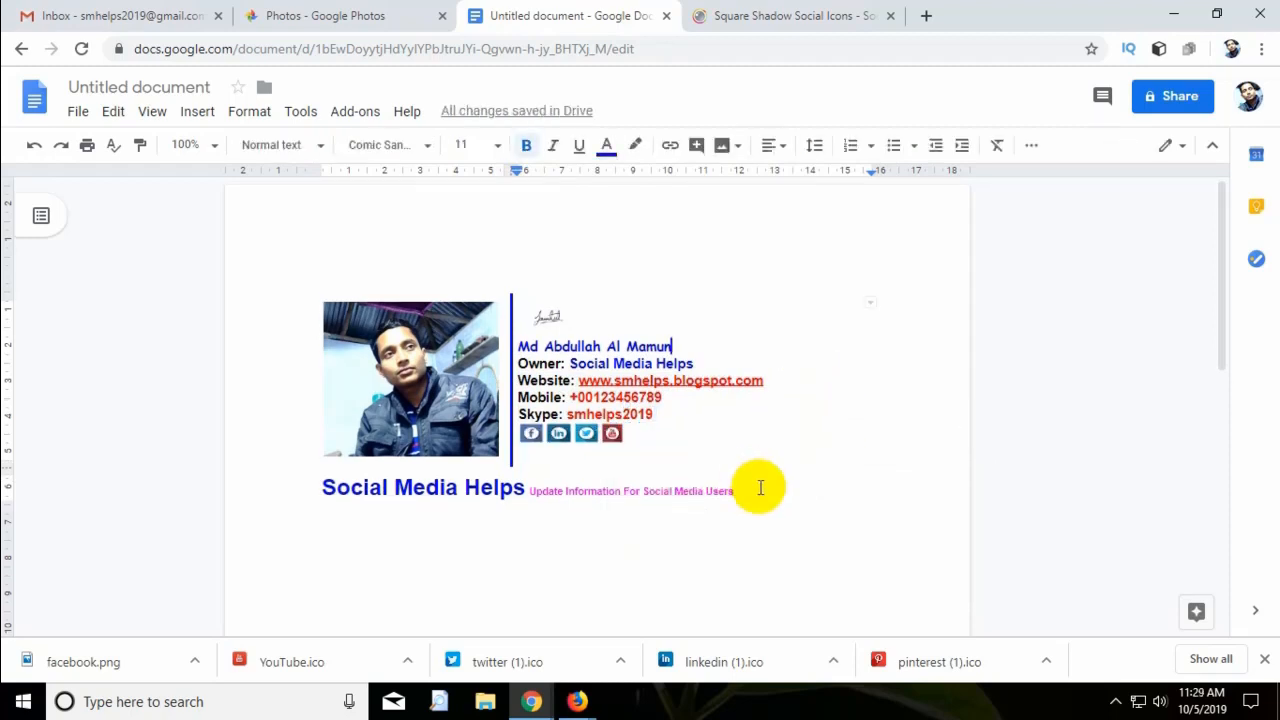
scroll(765, 450, "down", 1)
scroll(804, 413, "up", 1)
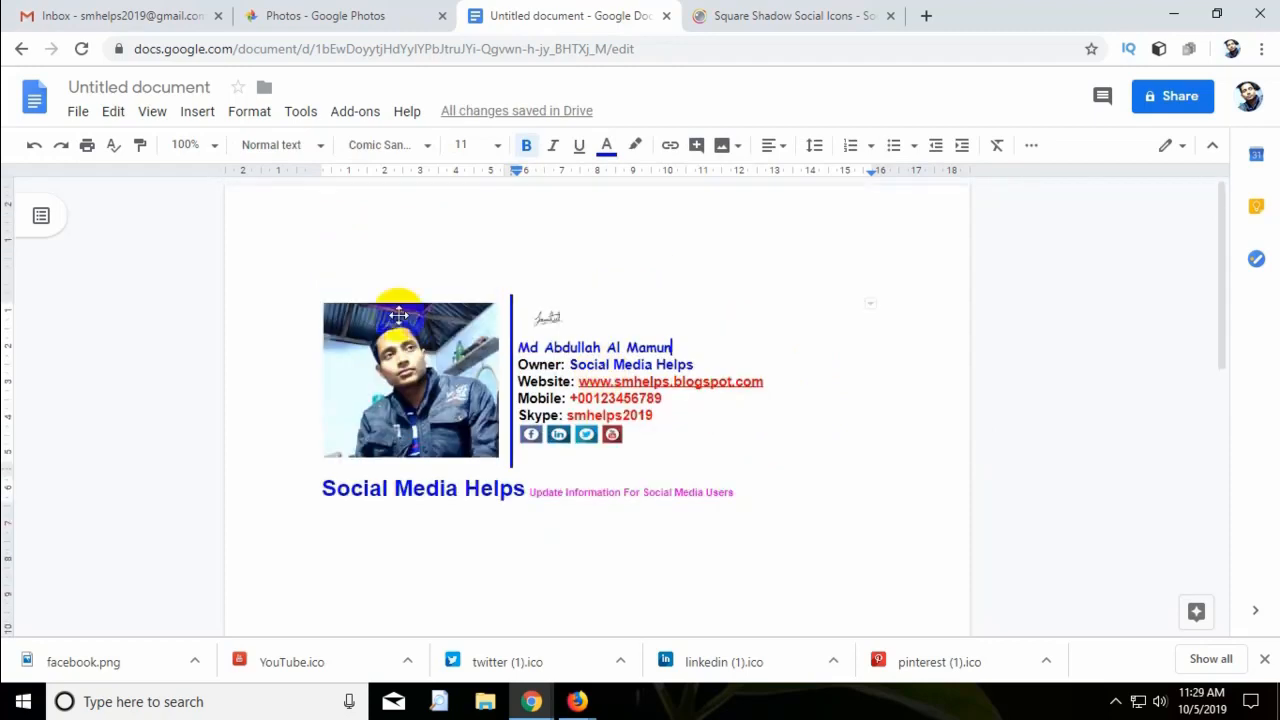
key("ctrl+a")
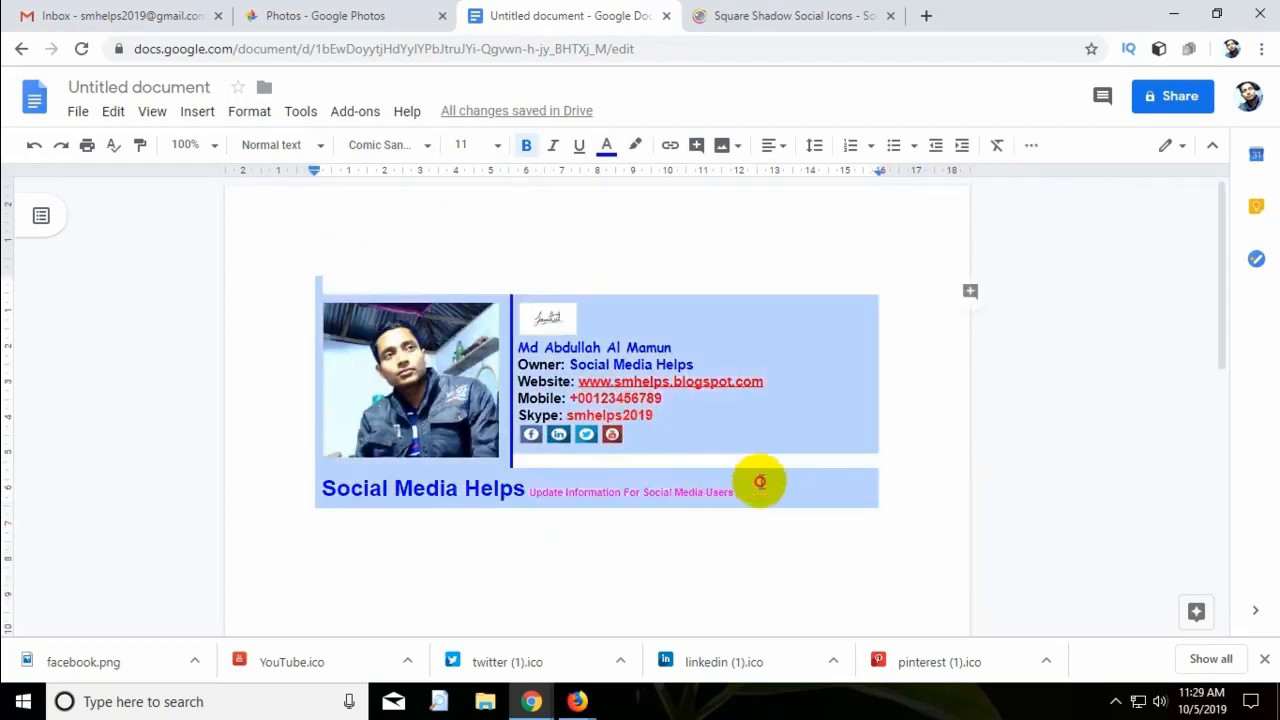
right_click(708, 395)
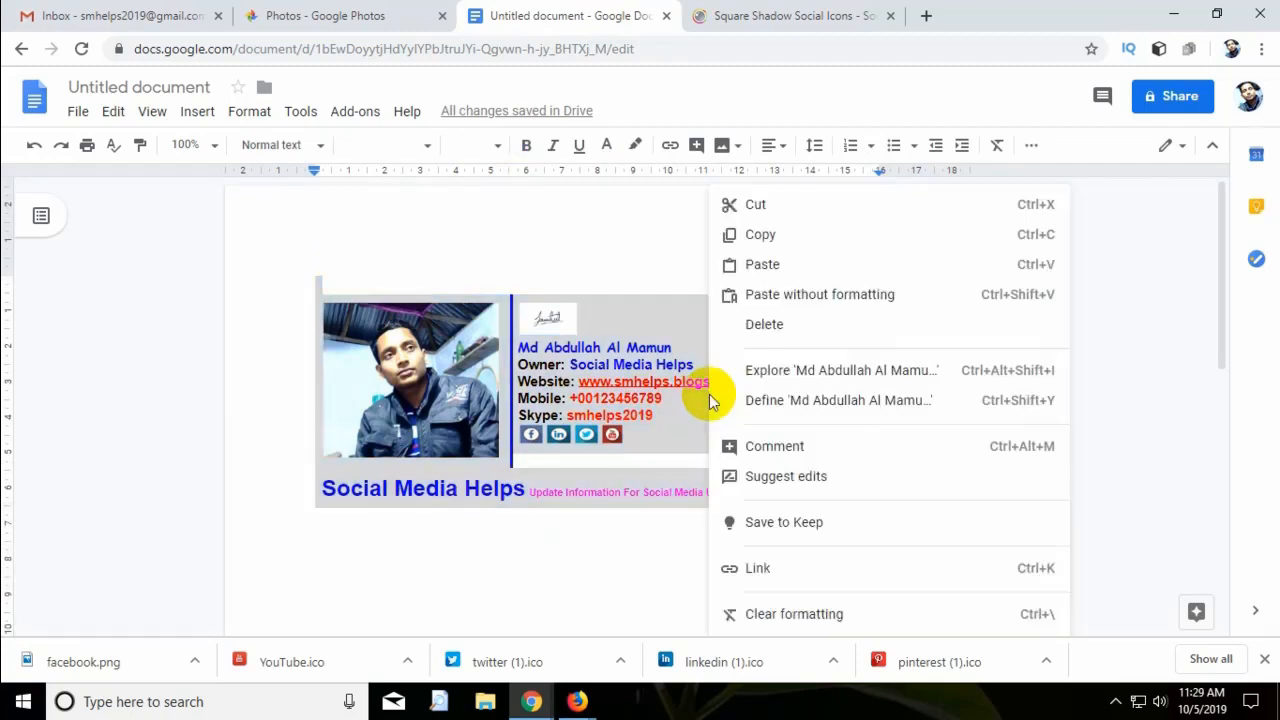
left_click(812, 234)
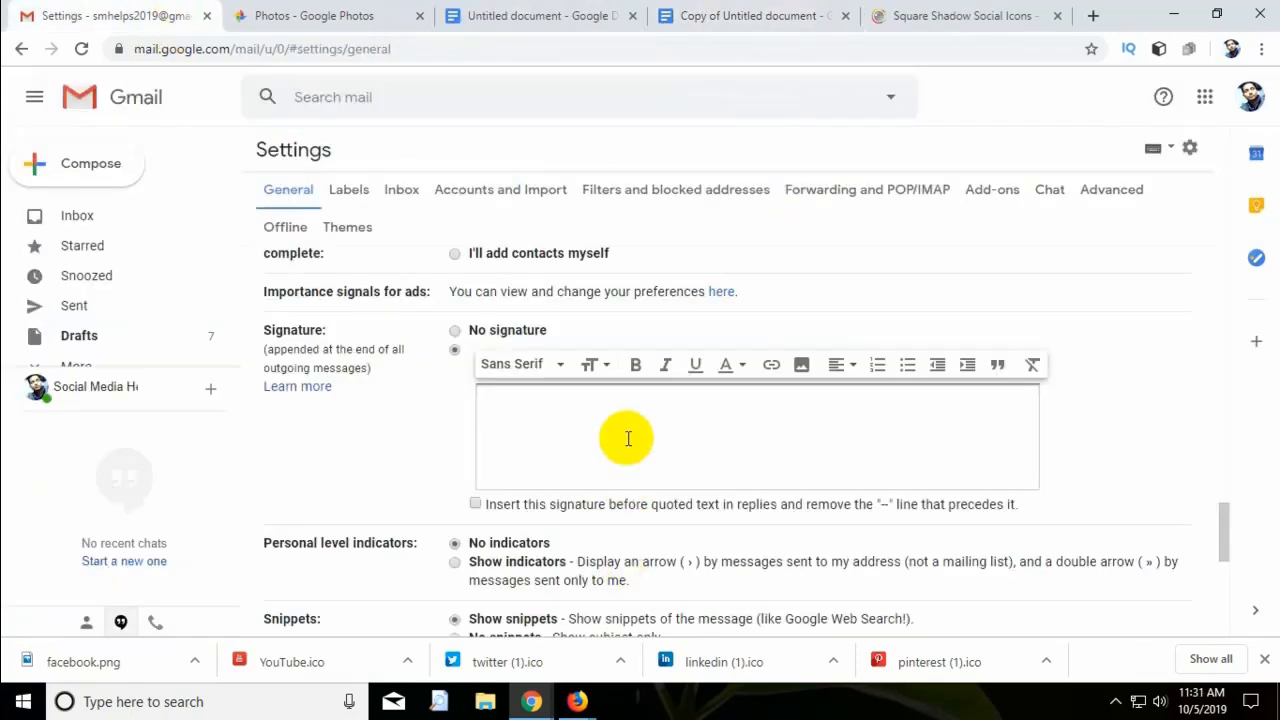
Paste the Docs signature table into the General settings Signature box and save changes.
key("ctrl+v")
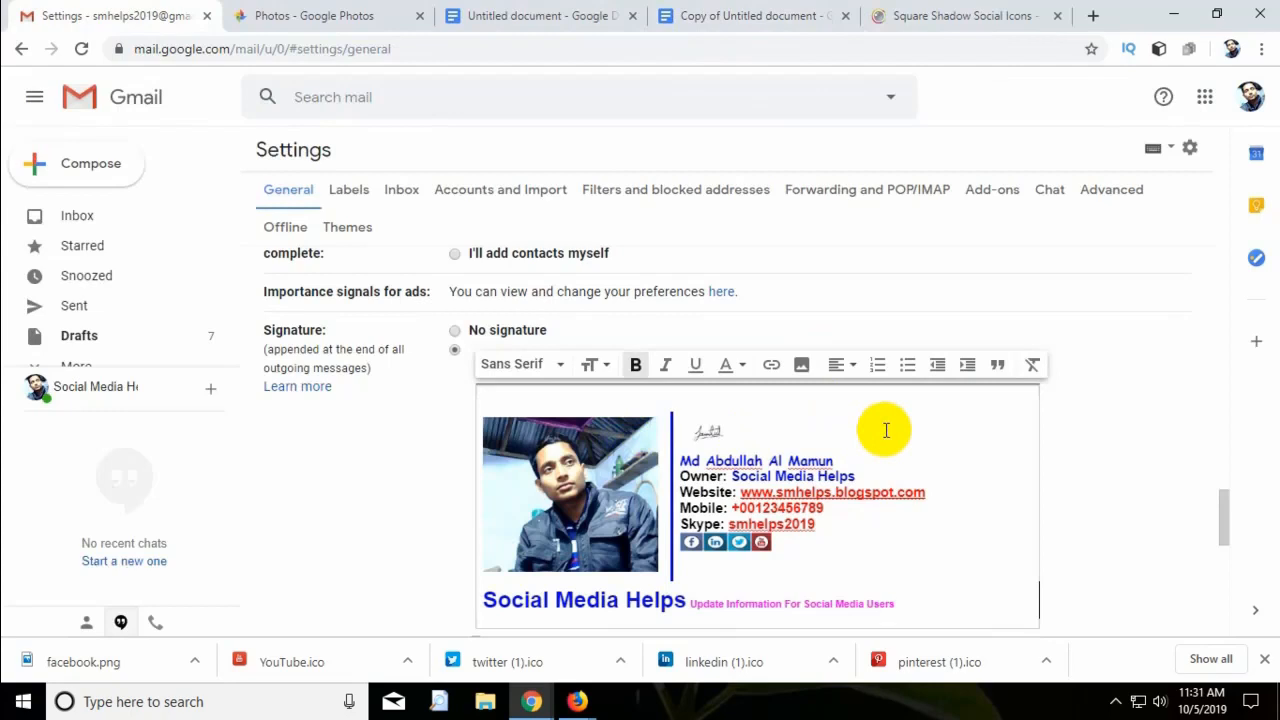
scroll(900, 435, "down", 3)
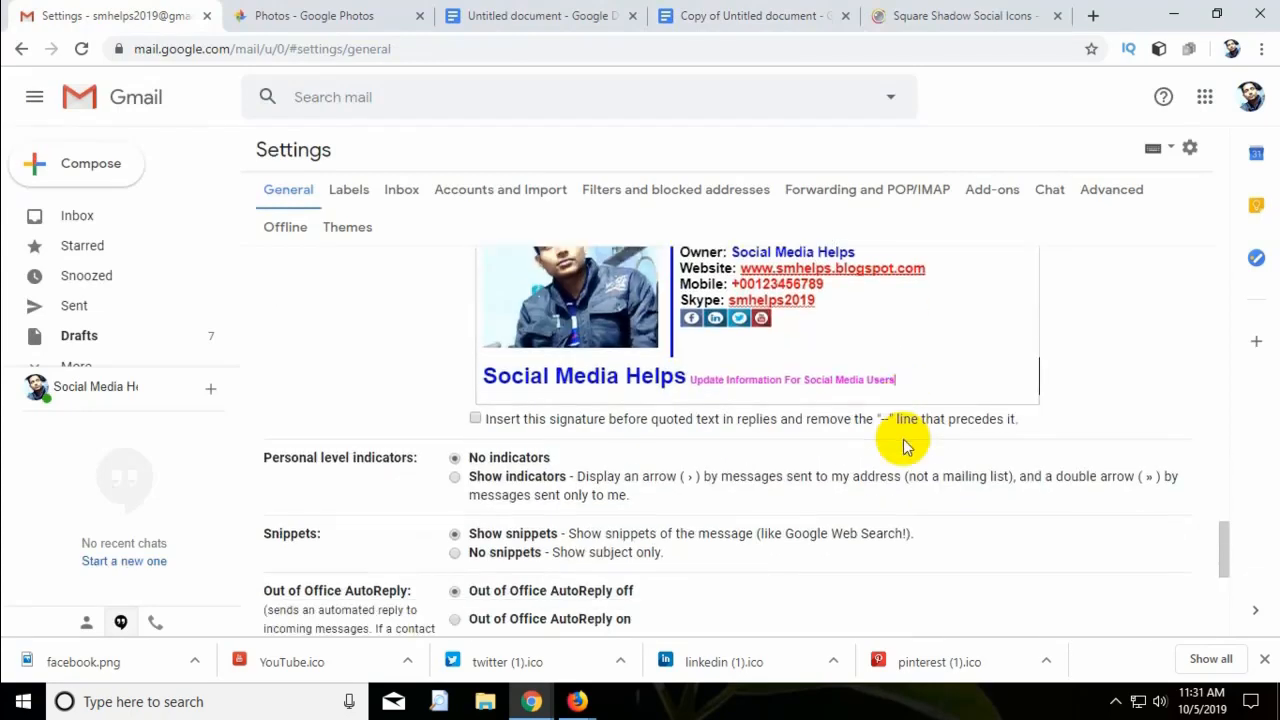
scroll(903, 442, "down", 5)
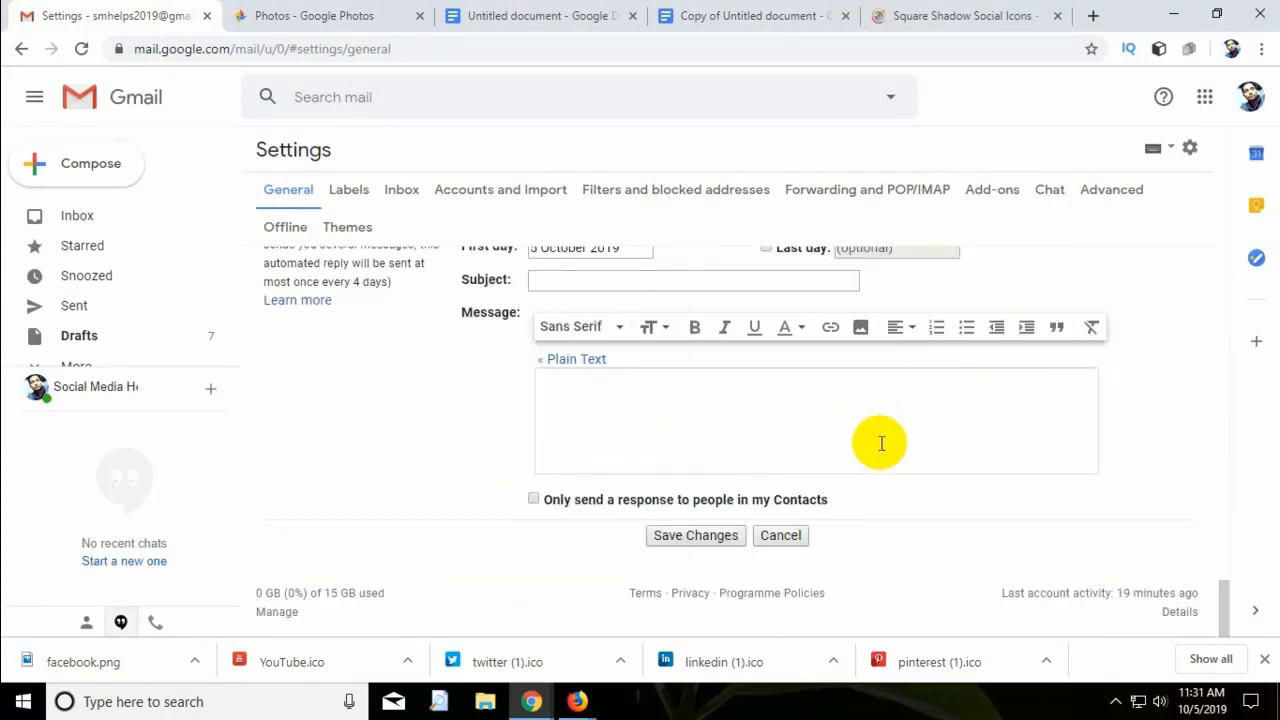
left_click(678, 539)
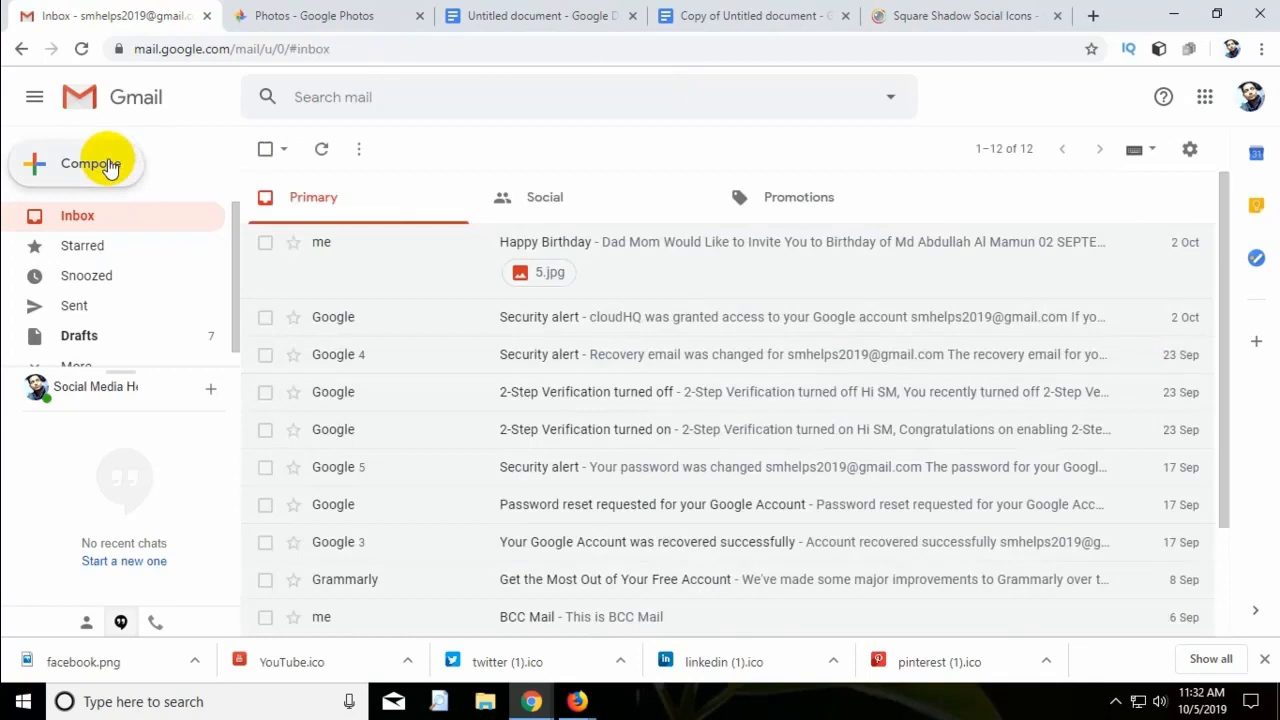
Compose a new message and review the automatically added signature in its body.
left_click(108, 165)
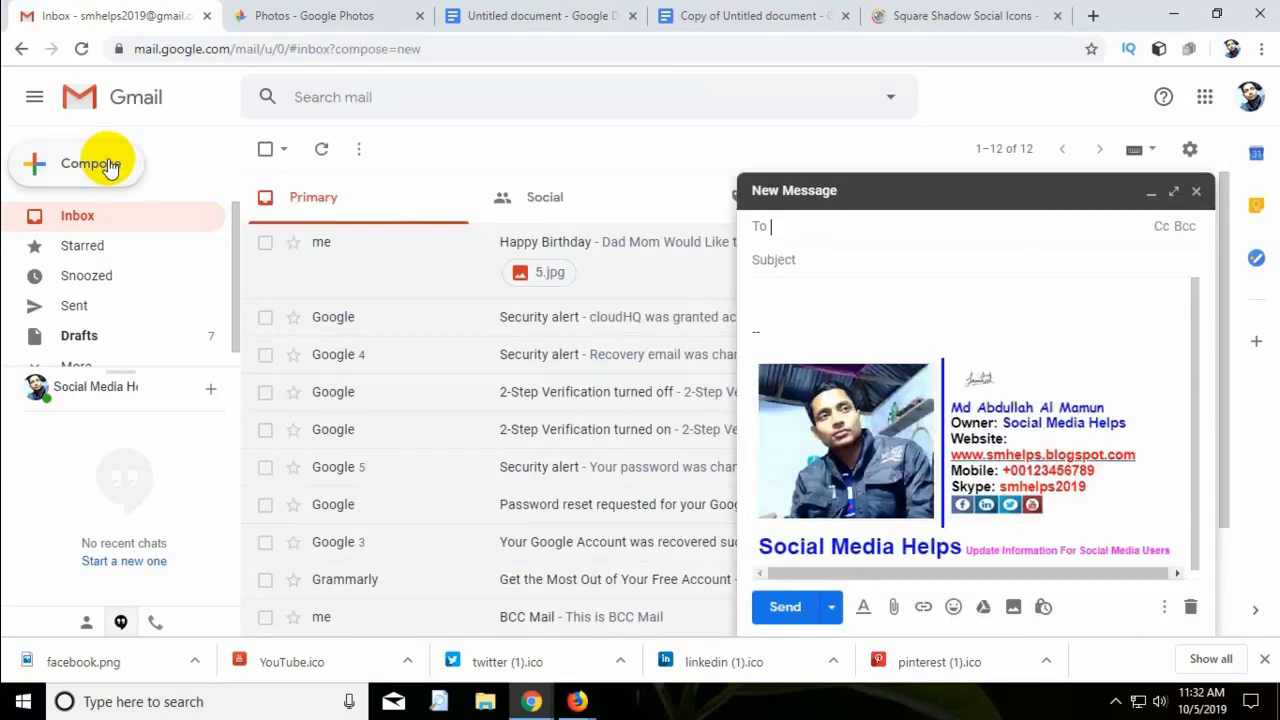
left_click(1027, 531)
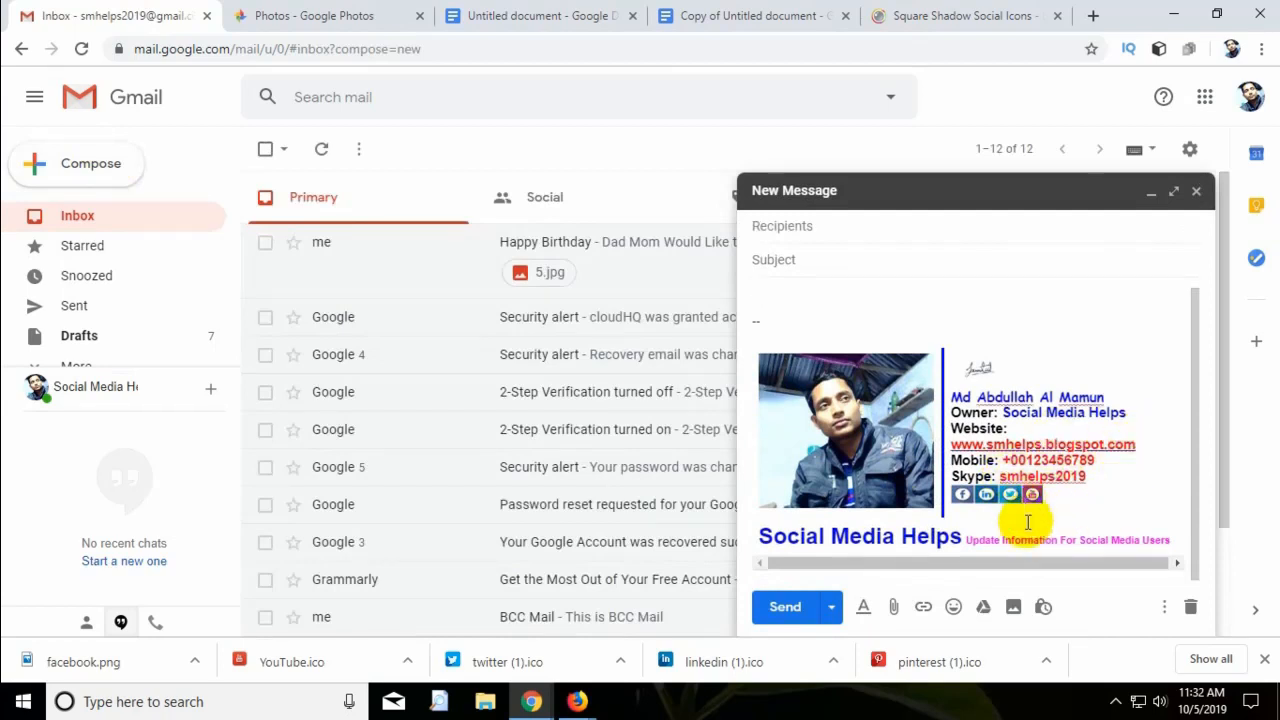
scroll(1027, 522, "up", 1)
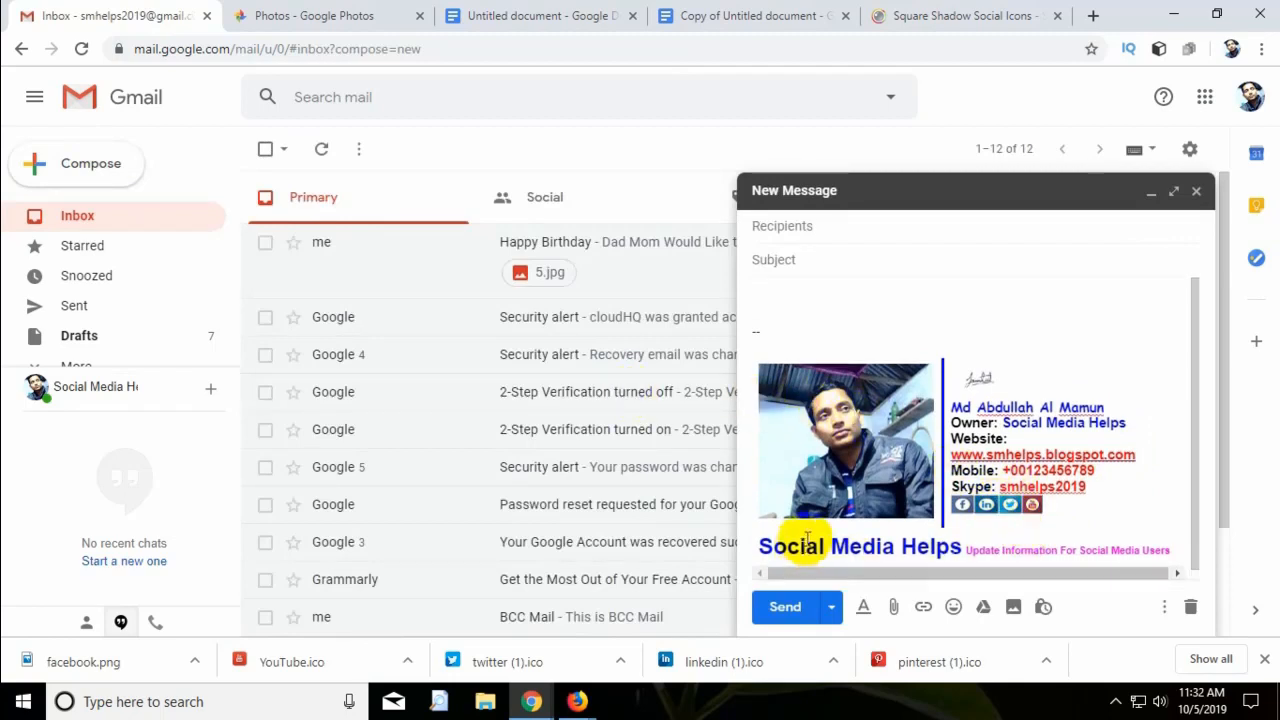
scroll(1133, 502, "down", 1)
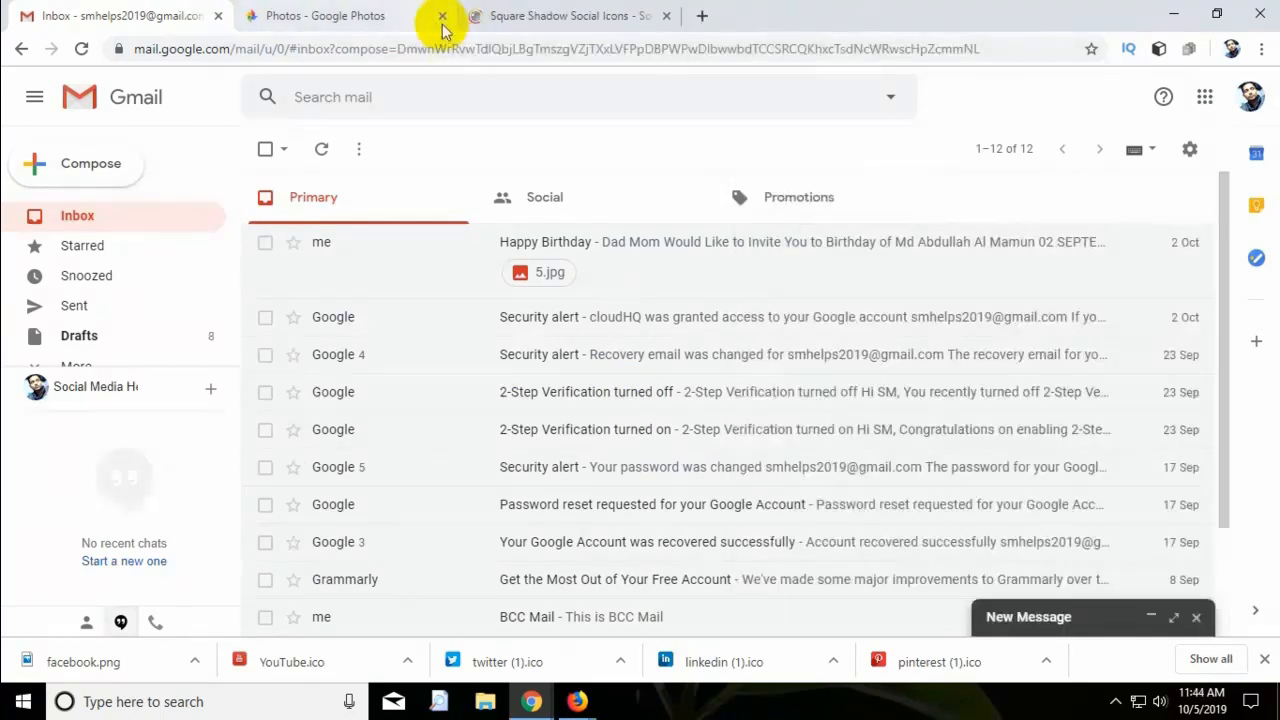
Close the Google Photos and social icons tabs and open Chrome's main menu.
left_click(443, 28)
left_click(443, 17)
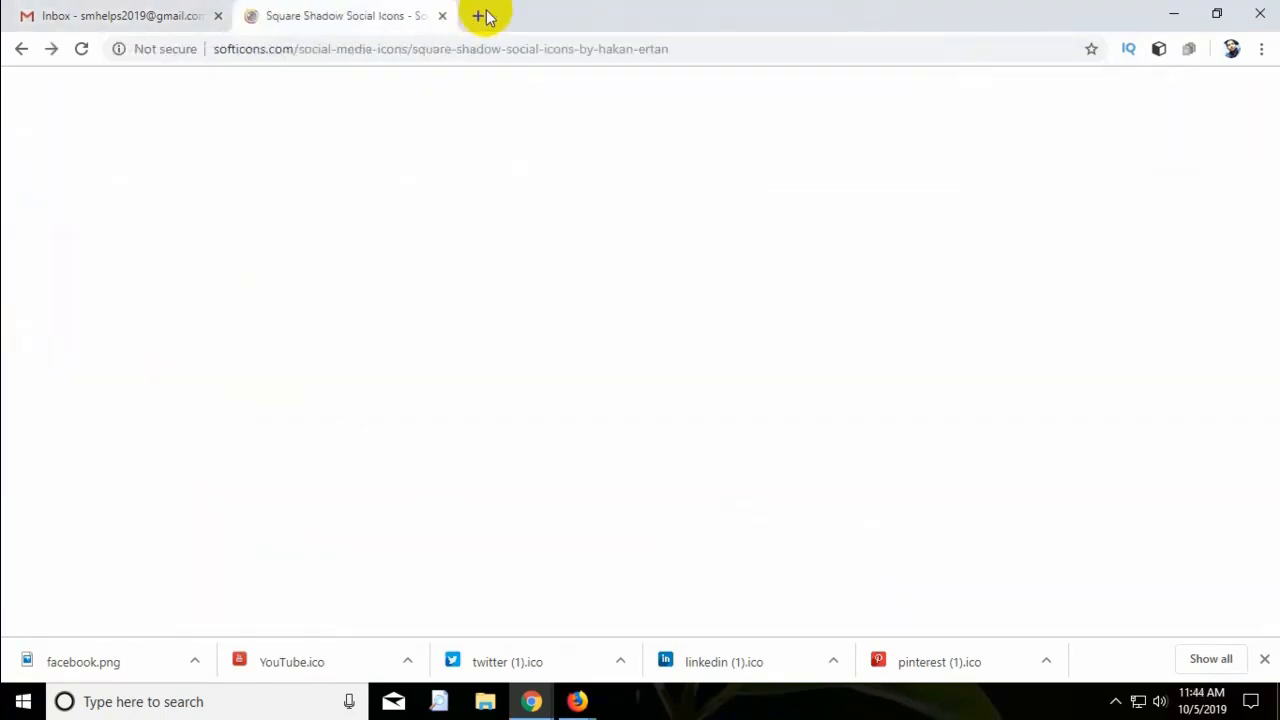
left_click(443, 17)
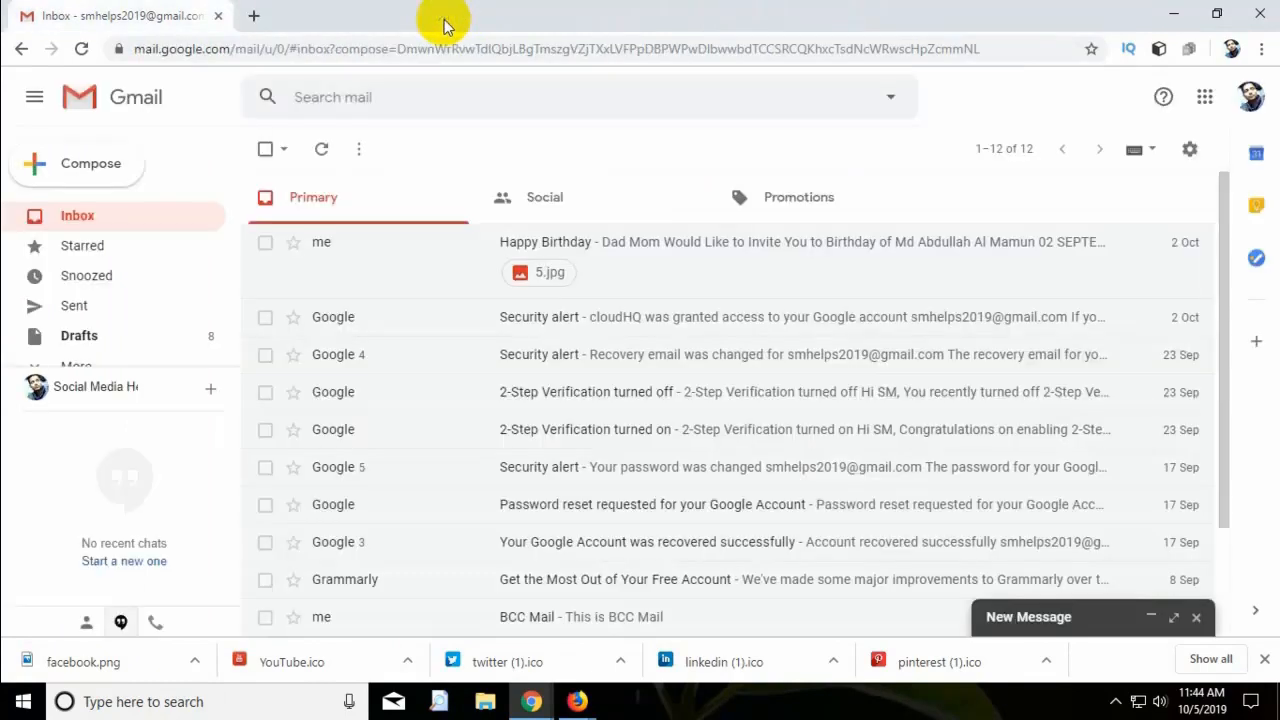
left_click(1260, 49)
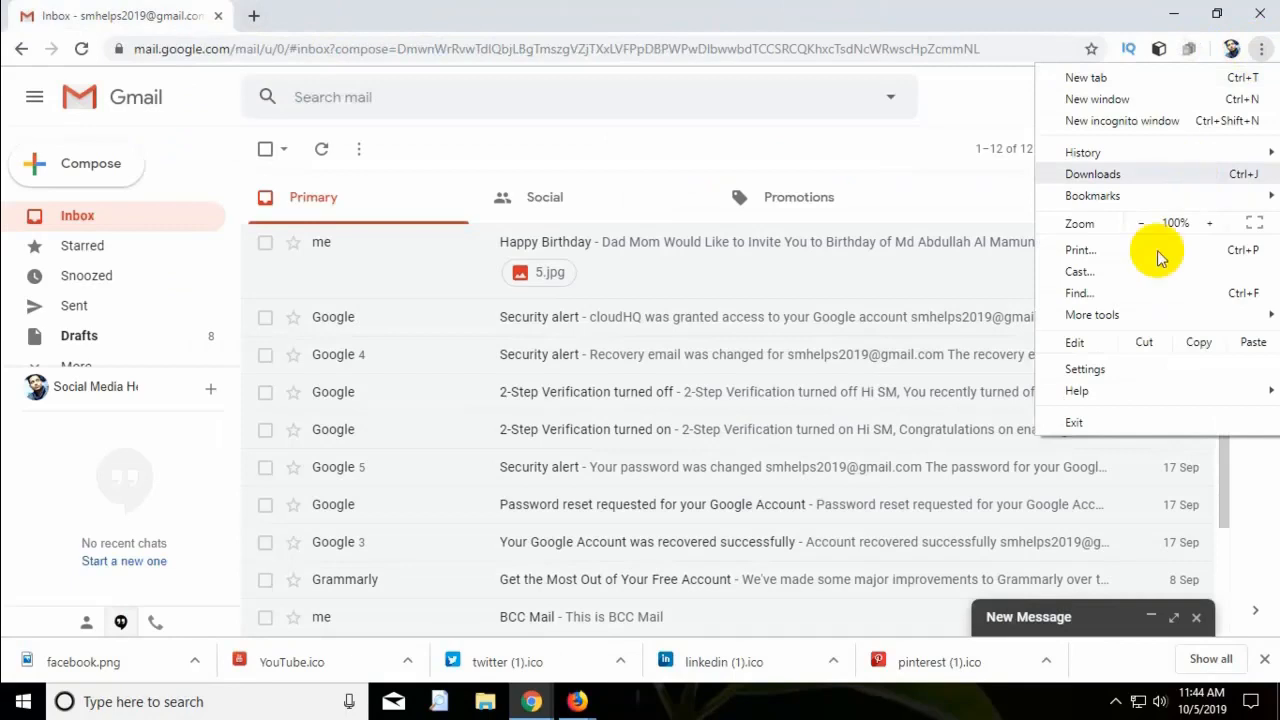
Go from Chrome's Extensions page to the Web Store and search 'free gmail signature'.
mouse_move(1148, 323)
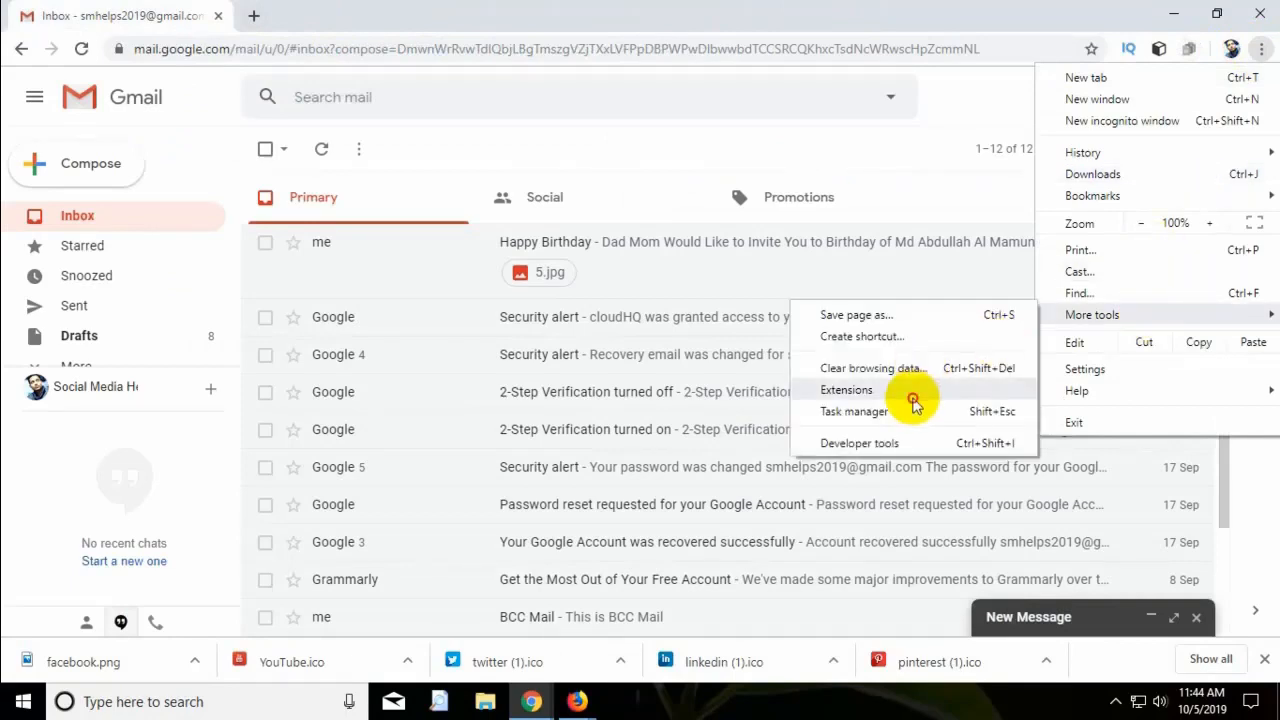
left_click(912, 397)
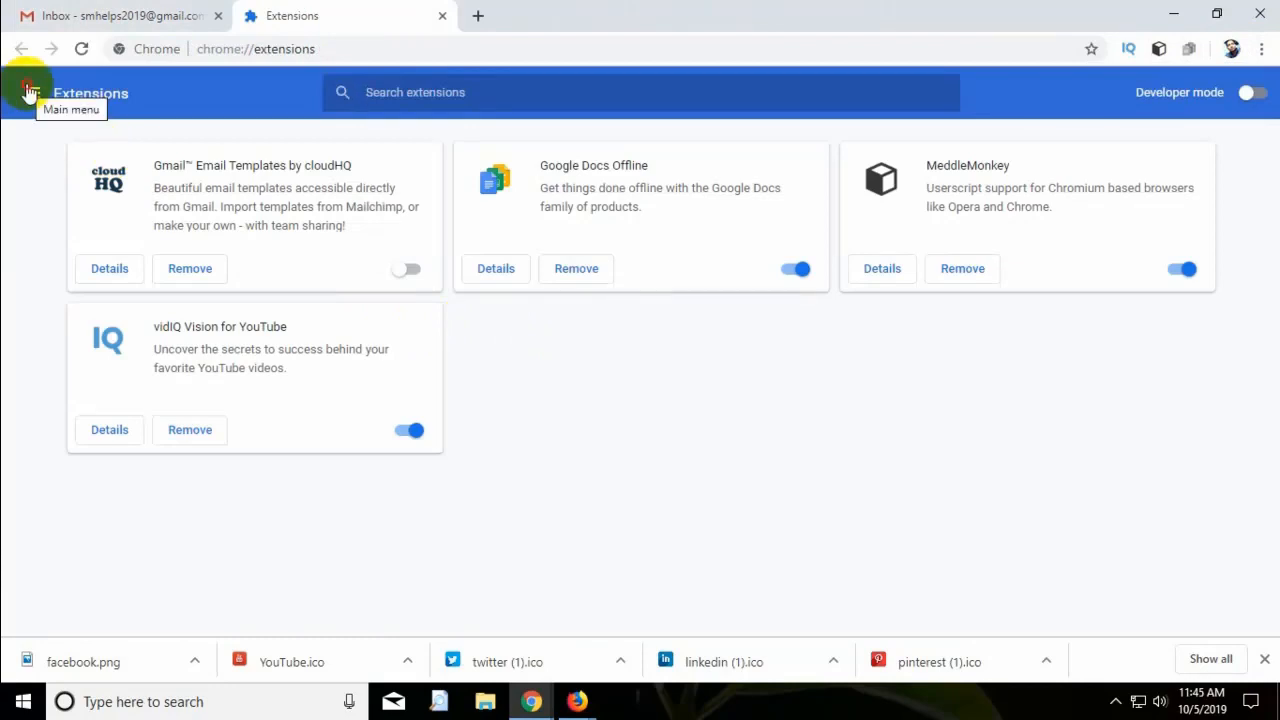
left_click(30, 93)
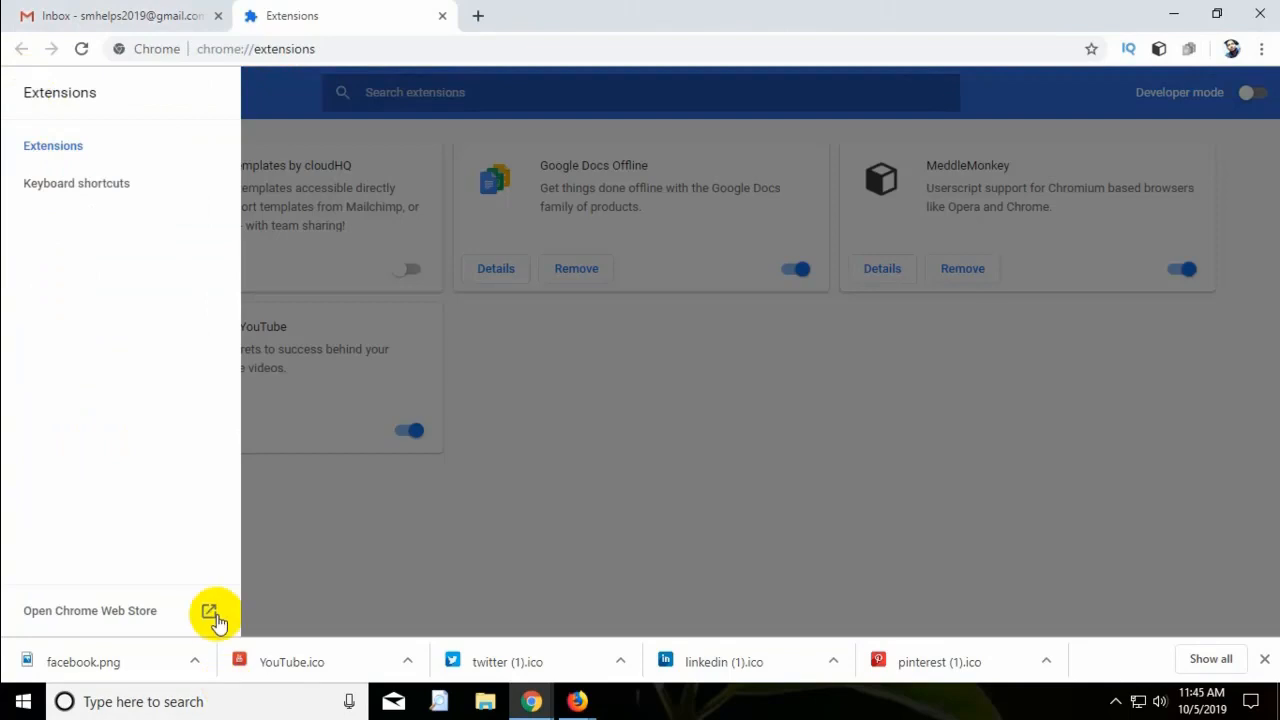
left_click(212, 616)
type("fr")
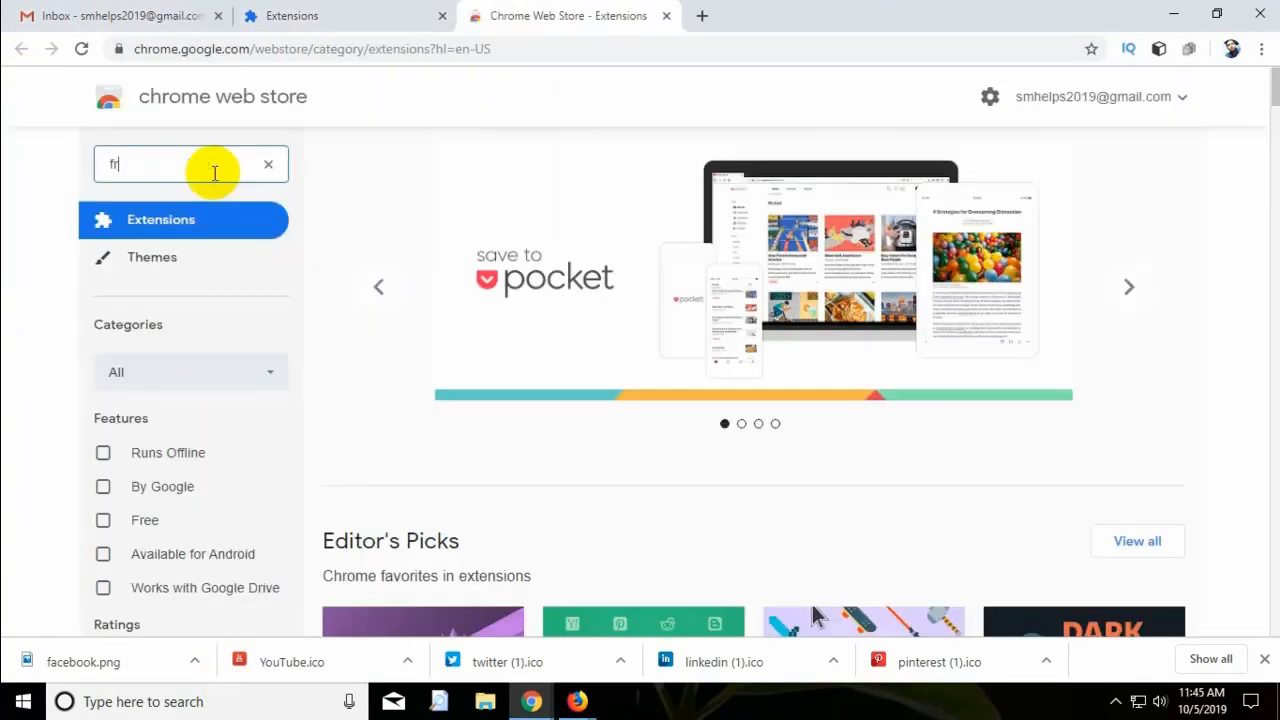
type("ee g")
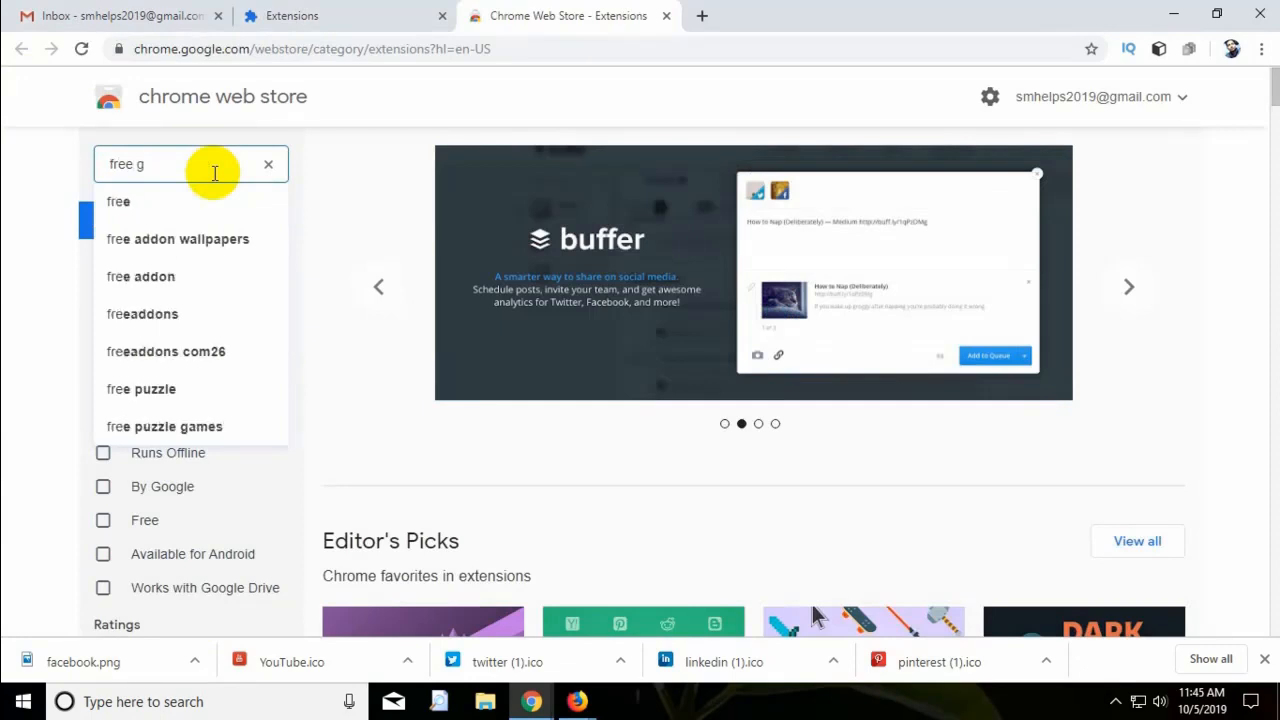
type("mail")
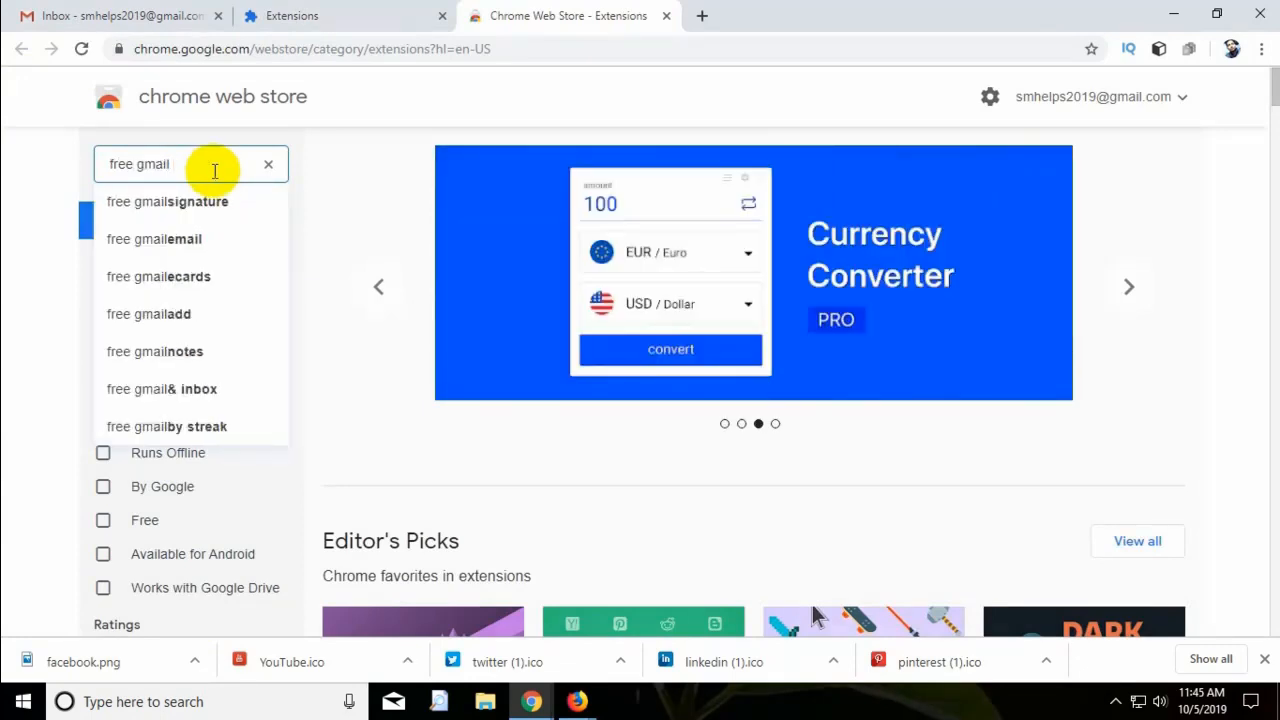
left_click(222, 205)
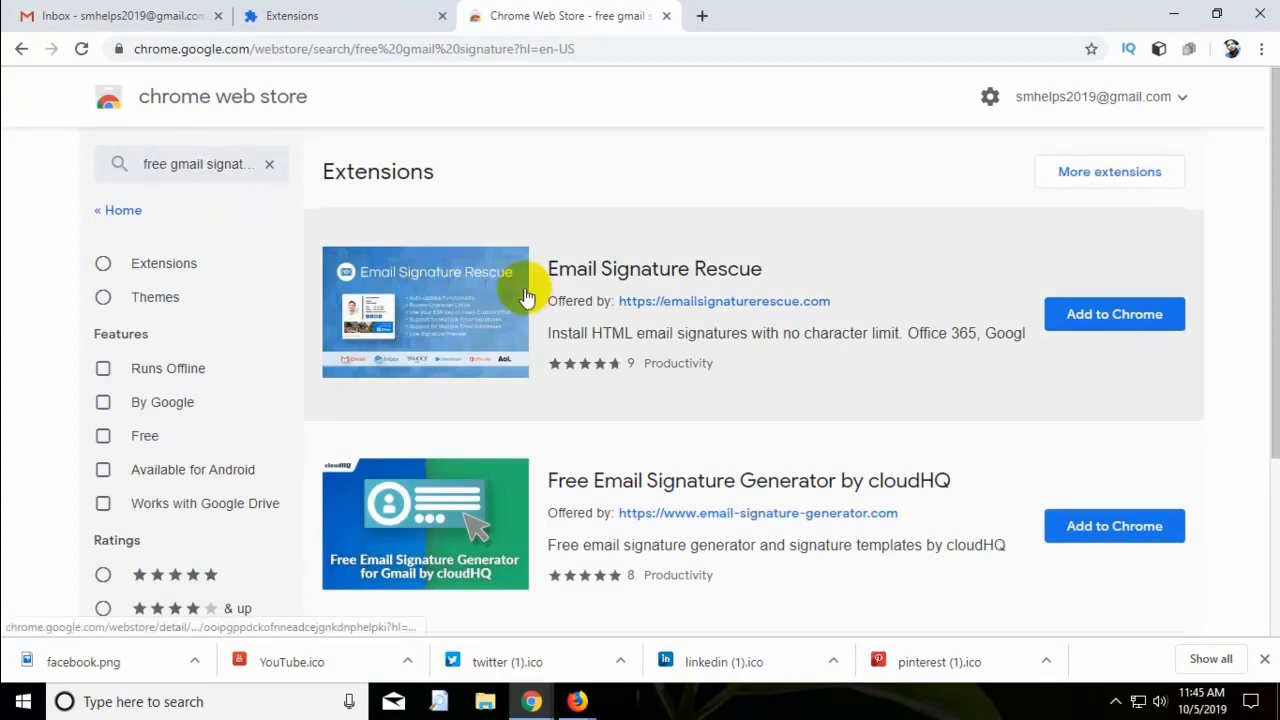
Add the Free Email Signature Generator by cloudHQ extension to Chrome and confirm.
scroll(457, 290, "down", 3)
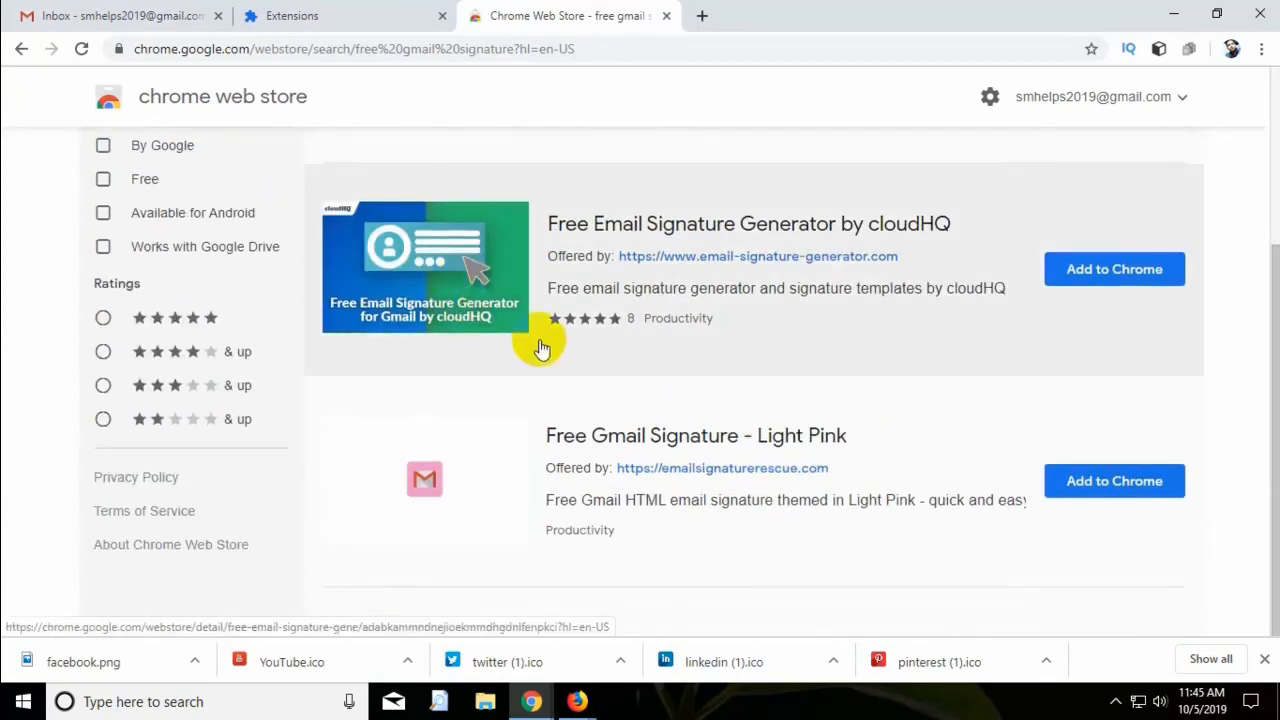
scroll(540, 348, "up", 2)
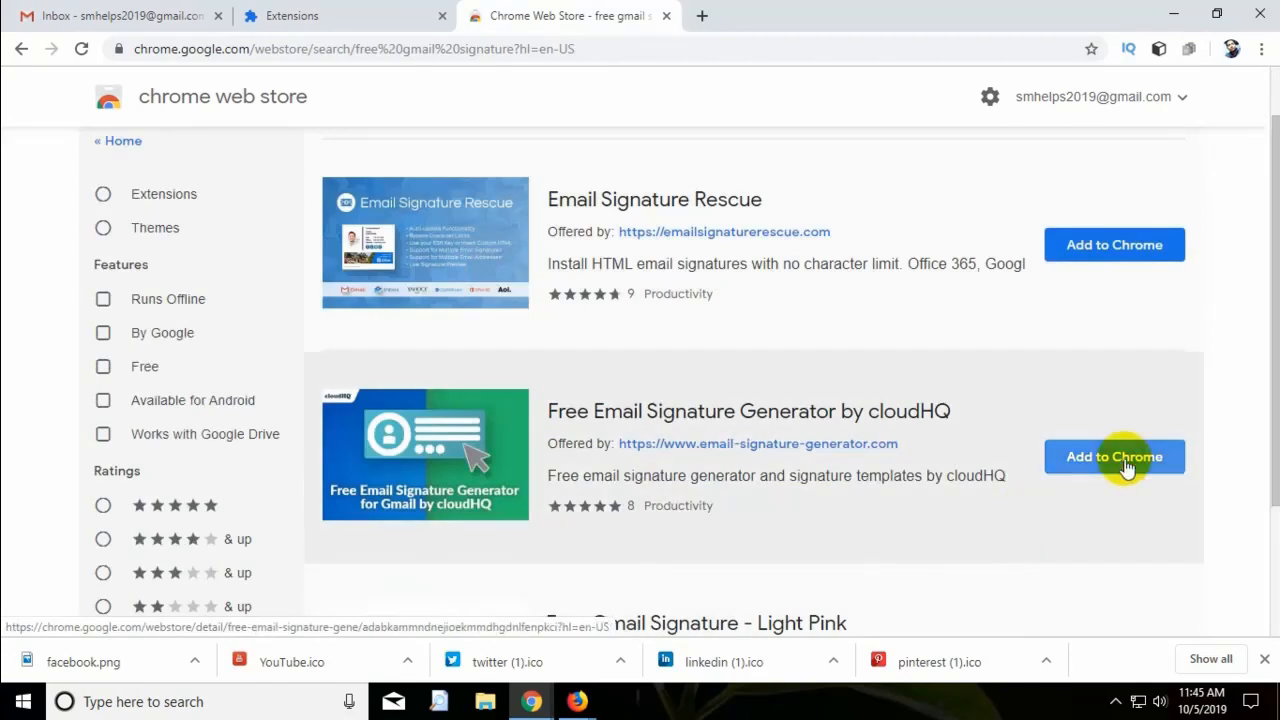
left_click(1127, 467)
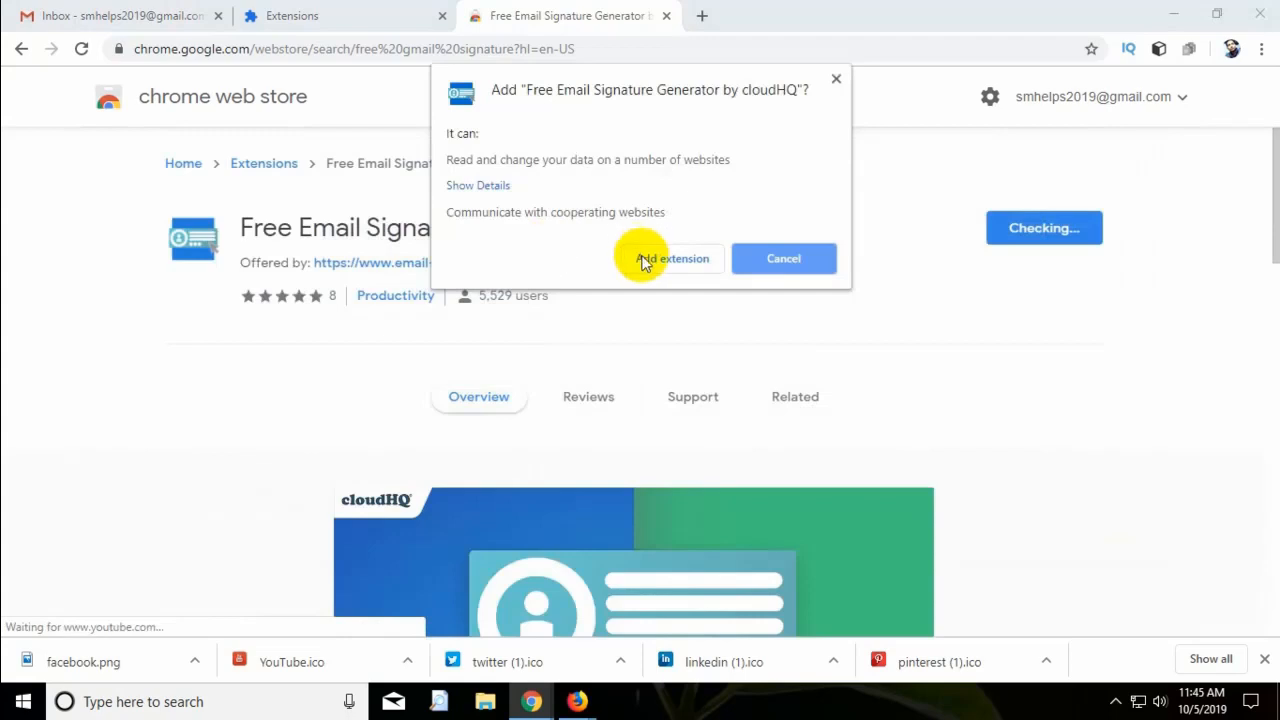
left_click(645, 258)
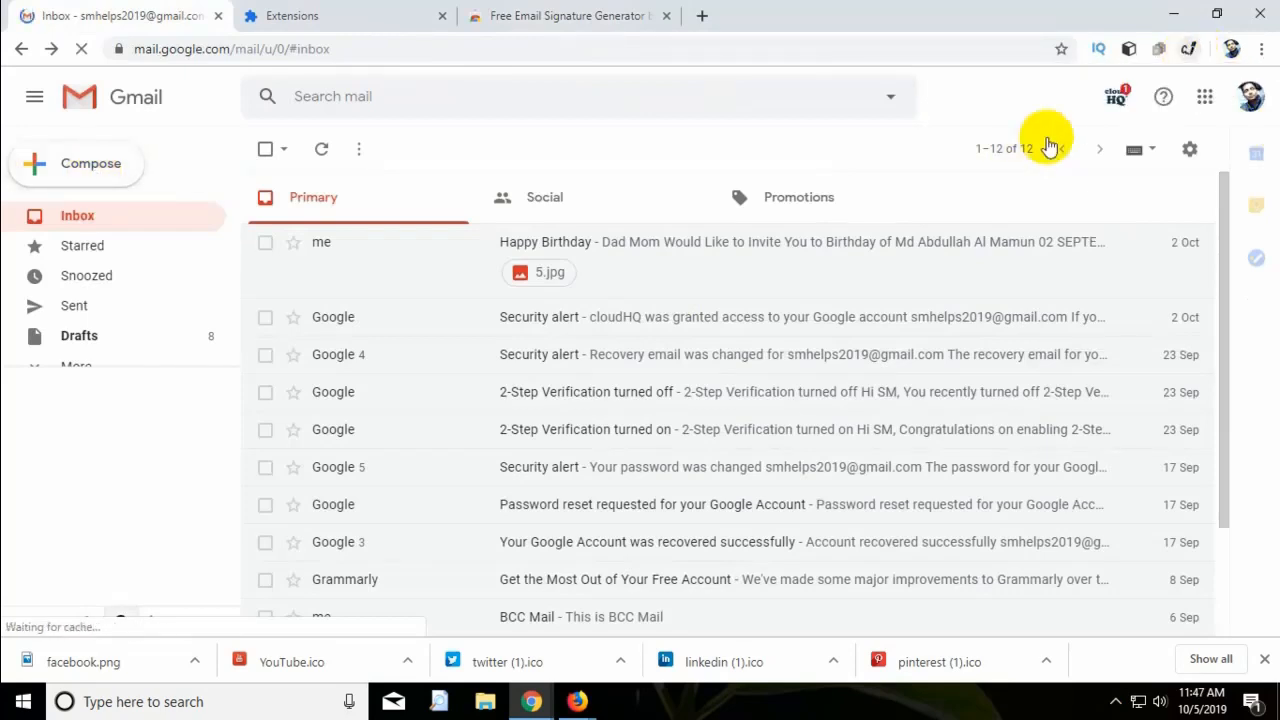
Dismiss Gmail's cloudHQ apps panel and launch Email Signature Generator from the toolbar icon.
left_click(1116, 100)
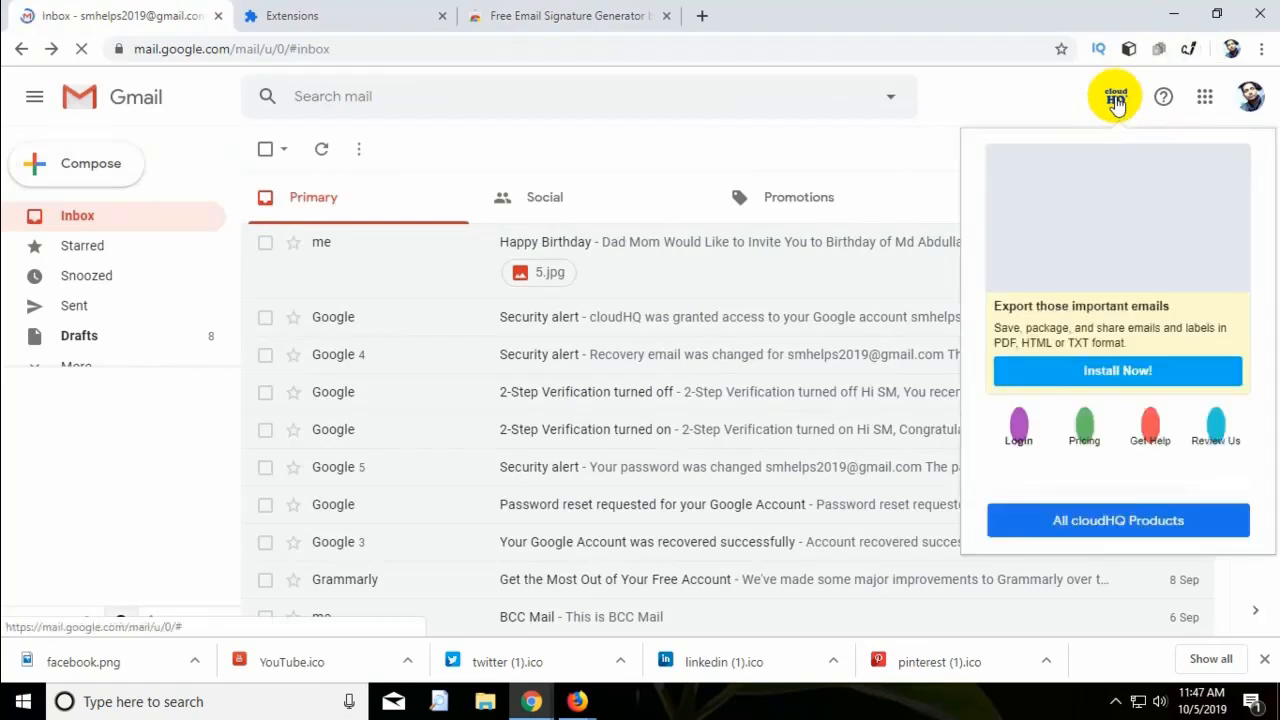
left_click(1183, 67)
left_click(1188, 48)
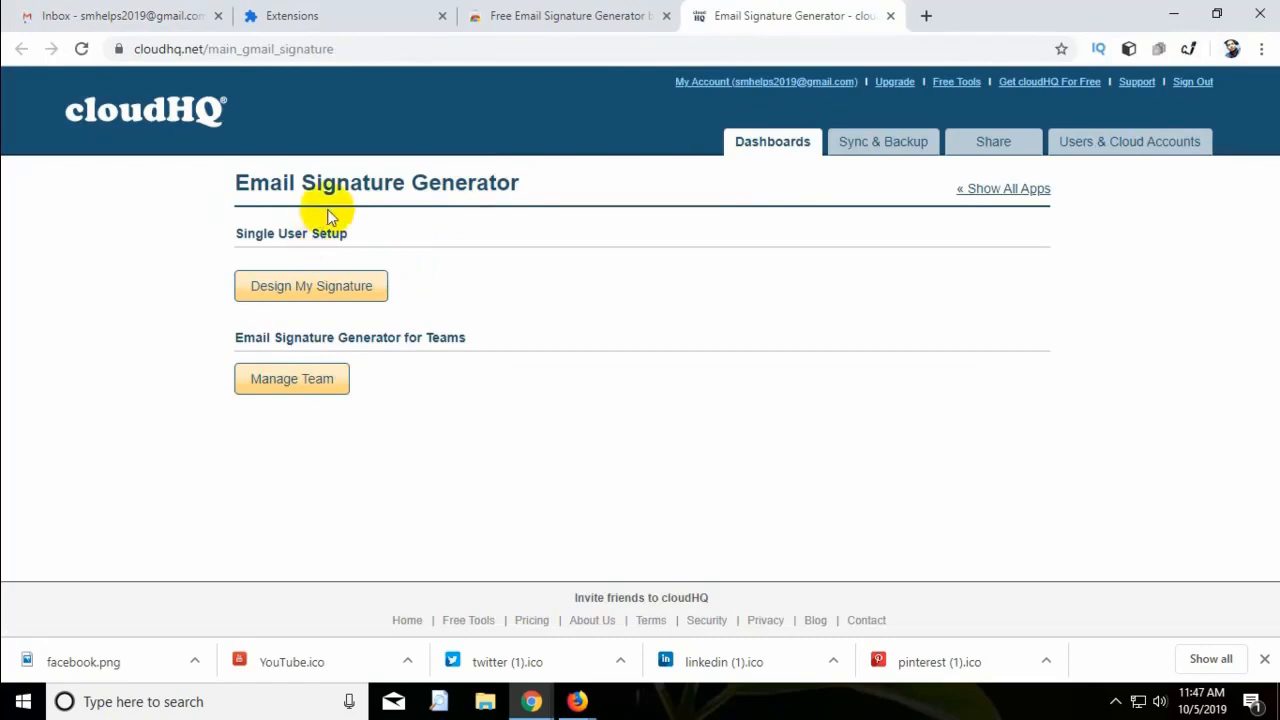
Start a Design My Signature draft and upload the Desktop's Social-Media-Helps image as logo.
left_click(316, 287)
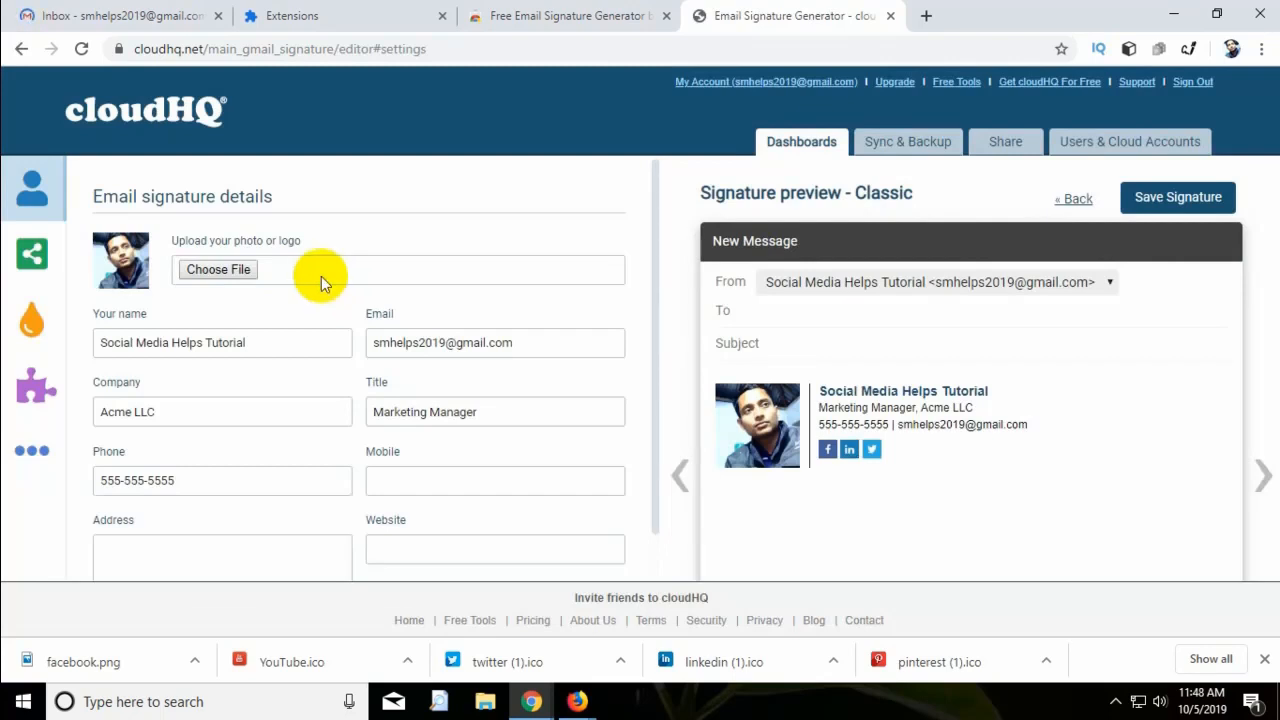
left_click(218, 270)
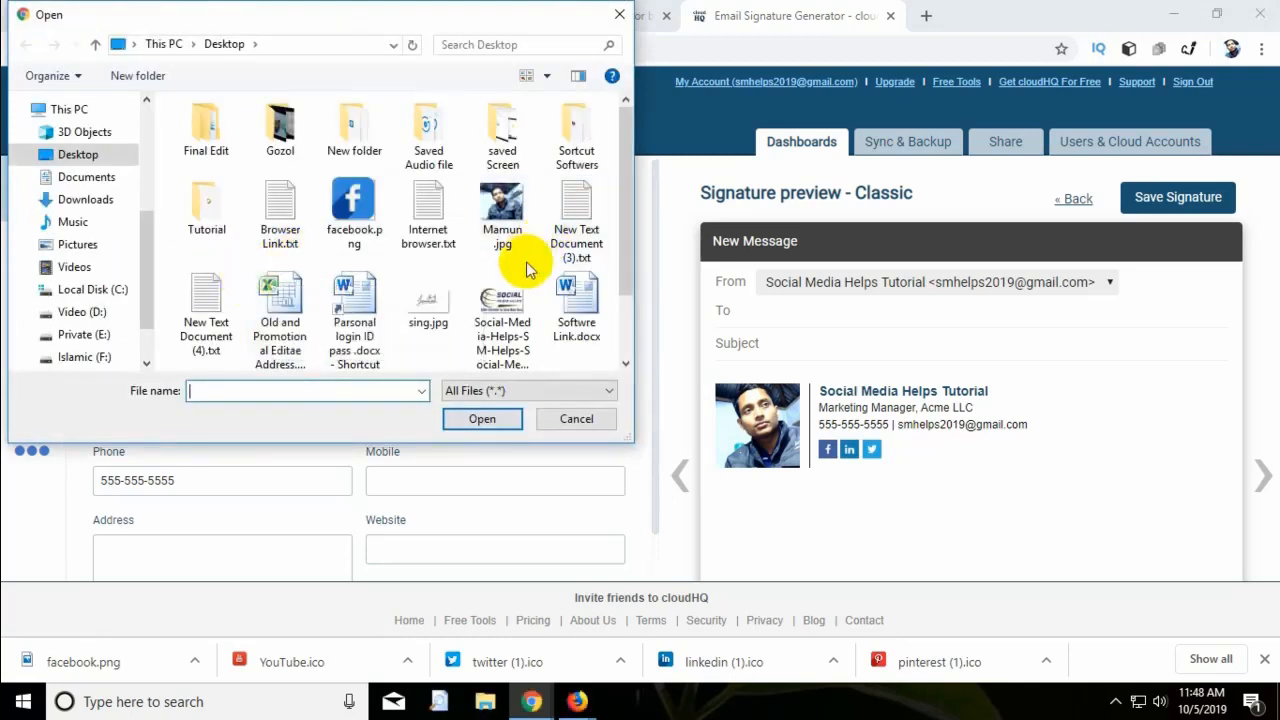
left_click(502, 305)
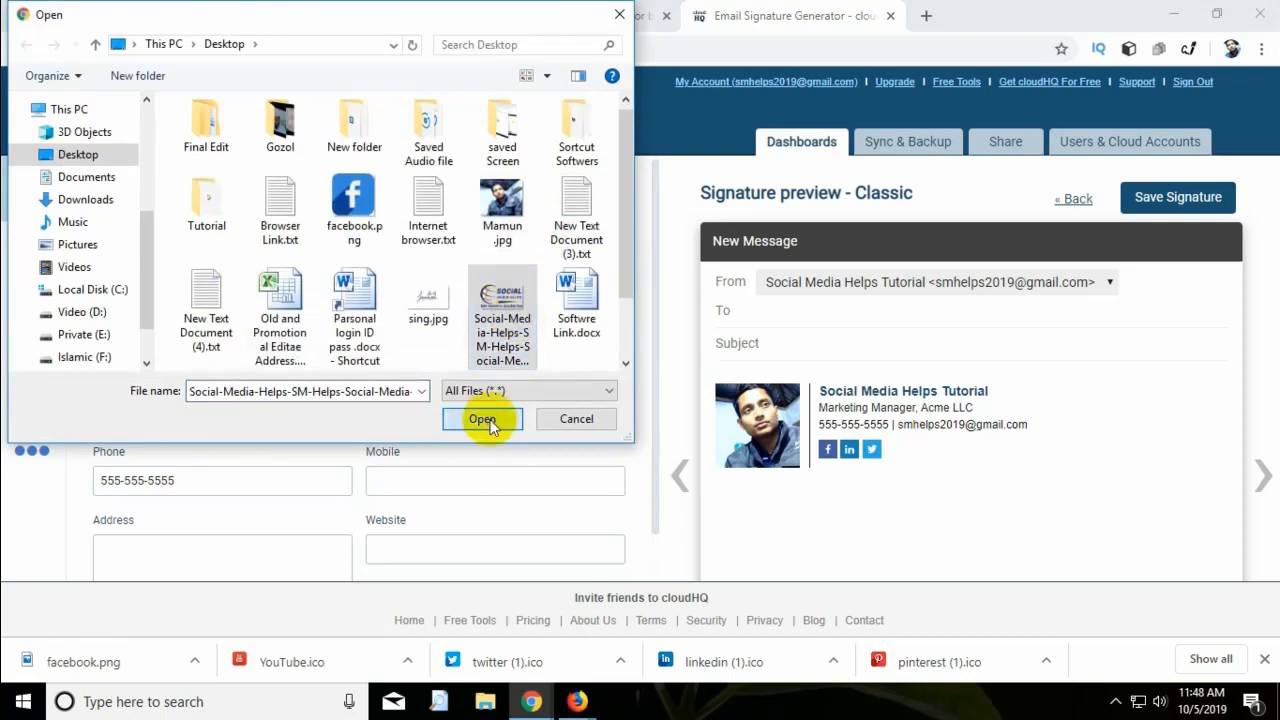
left_click(482, 420)
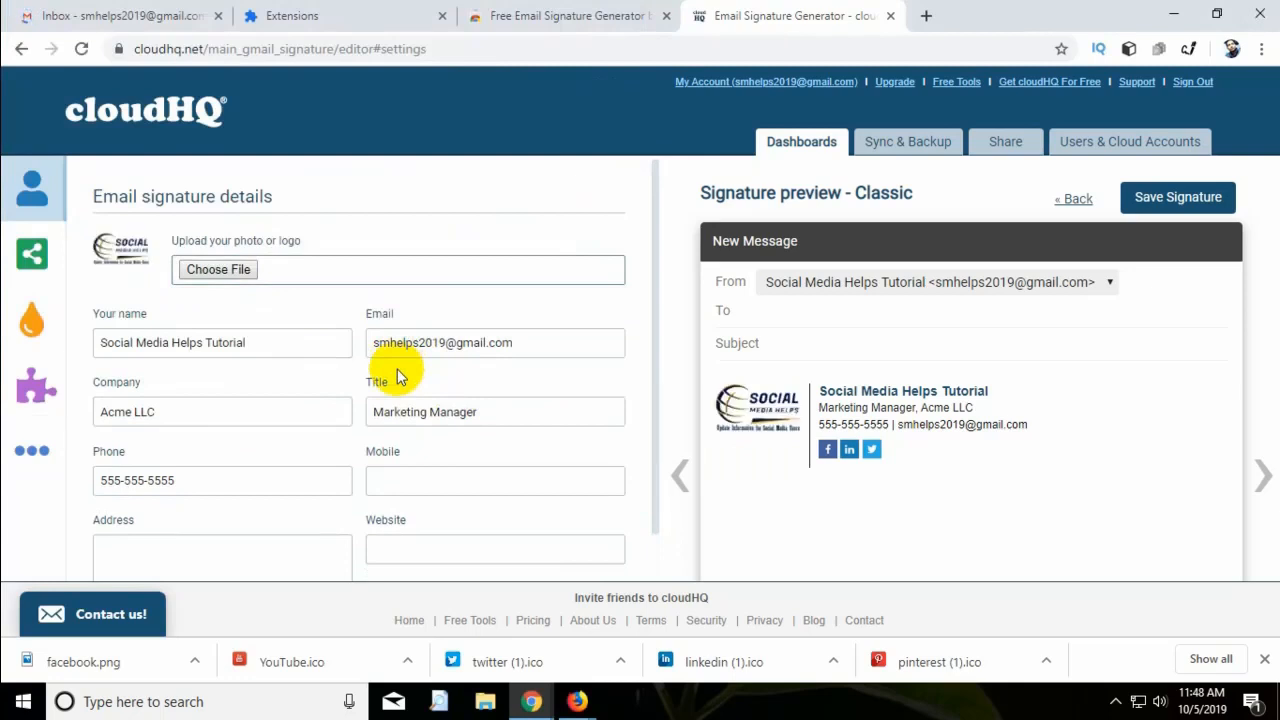
Replace the 'Tutorial' name in the signature with the user's full name.
left_click_drag(260, 343, 25, 334)
key("BackSpace")
type("Md")
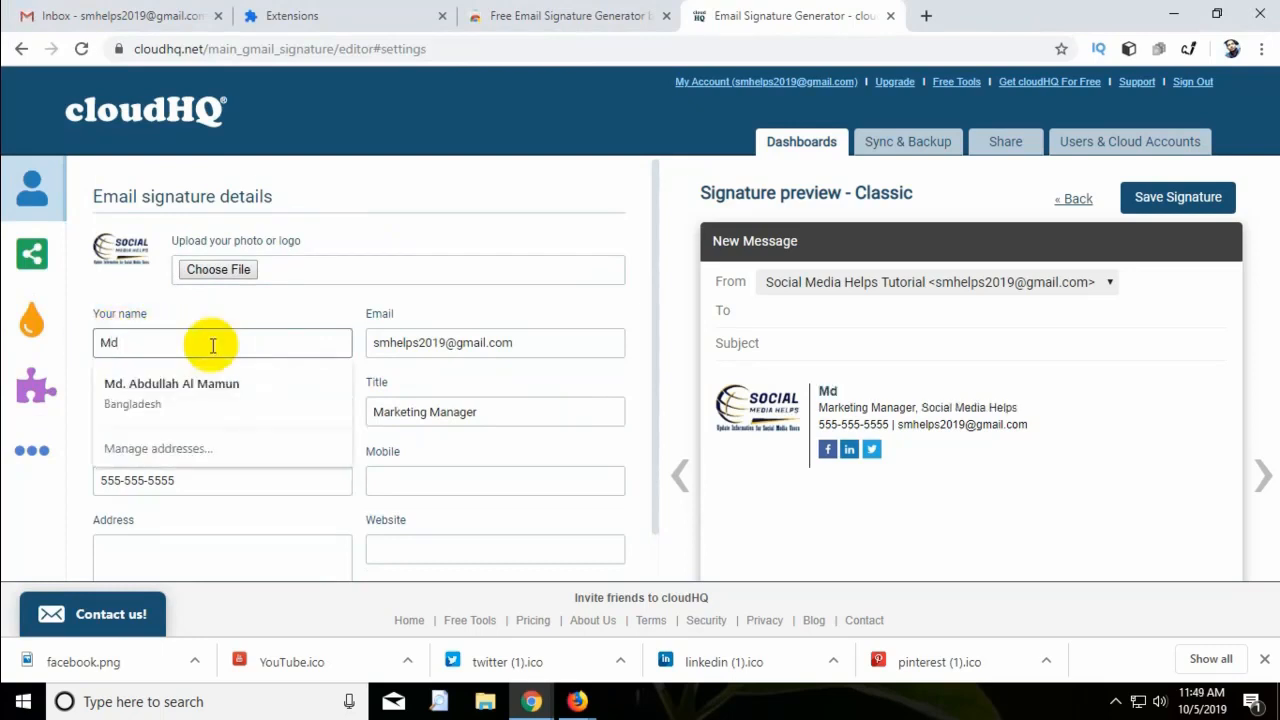
type(" Abdullah Al Mamun")
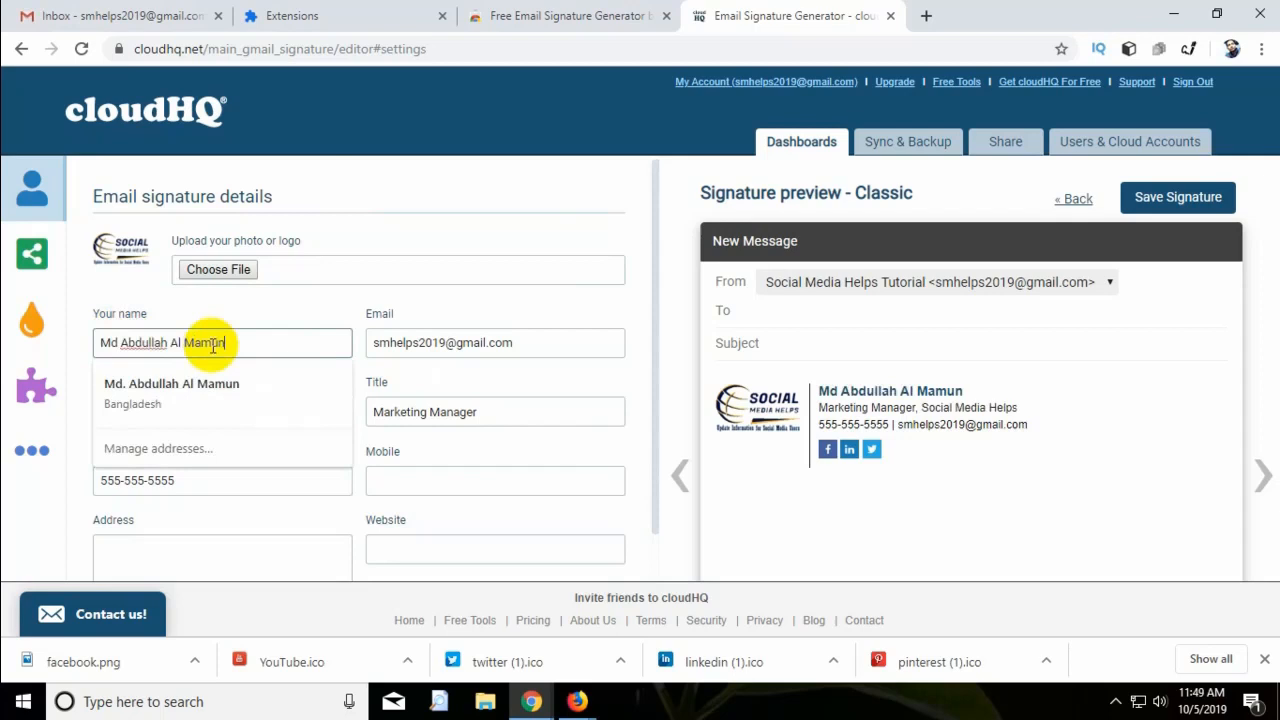
left_click(213, 477)
Enter a new phone number and the w.smhelps.blogspot.com website.
left_click_drag(214, 477, 86, 505)
type("+10012345678")
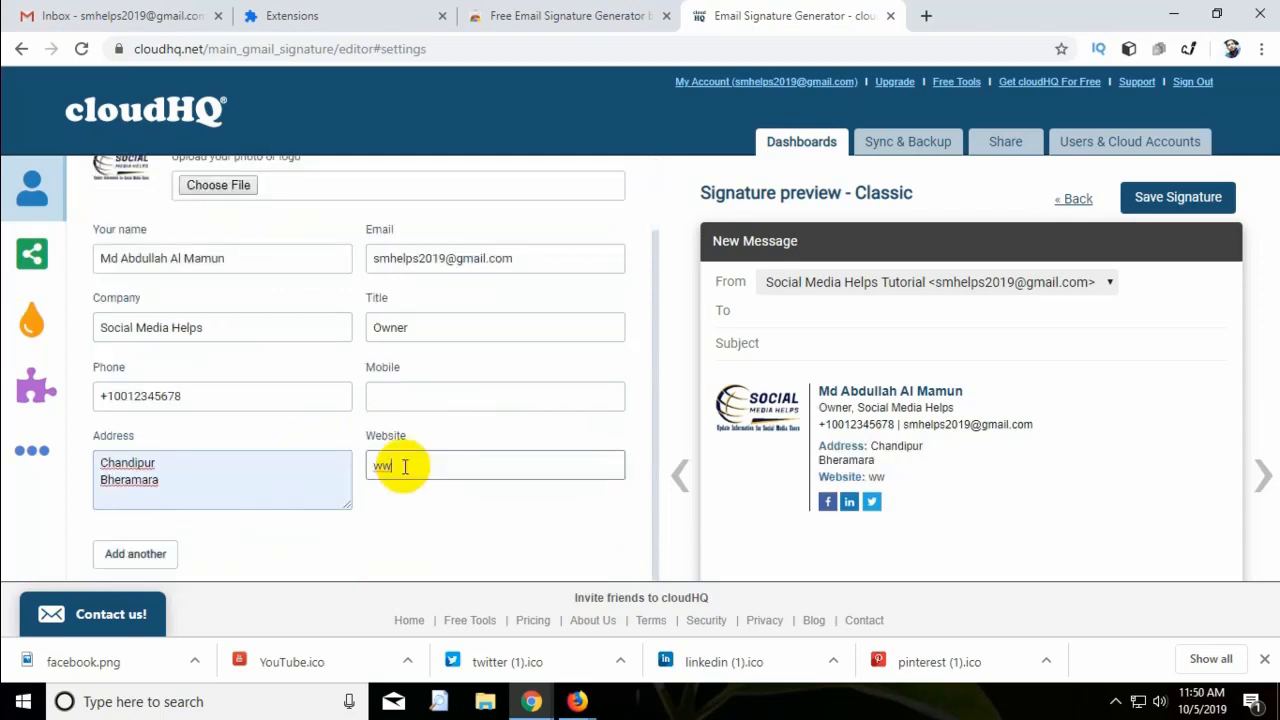
type("w.smhelps.blogspot.com")
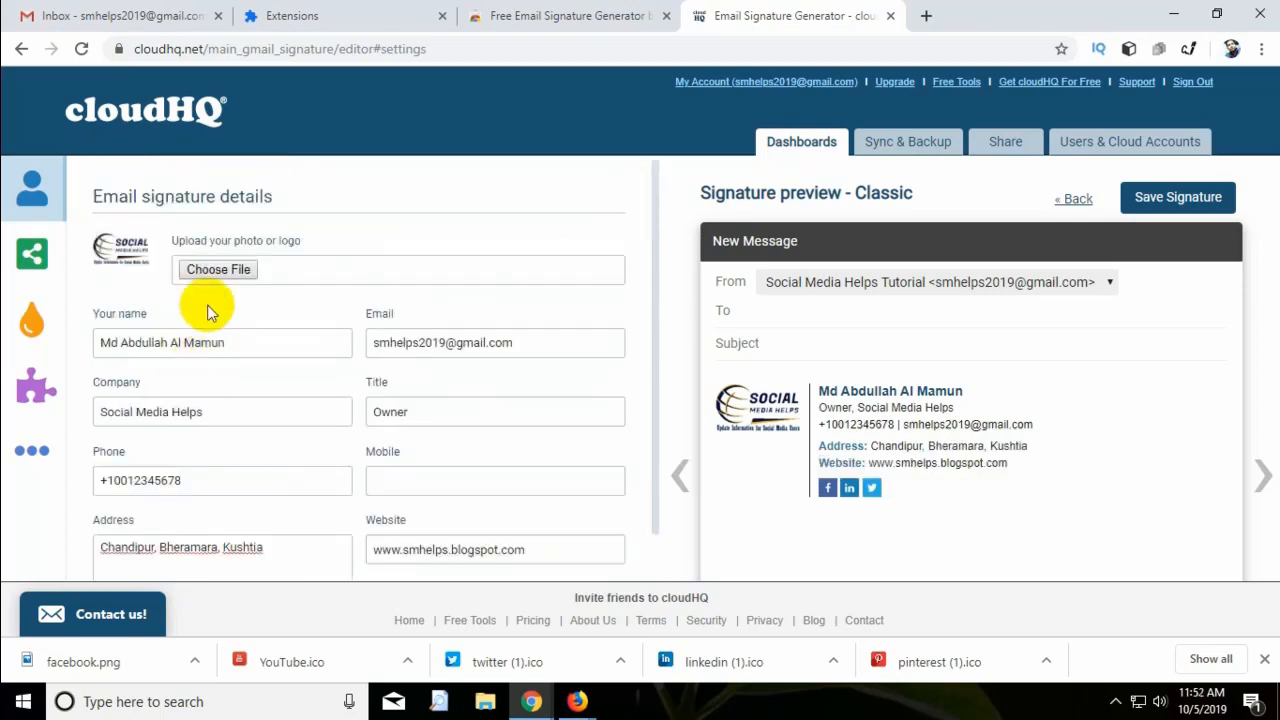
left_click(38, 254)
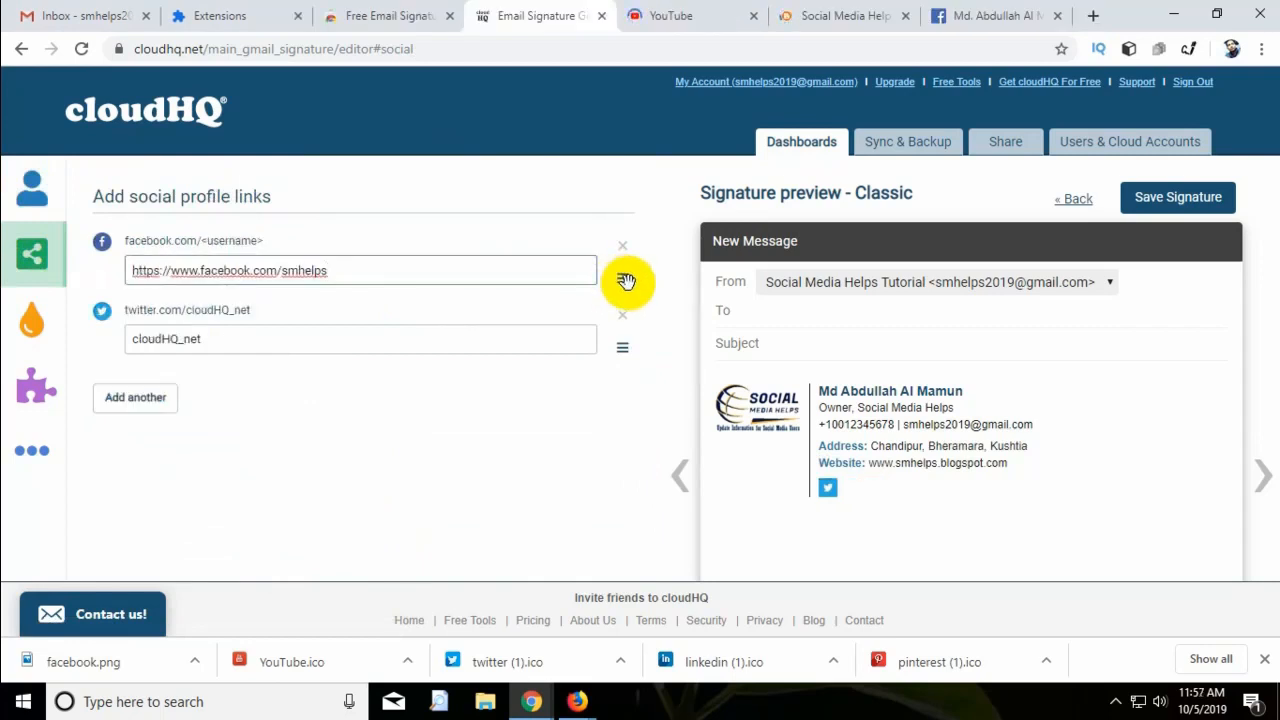
Point the Facebook and Twitter links to smhelps and add LinkedIn and YouTube fields.
left_click(309, 335)
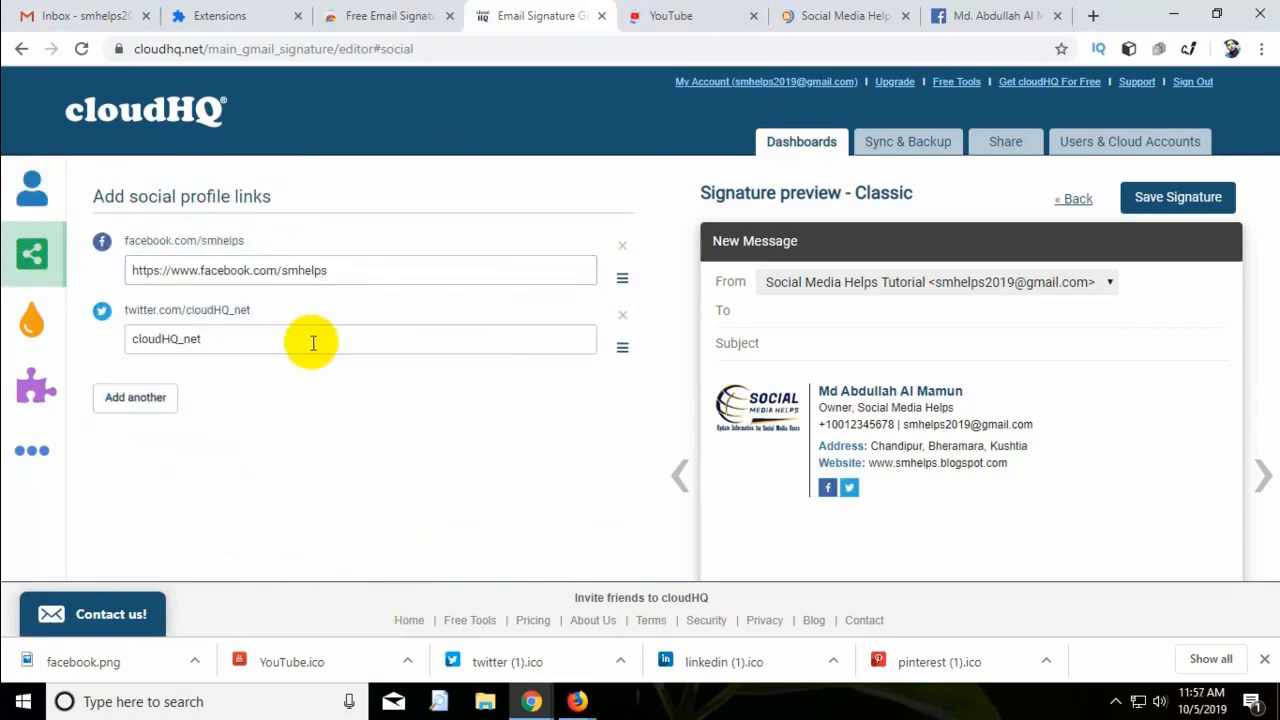
type("e")
type("lps")
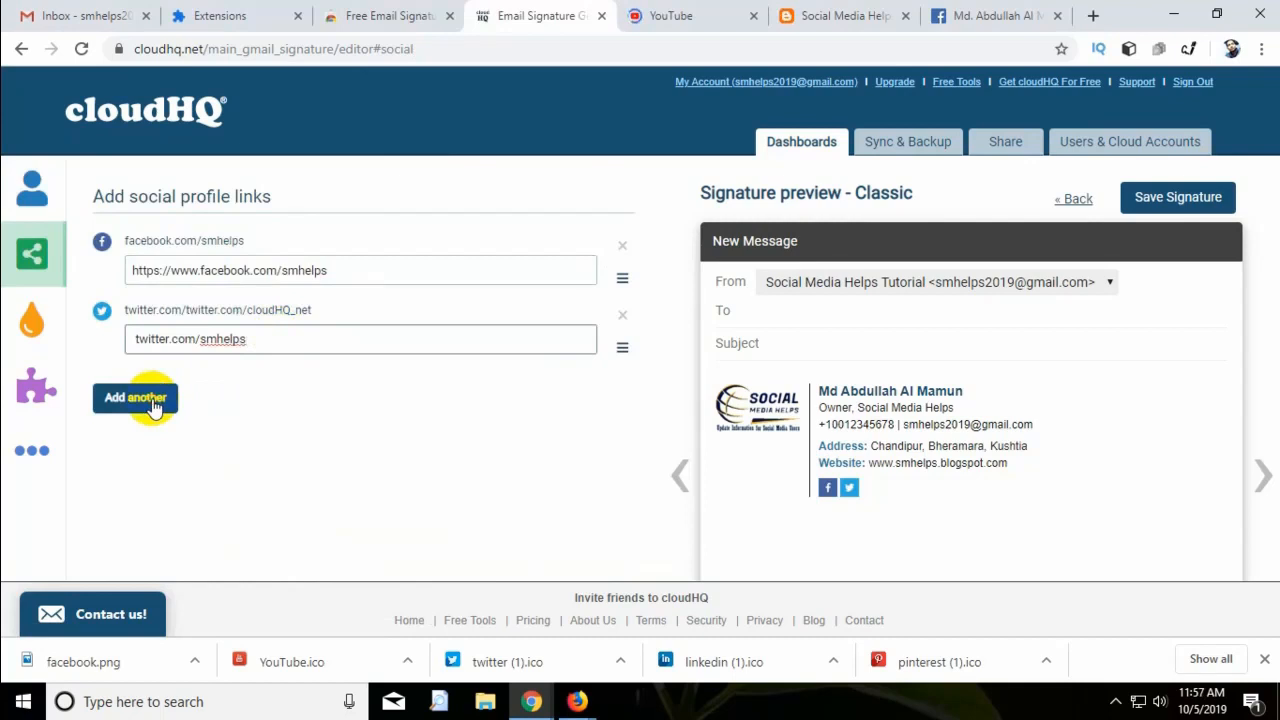
left_click(150, 400)
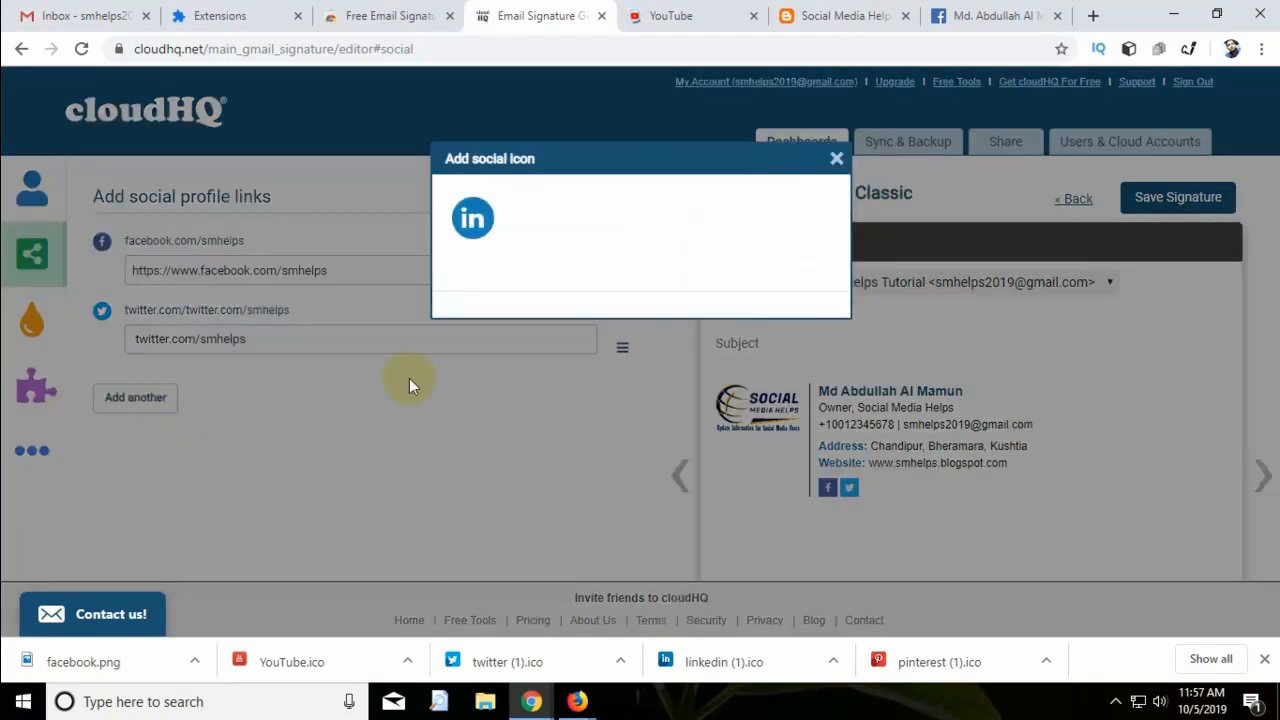
left_click(462, 214)
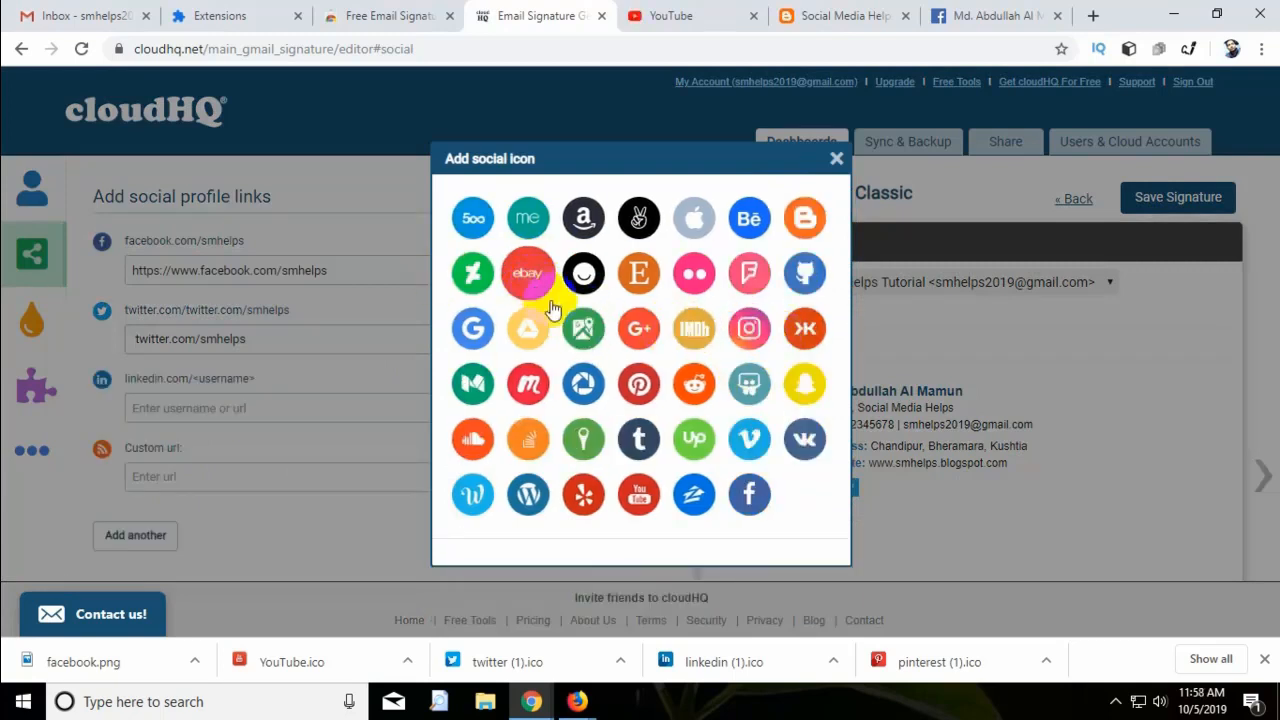
left_click(638, 498)
Copy the YouTube channel URL from the other tab into the YouTube link field.
key("ctrl+Tab")
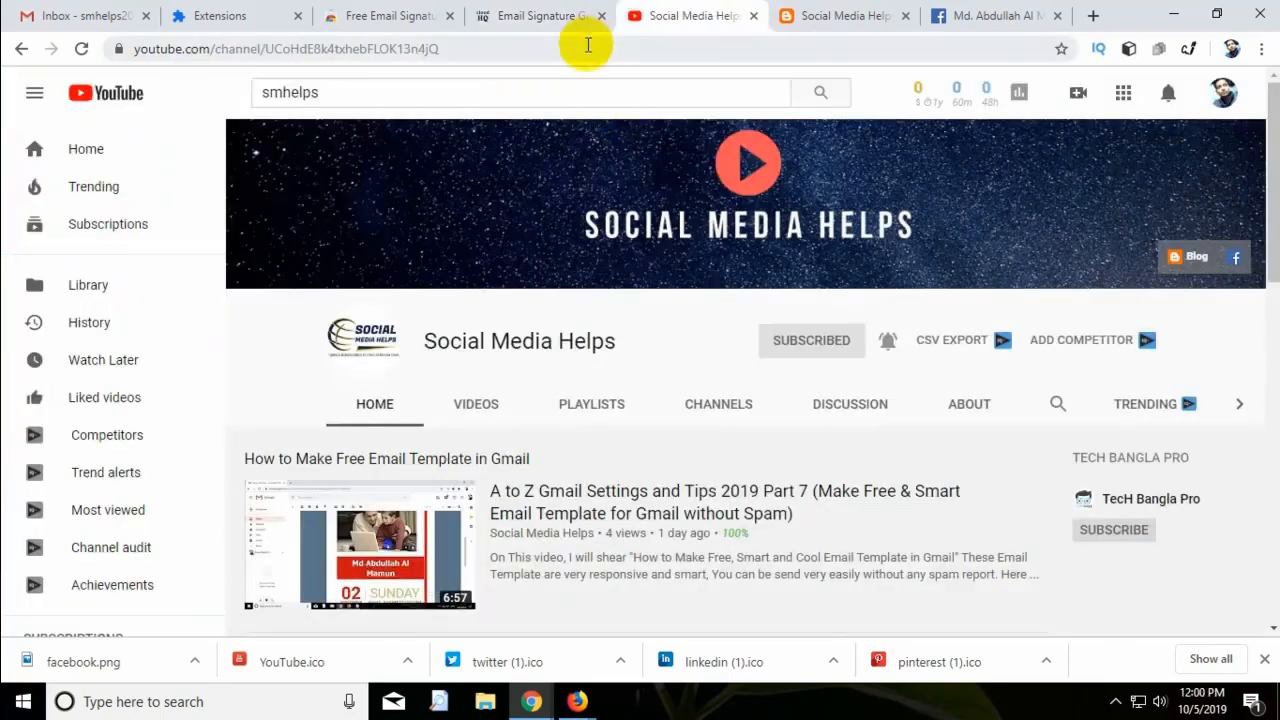
left_click(588, 44)
right_click(414, 47)
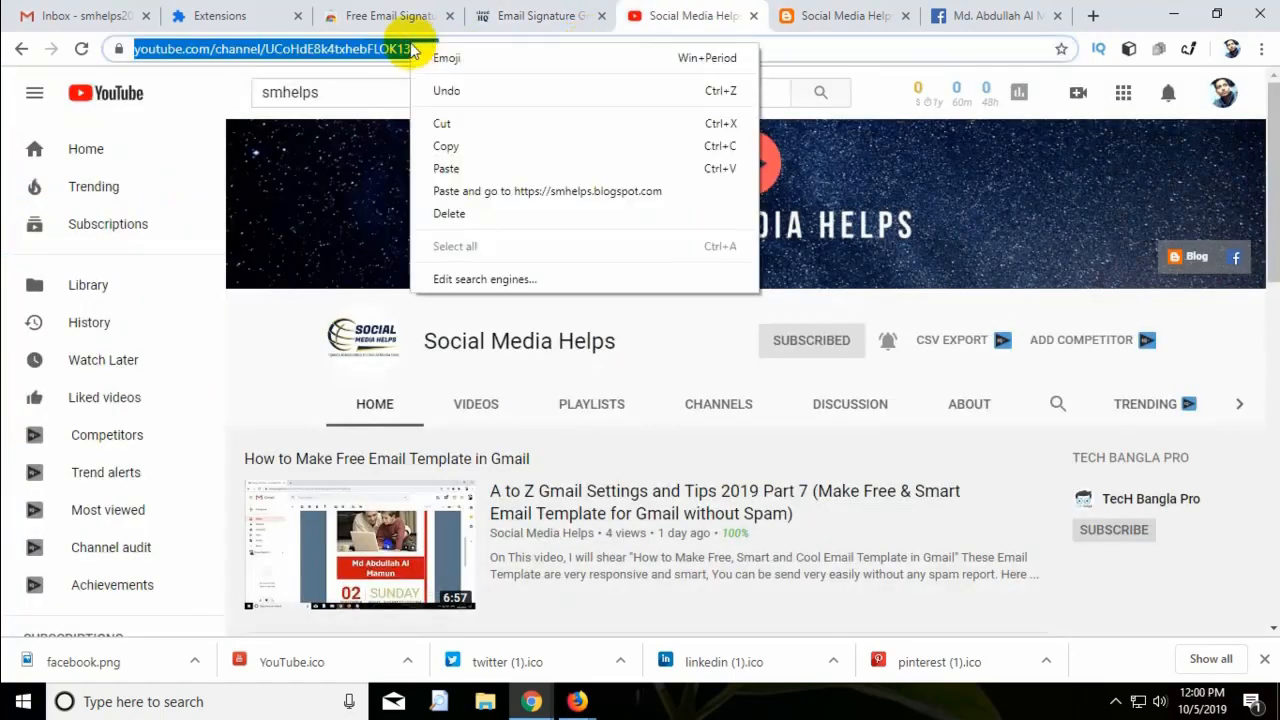
left_click(466, 147)
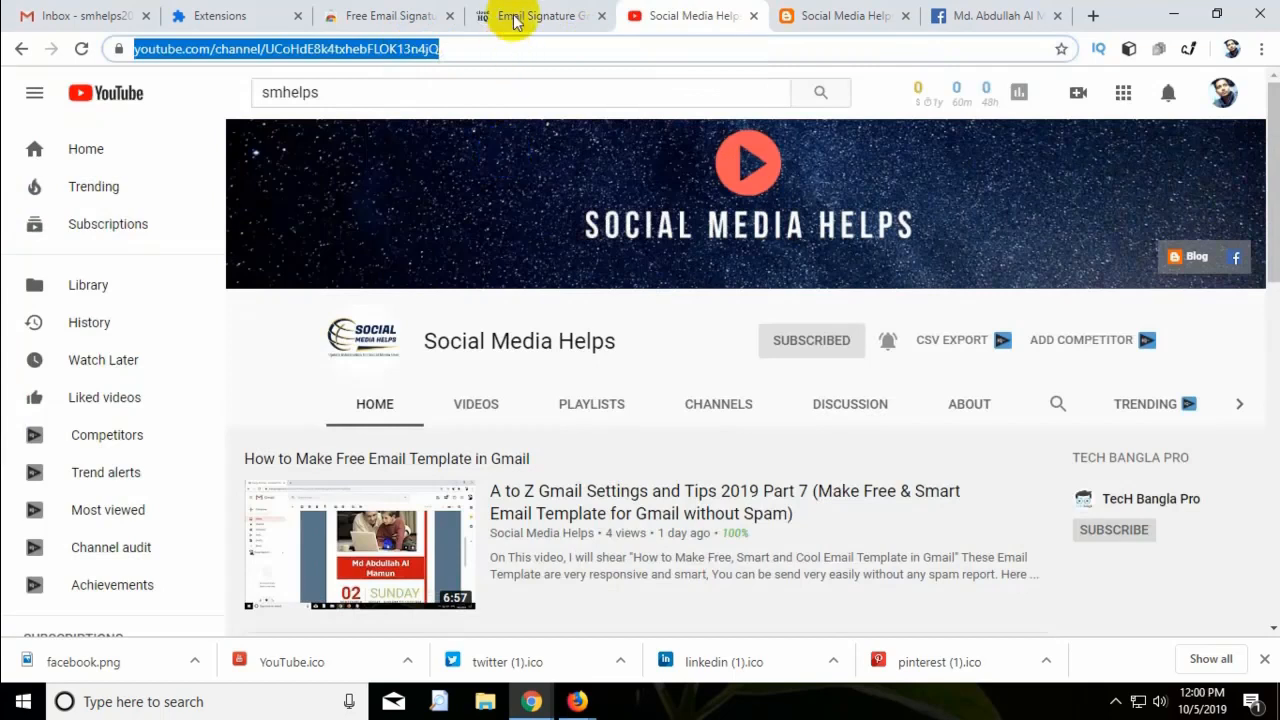
left_click(515, 22)
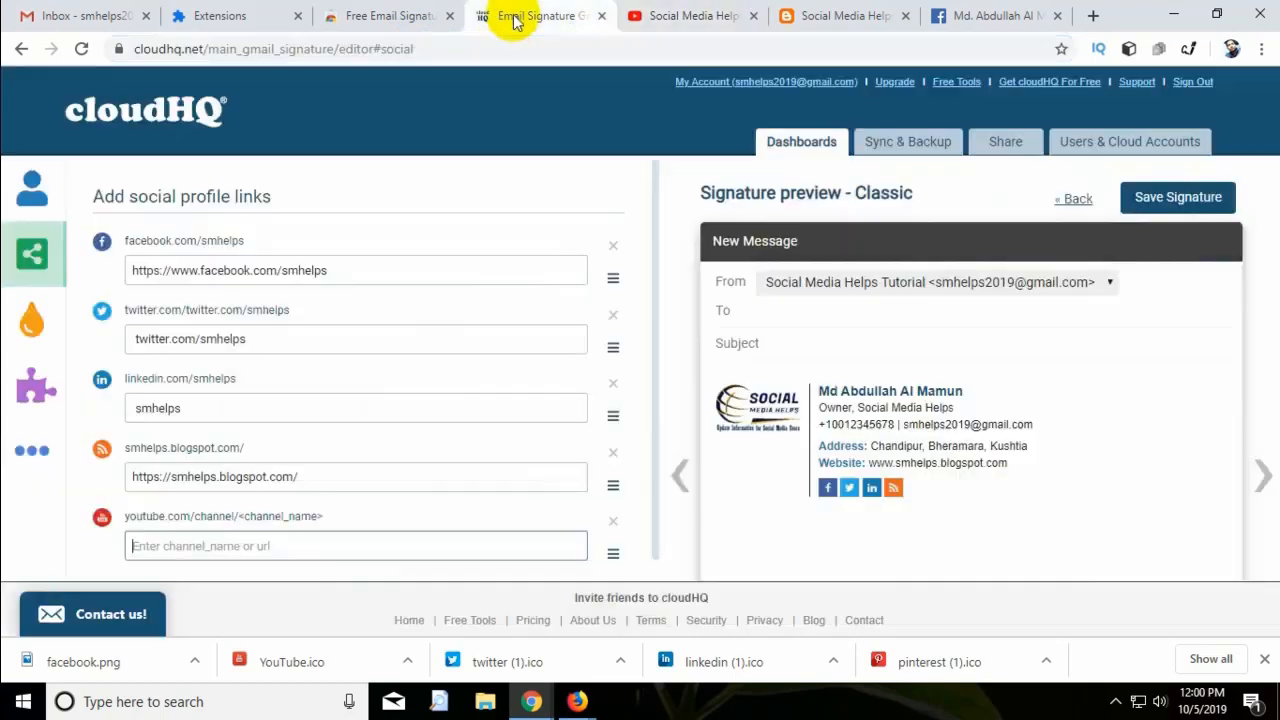
right_click(332, 549)
left_click(423, 427)
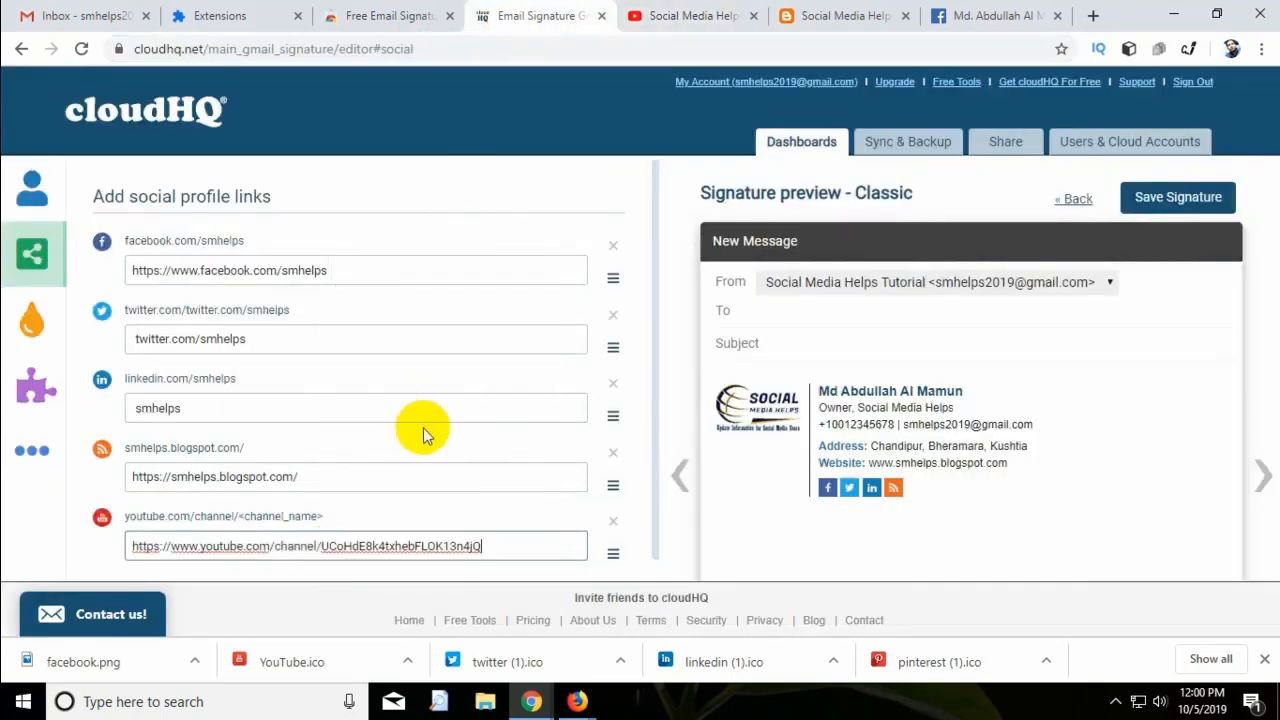
scroll(606, 558, "down", 1)
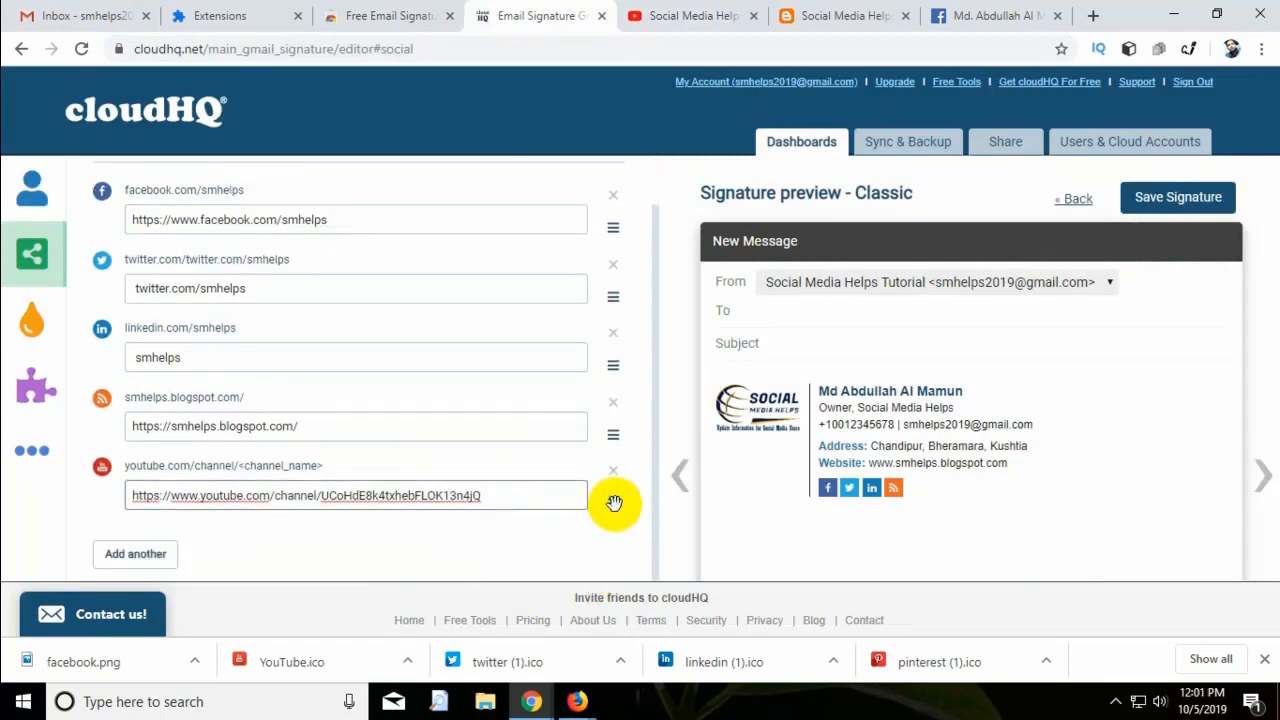
left_click(614, 504)
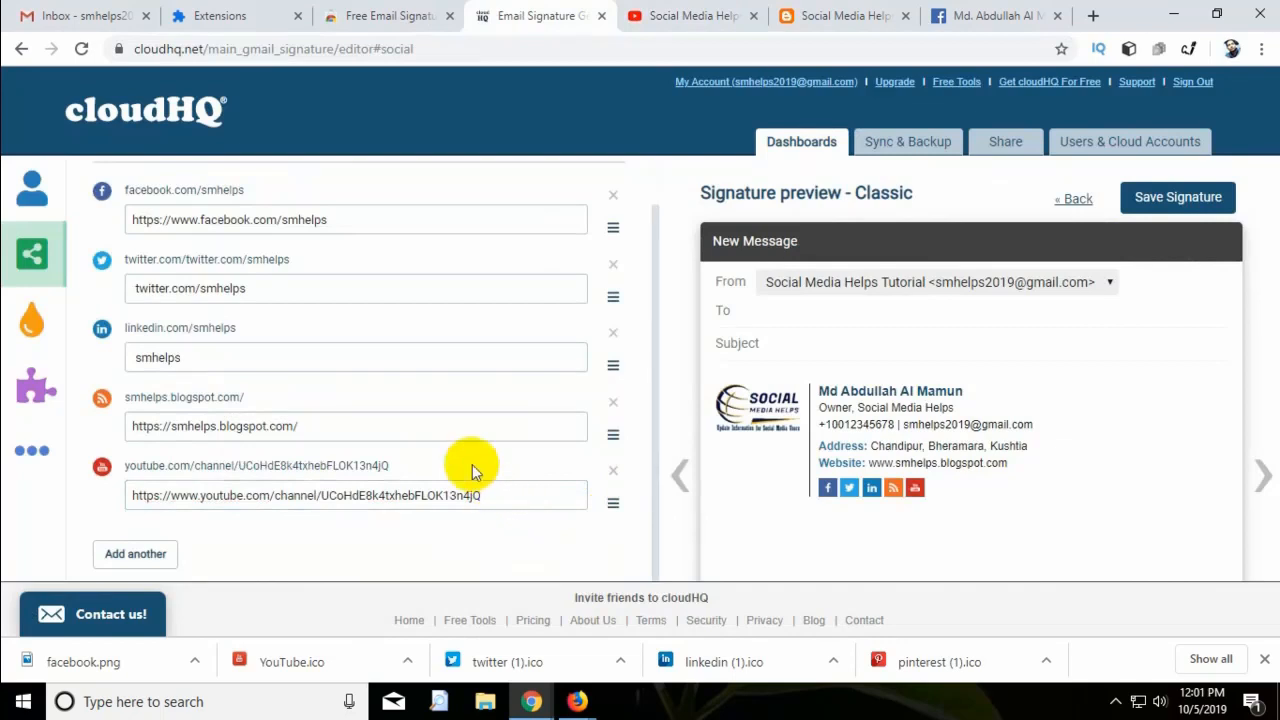
left_click(40, 340)
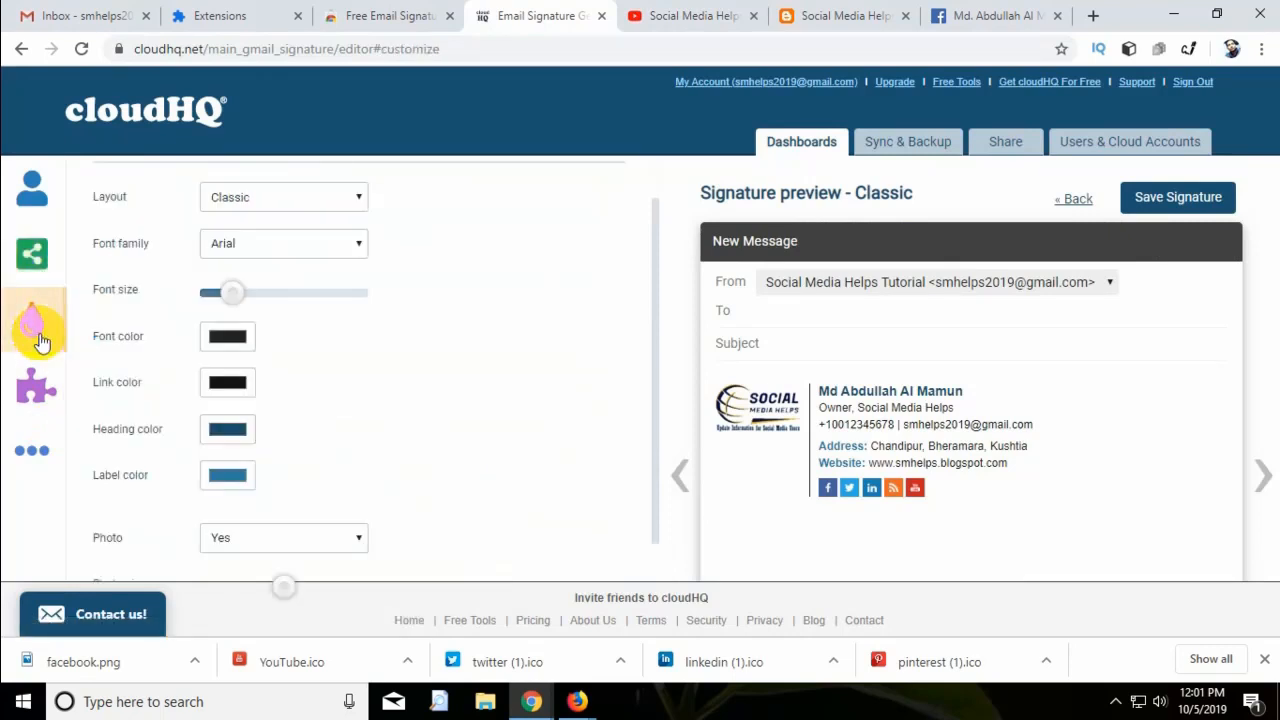
Switch the signature layout to Horizontal and set the link colour to pink.
left_click(358, 199)
left_click(356, 196)
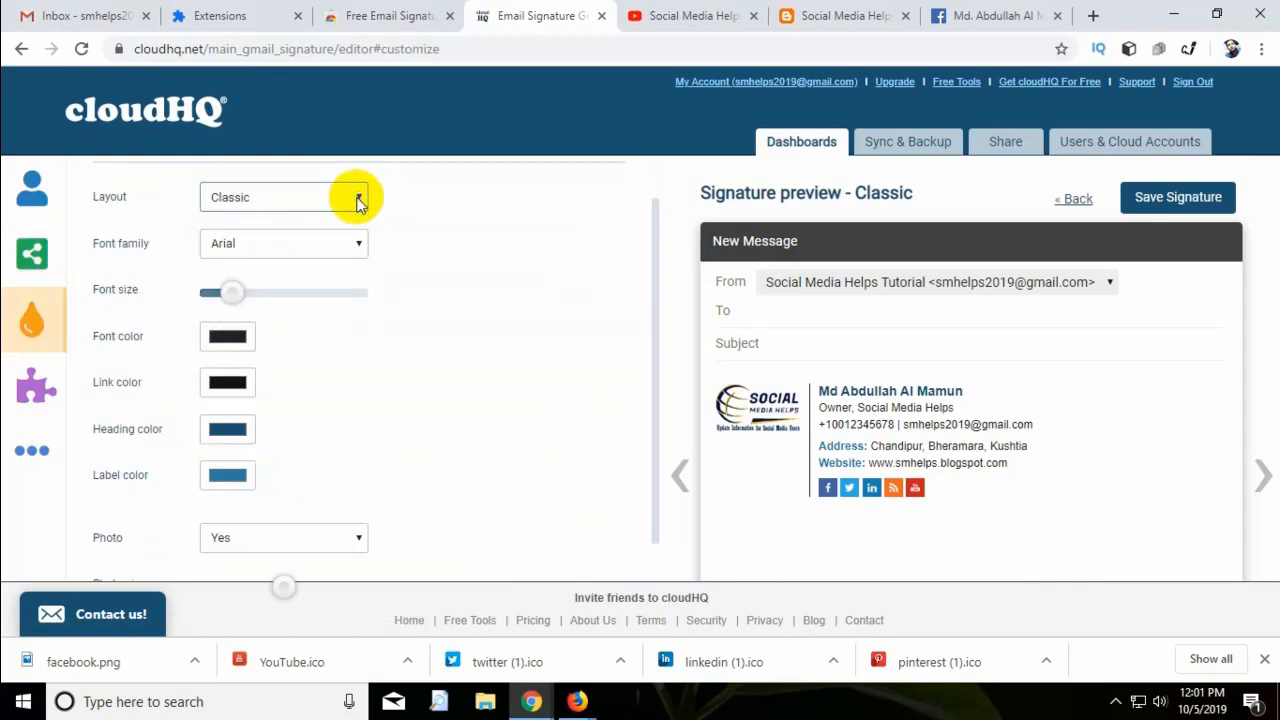
left_click(356, 196)
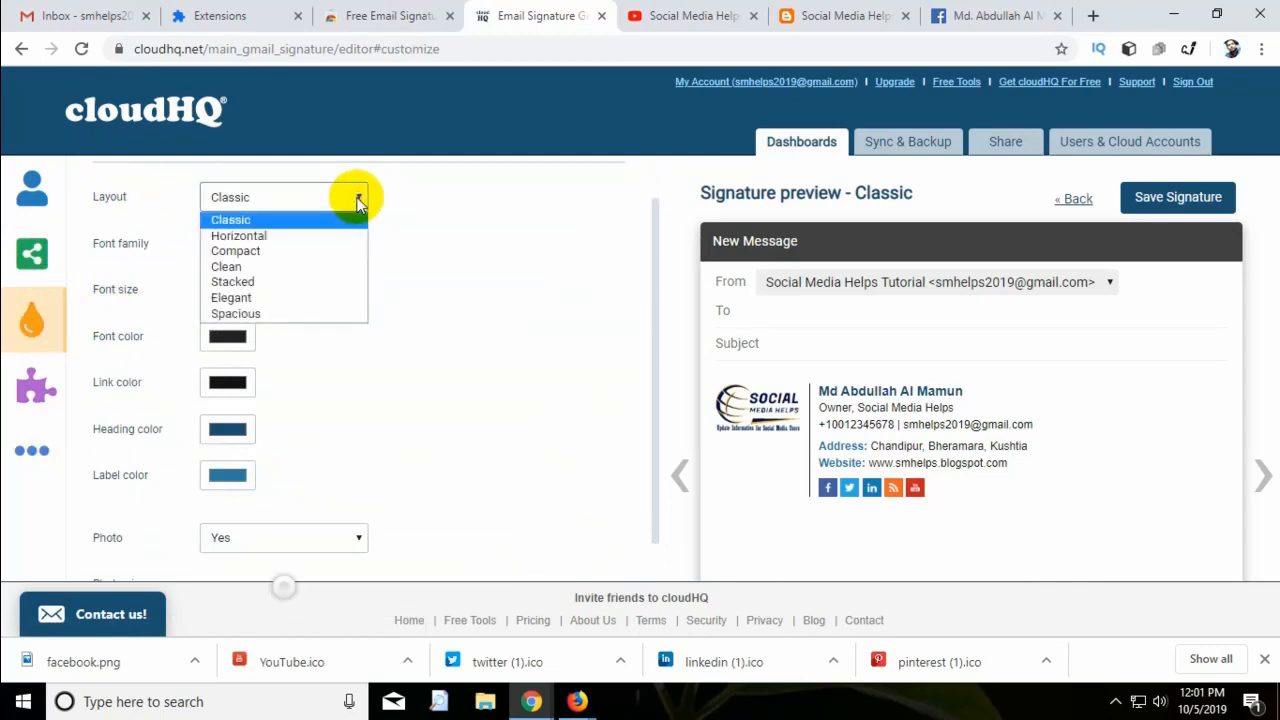
left_click(330, 241)
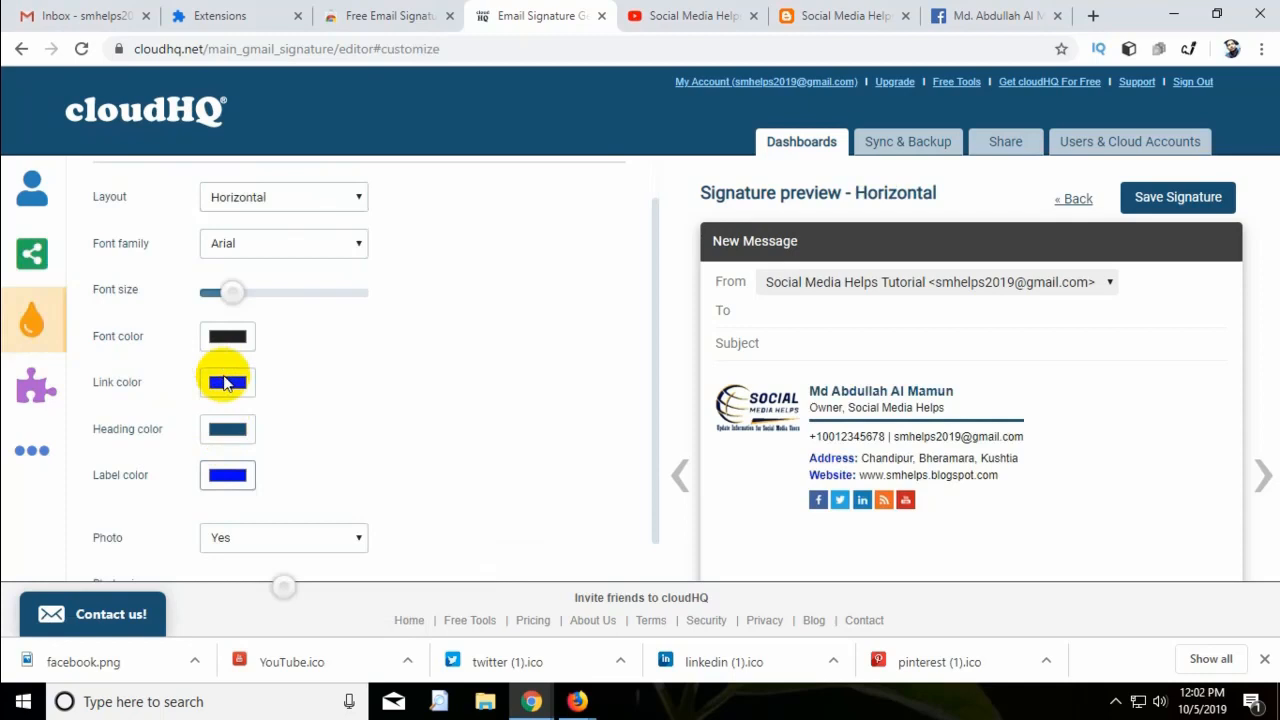
left_click(227, 382)
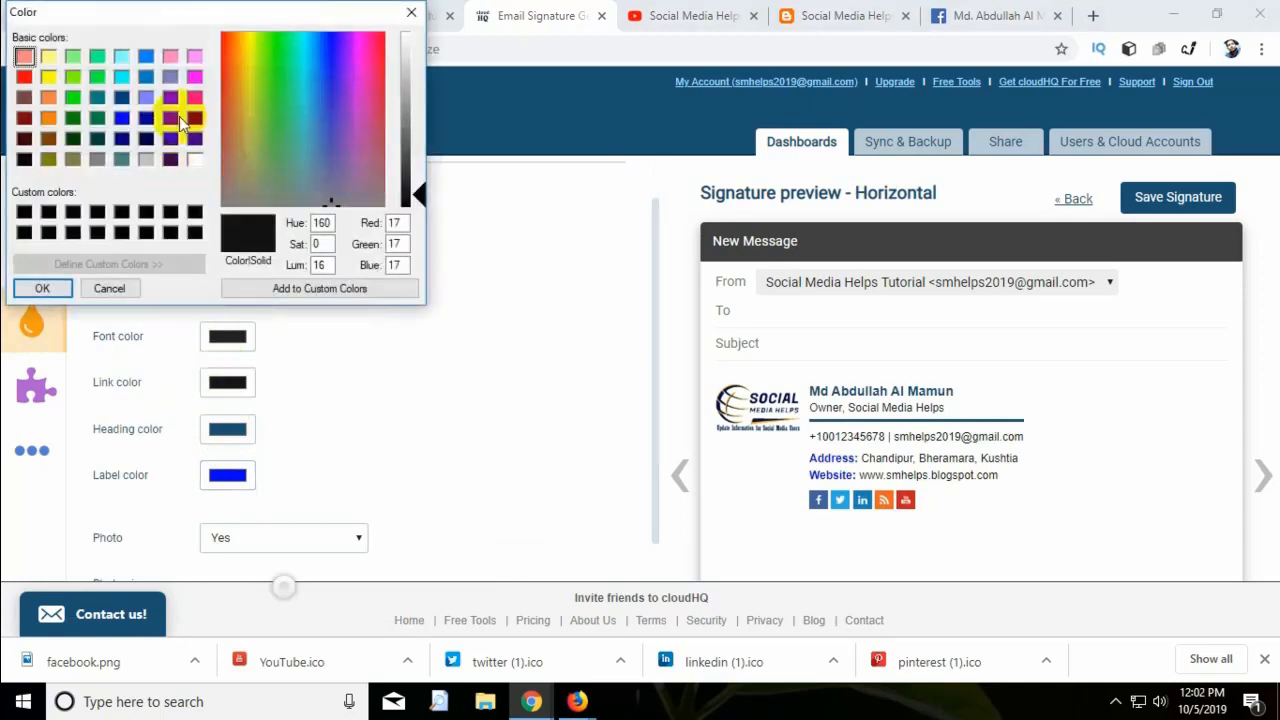
left_click(195, 96)
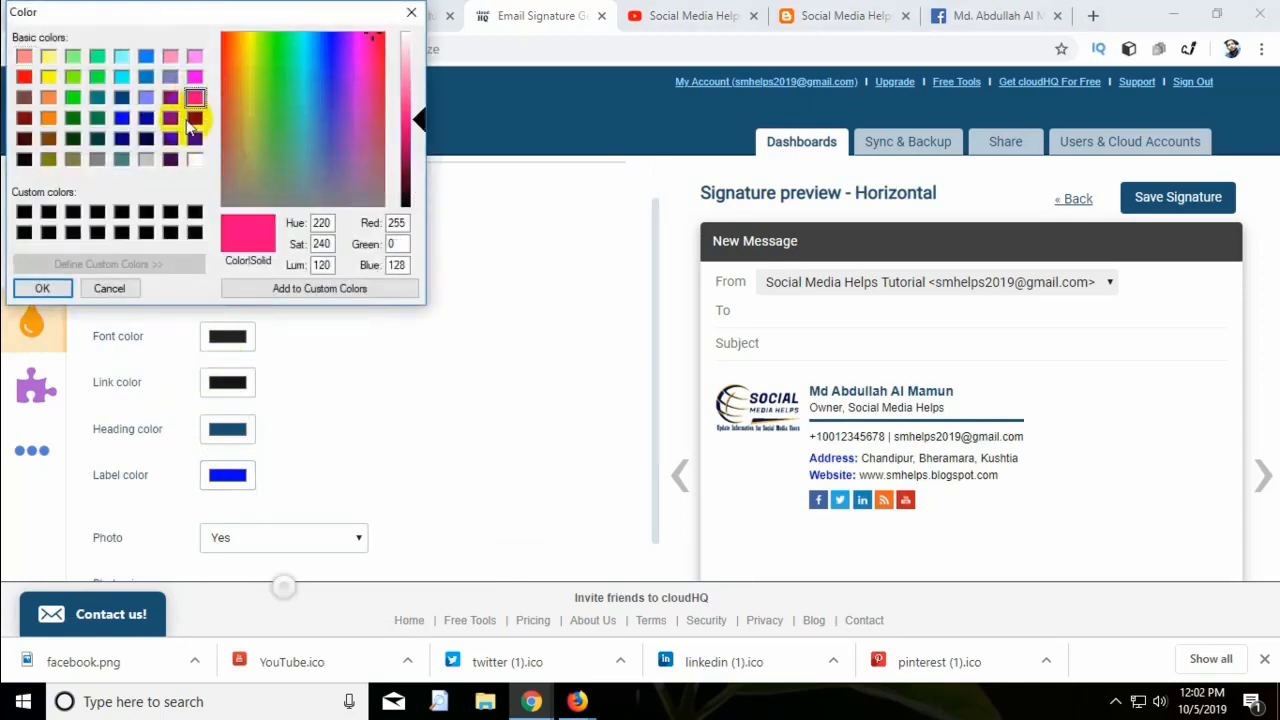
left_click(44, 291)
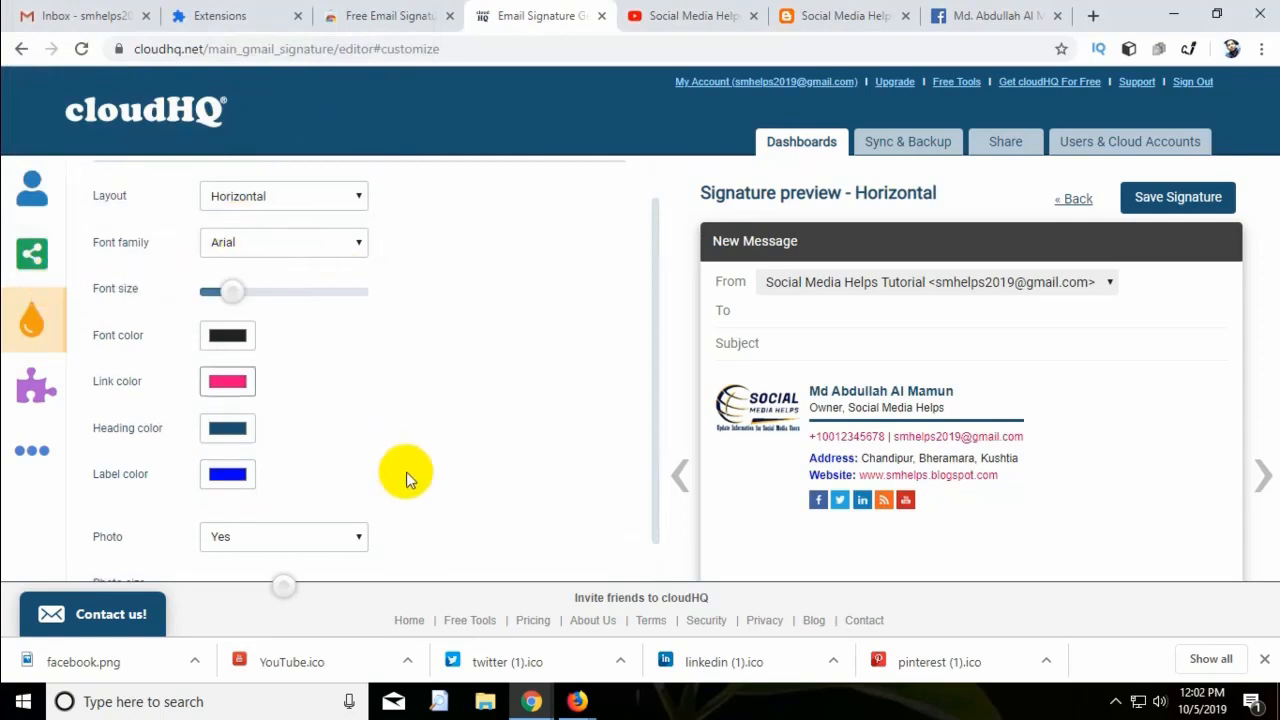
Enlarge the logo photo and social icons slightly with their size sliders.
scroll(405, 475, "down", 1)
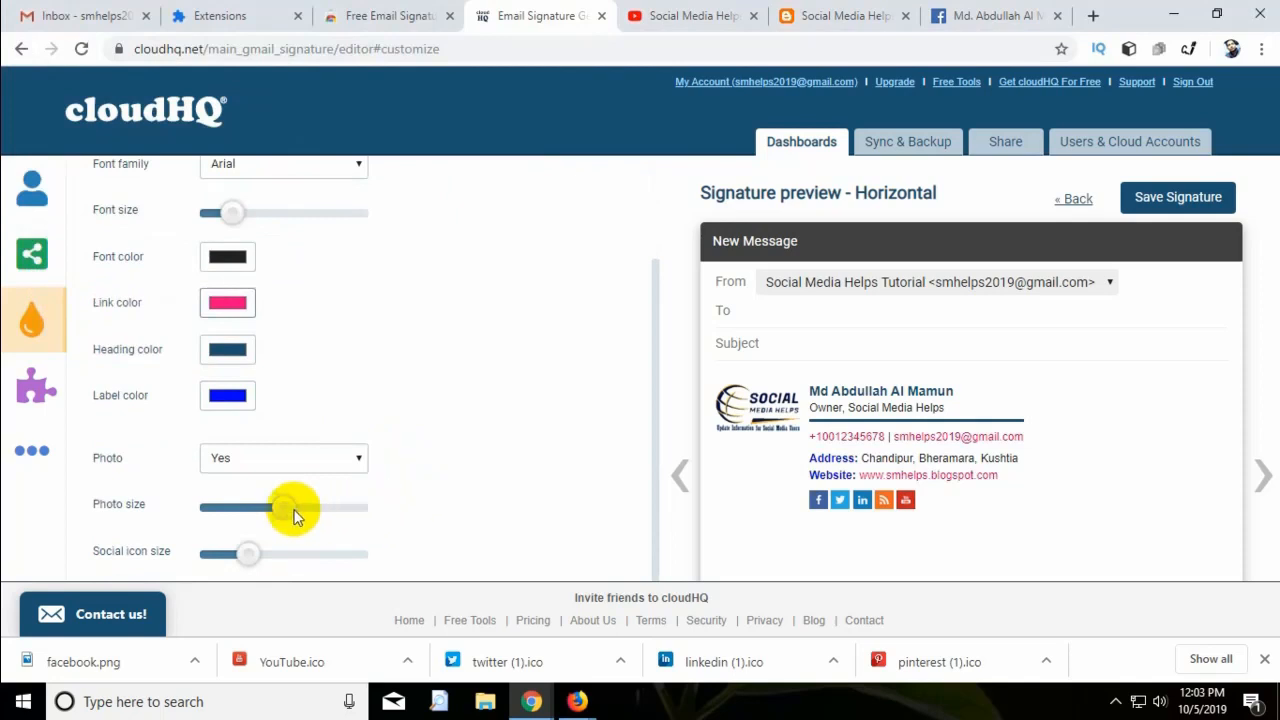
mouse_move(290, 513)
left_mouse_down()
mouse_move(323, 511)
mouse_move(307, 515)
left_mouse_up()
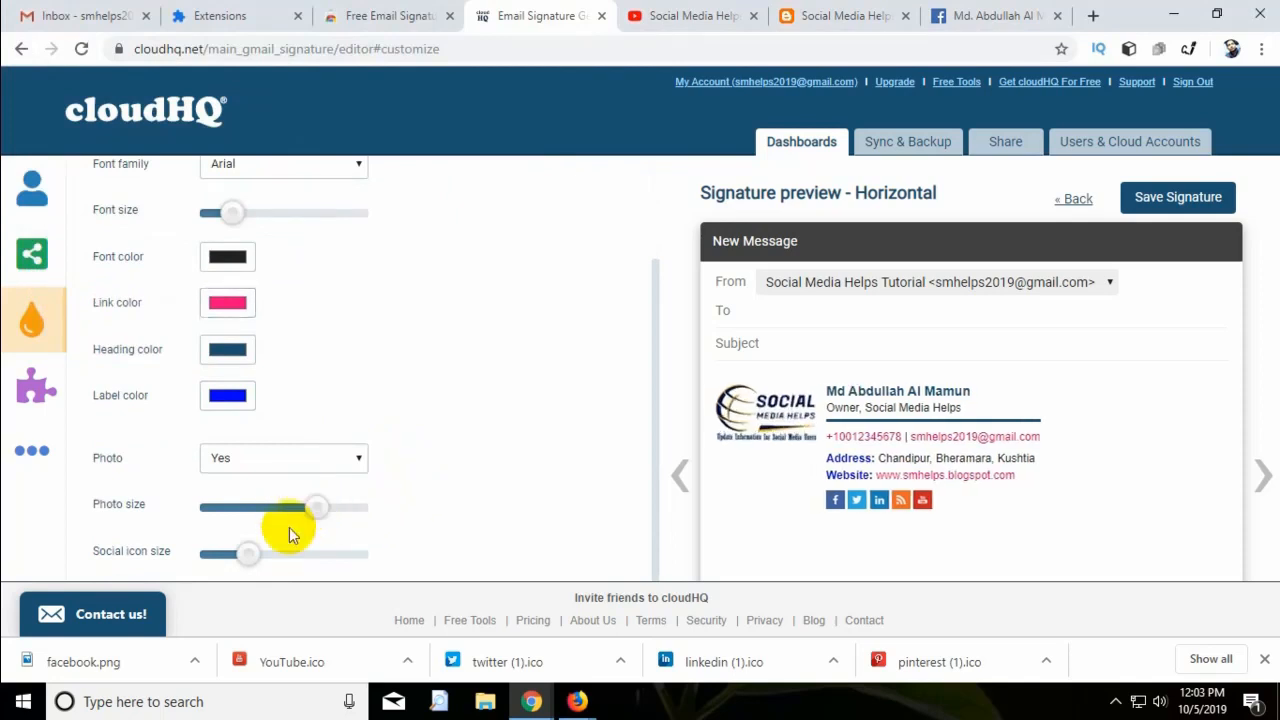
mouse_move(231, 557)
left_mouse_down()
mouse_move(277, 550)
mouse_move(229, 563)
mouse_move(247, 565)
left_mouse_up()
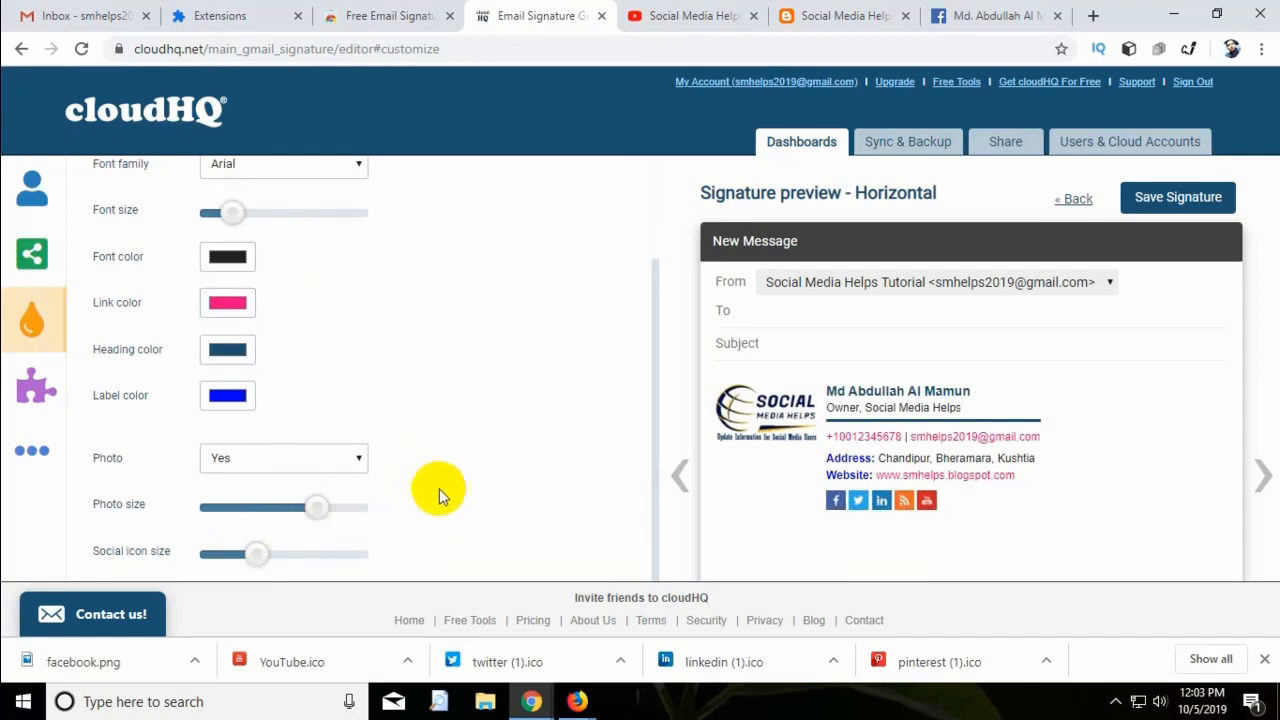
left_click(452, 463)
left_click(26, 402)
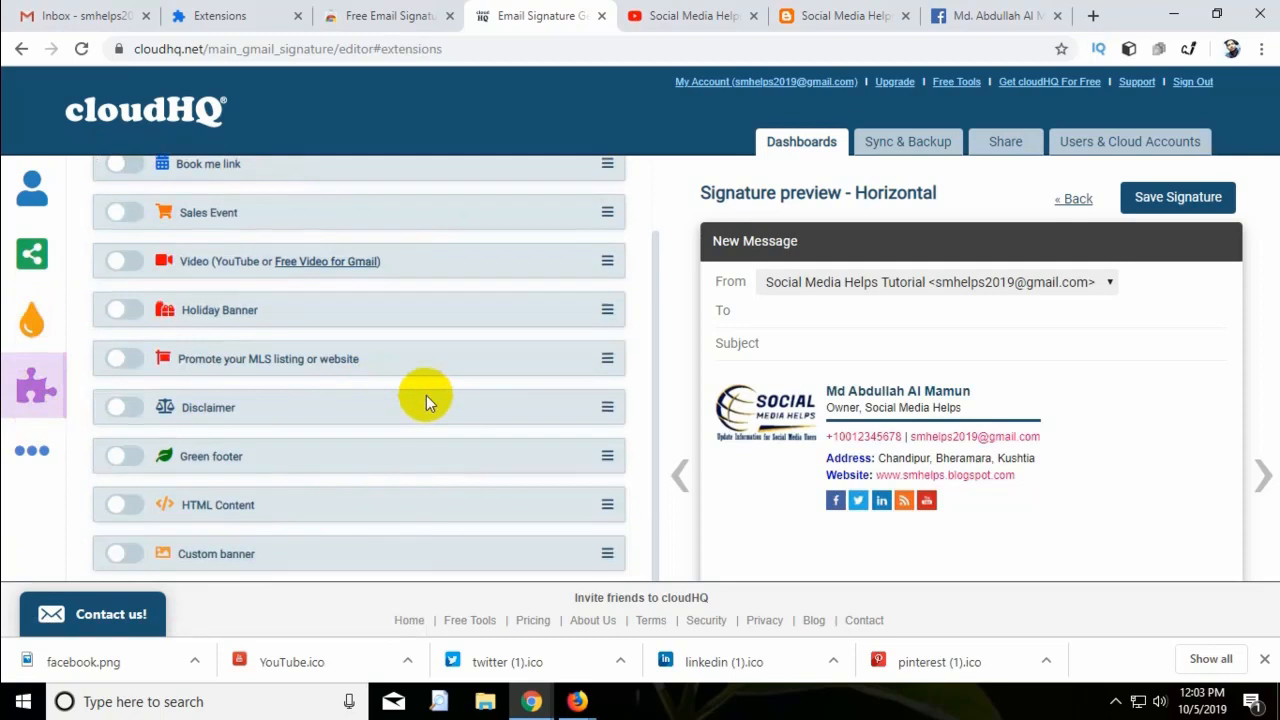
scroll(426, 395, "up", 1)
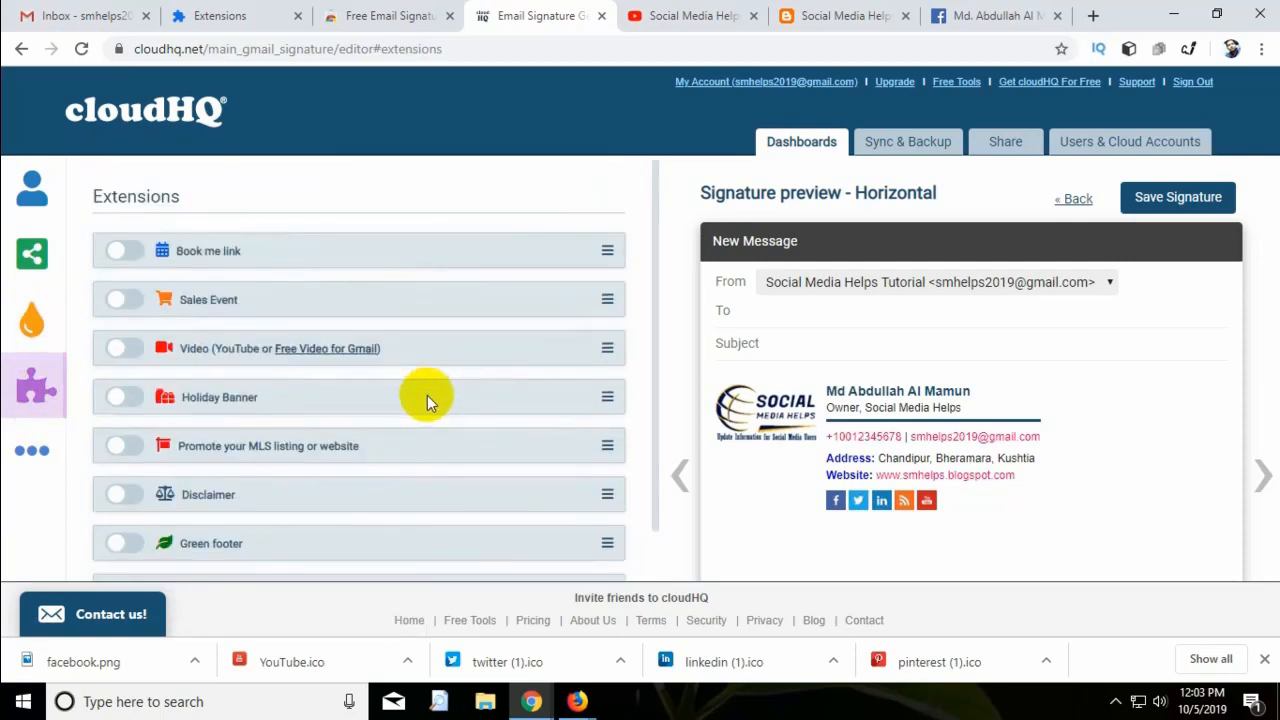